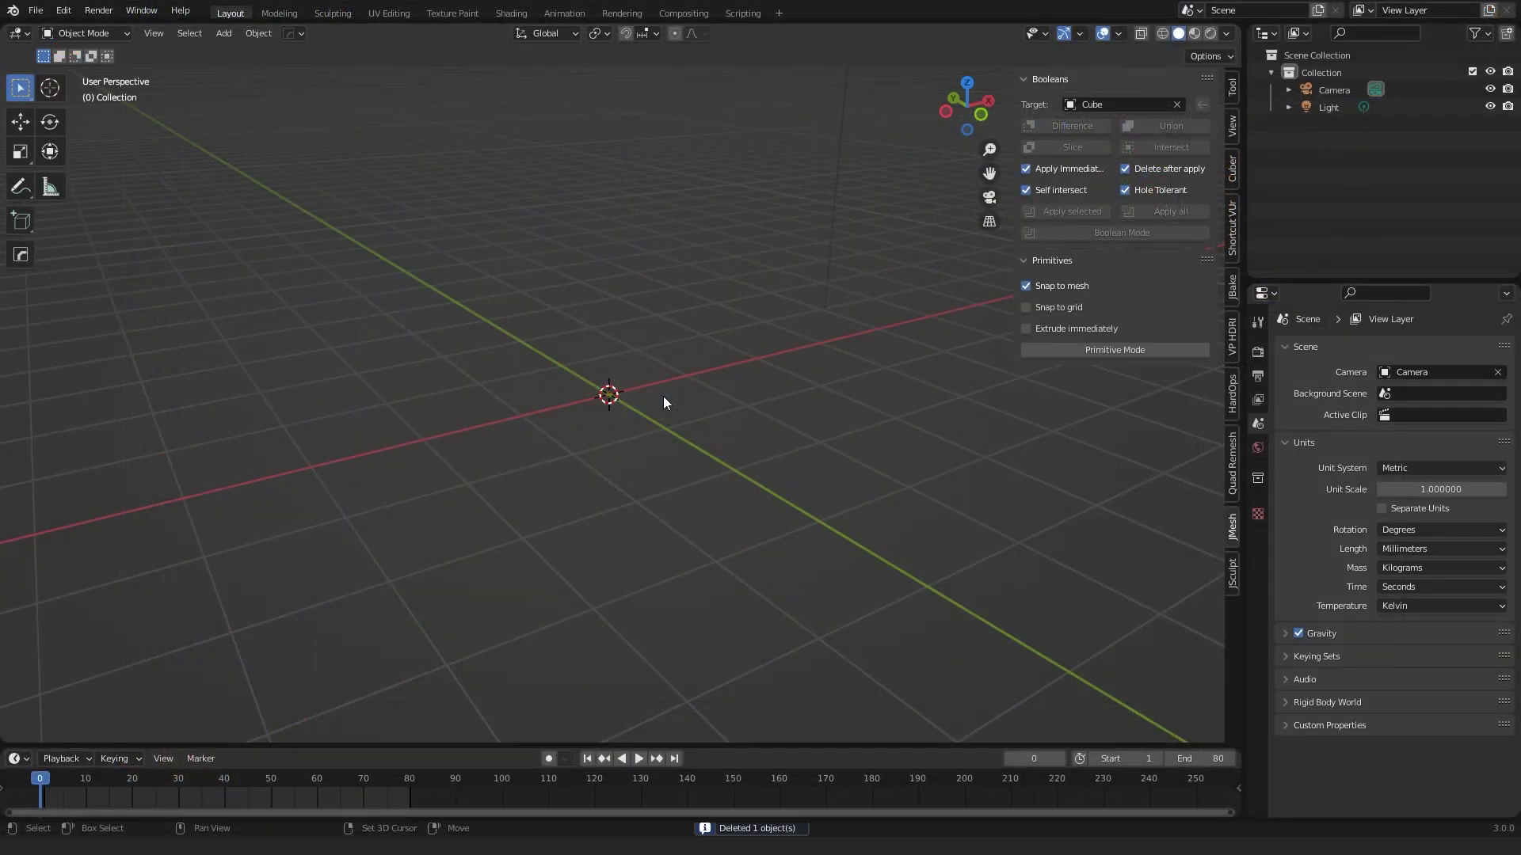
Add a cylinder mesh at the world origin and keep it selected.
key(shift+a)
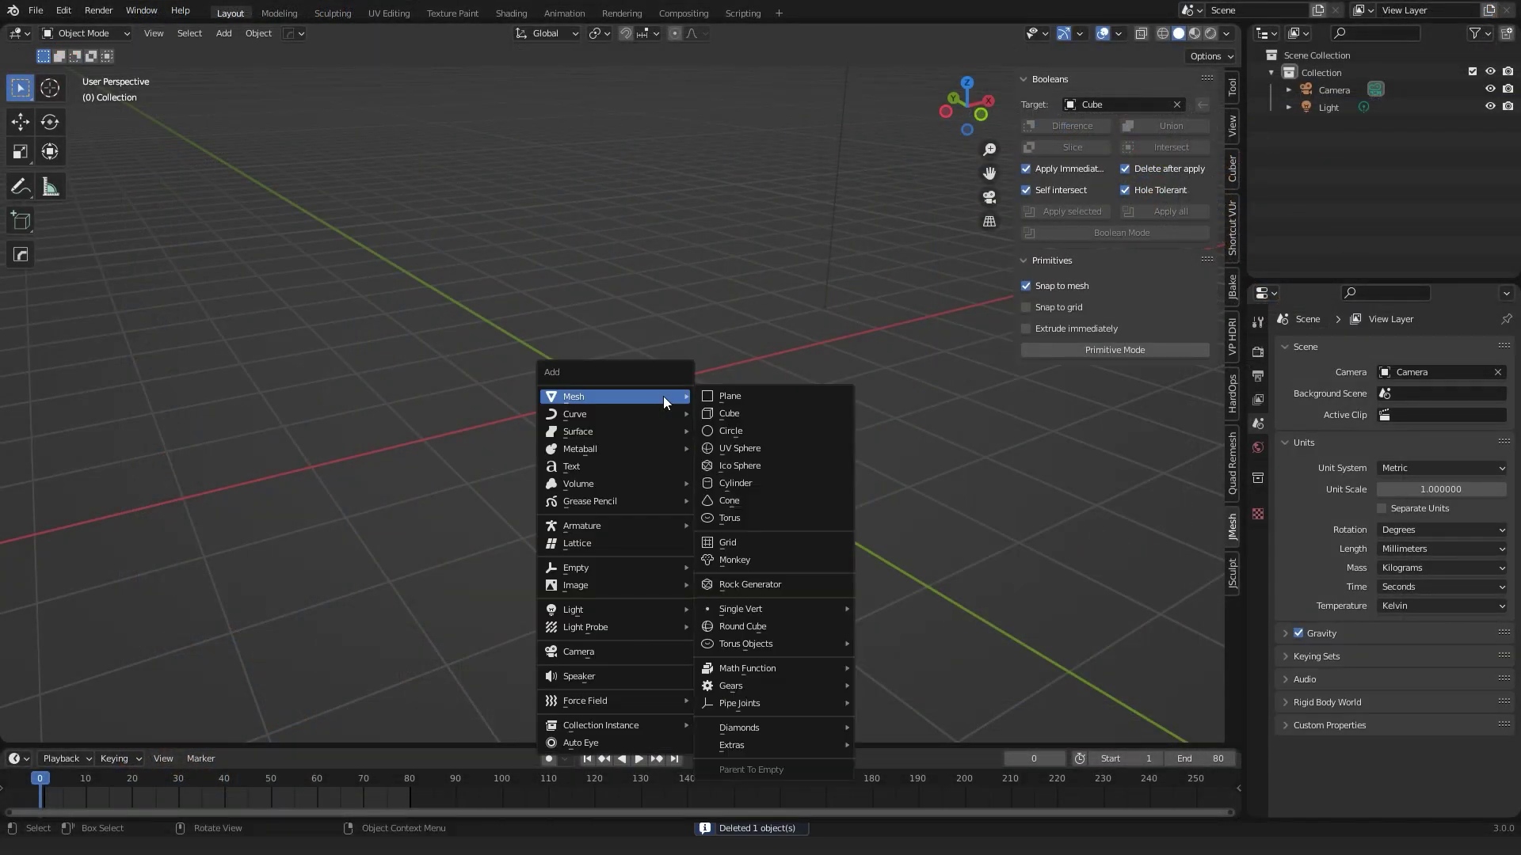
click(756, 478)
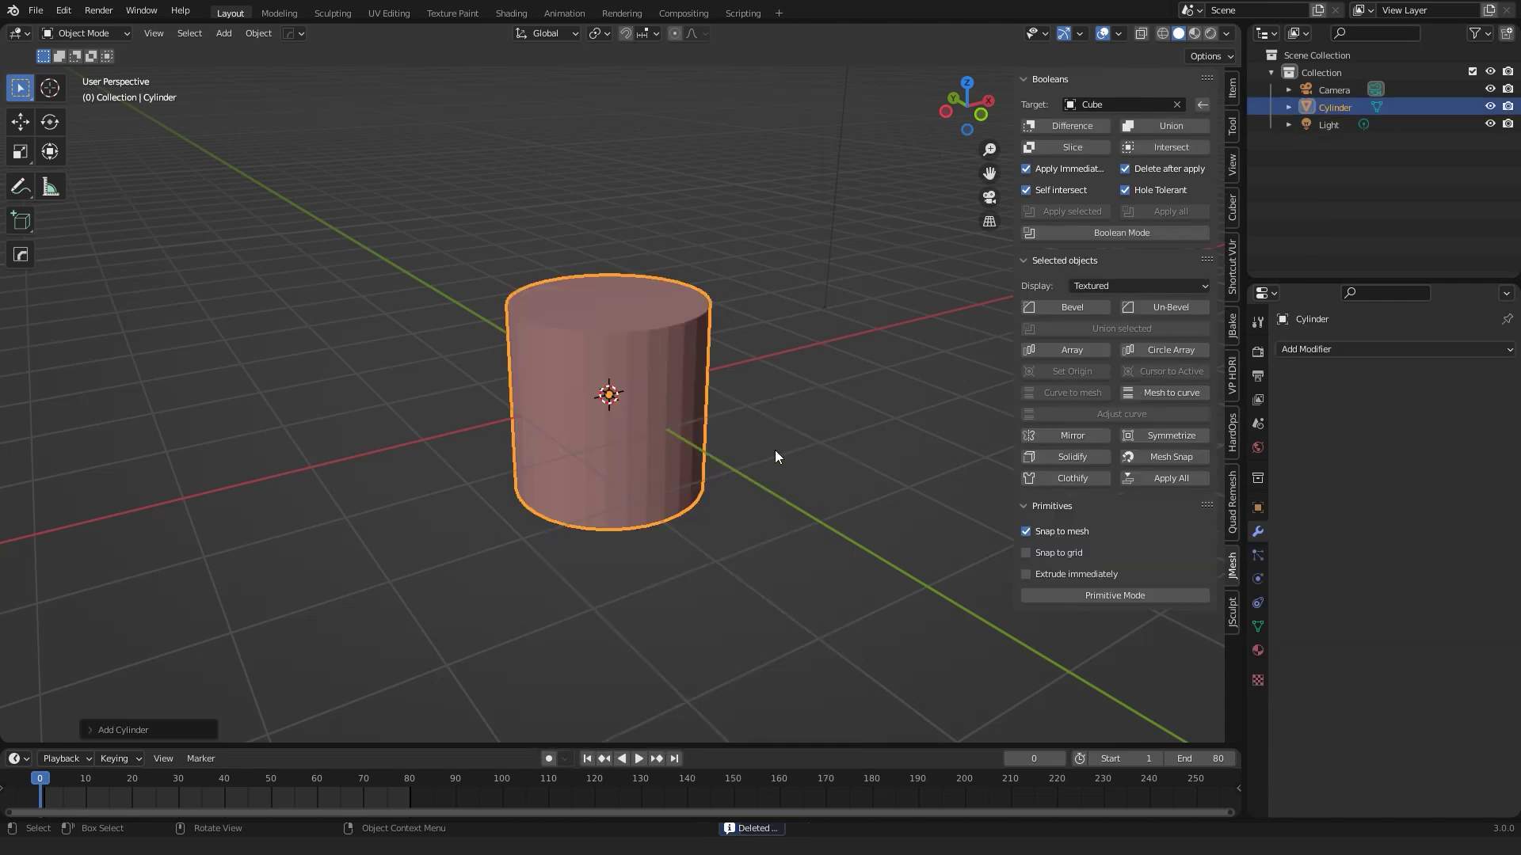
middle_drag(779, 448, 759, 467)
click(653, 381)
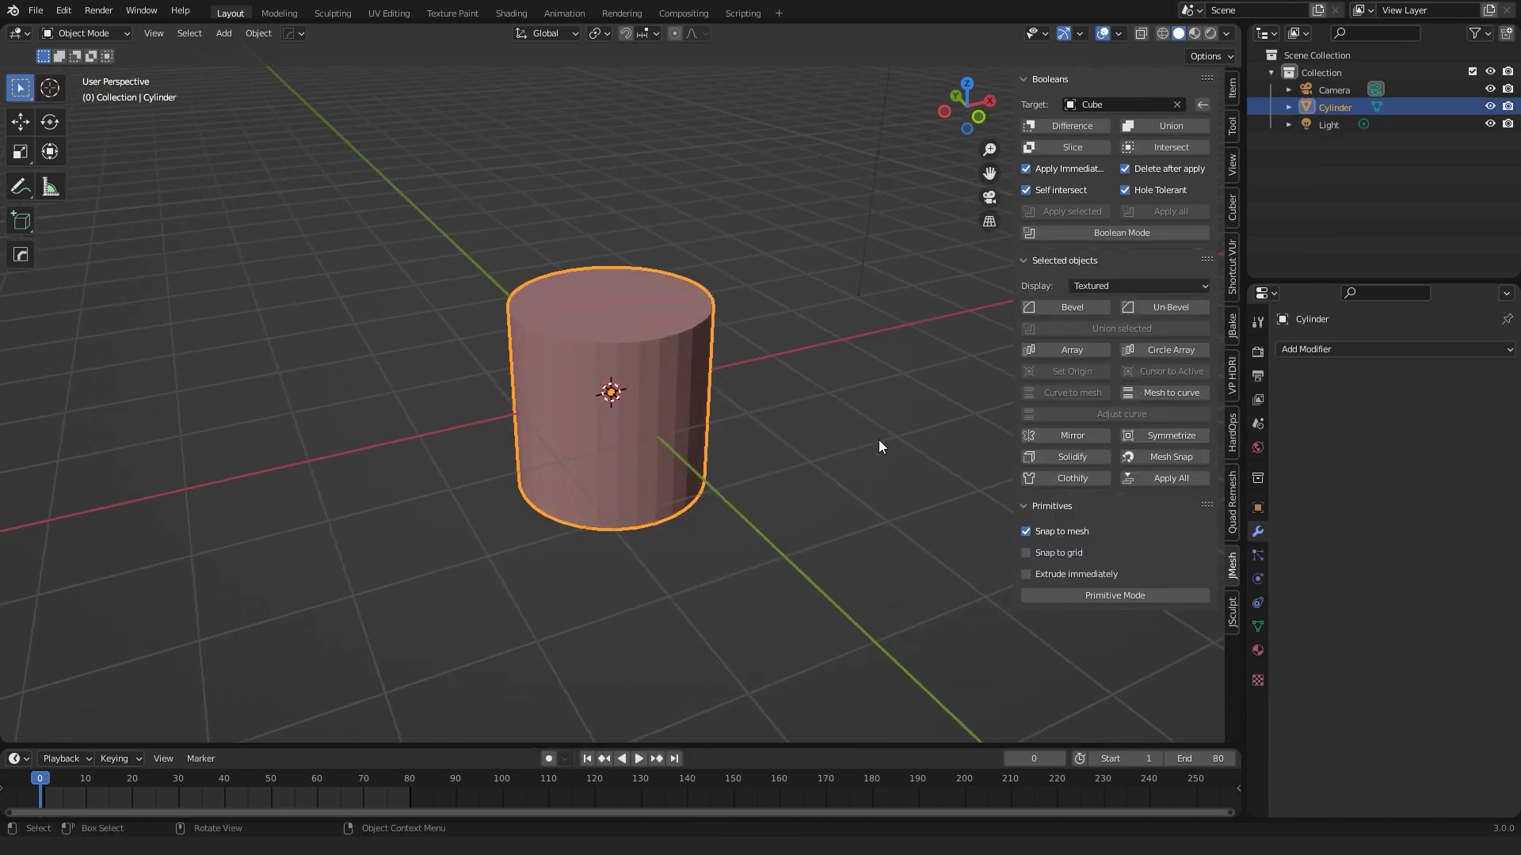
Scale the whole cylinder mesh down along the Z axis in Edit Mode to form a thin disc.
key(Tab)
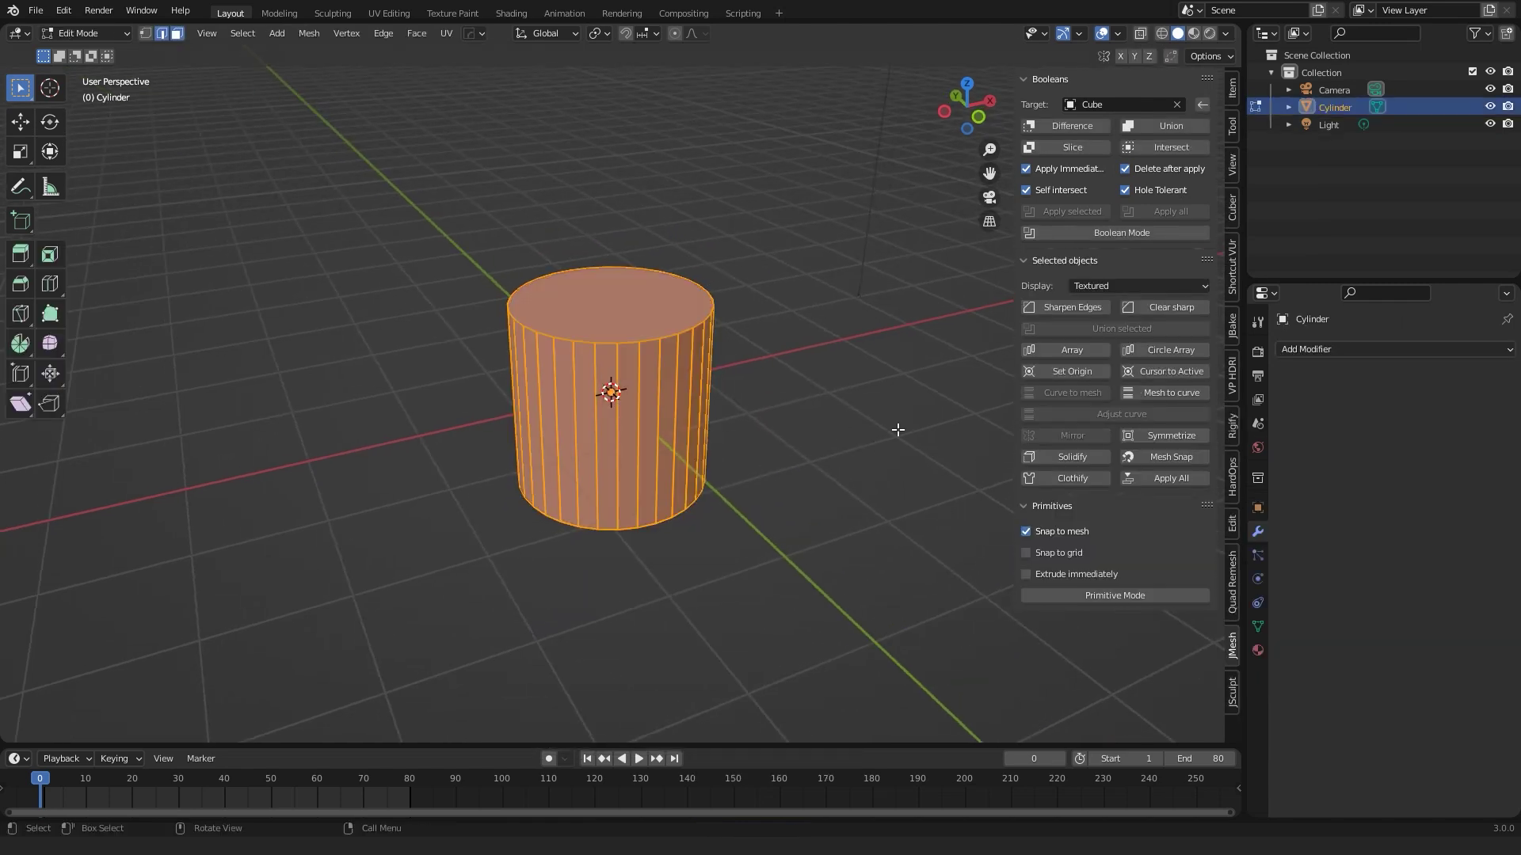
key(s)
key(z)
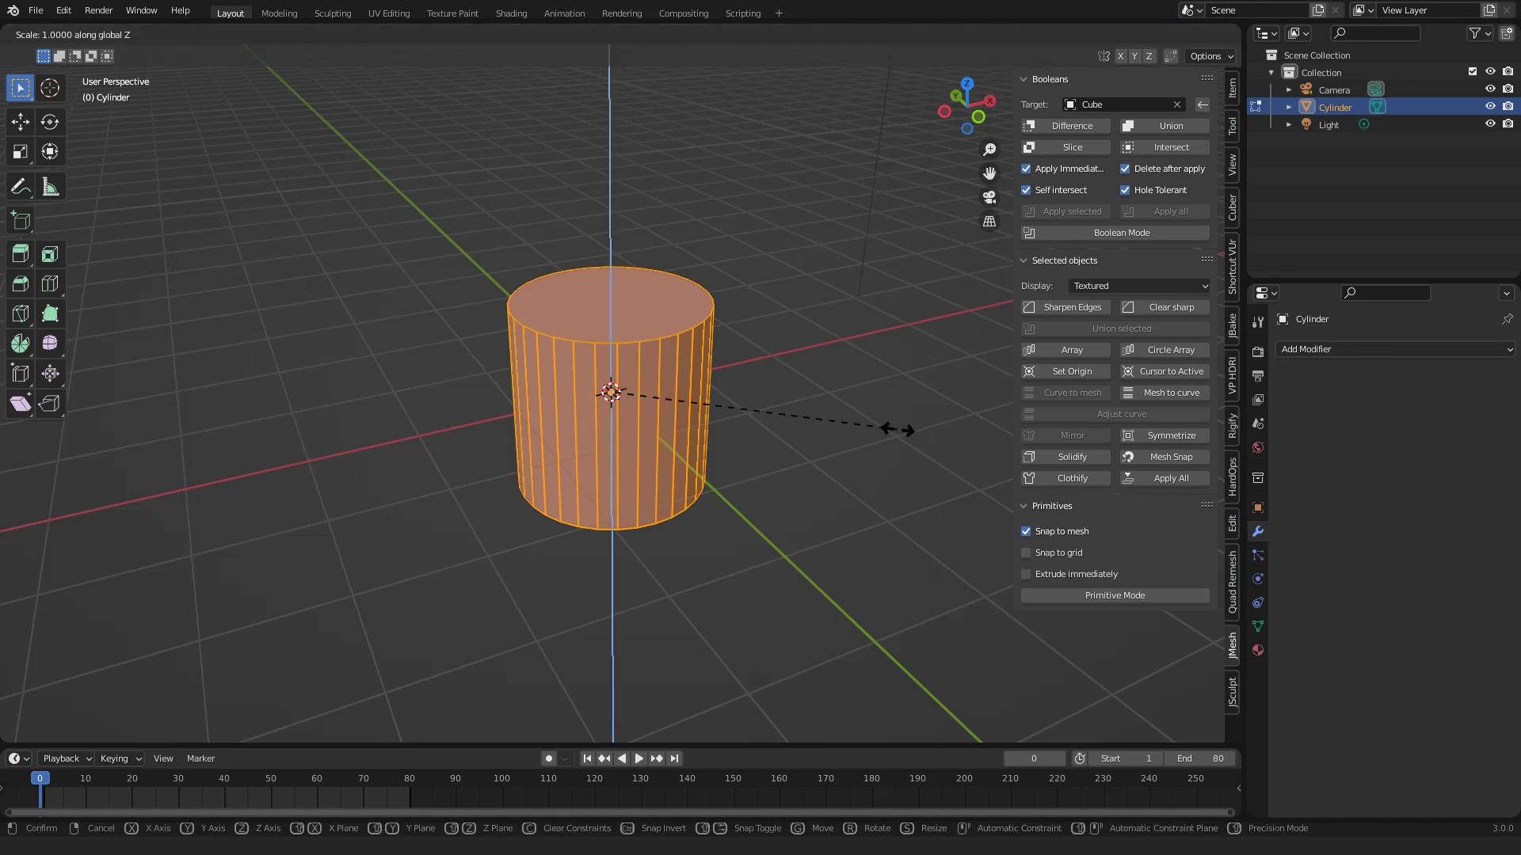
click(634, 385)
scroll(680, 407, up, 3)
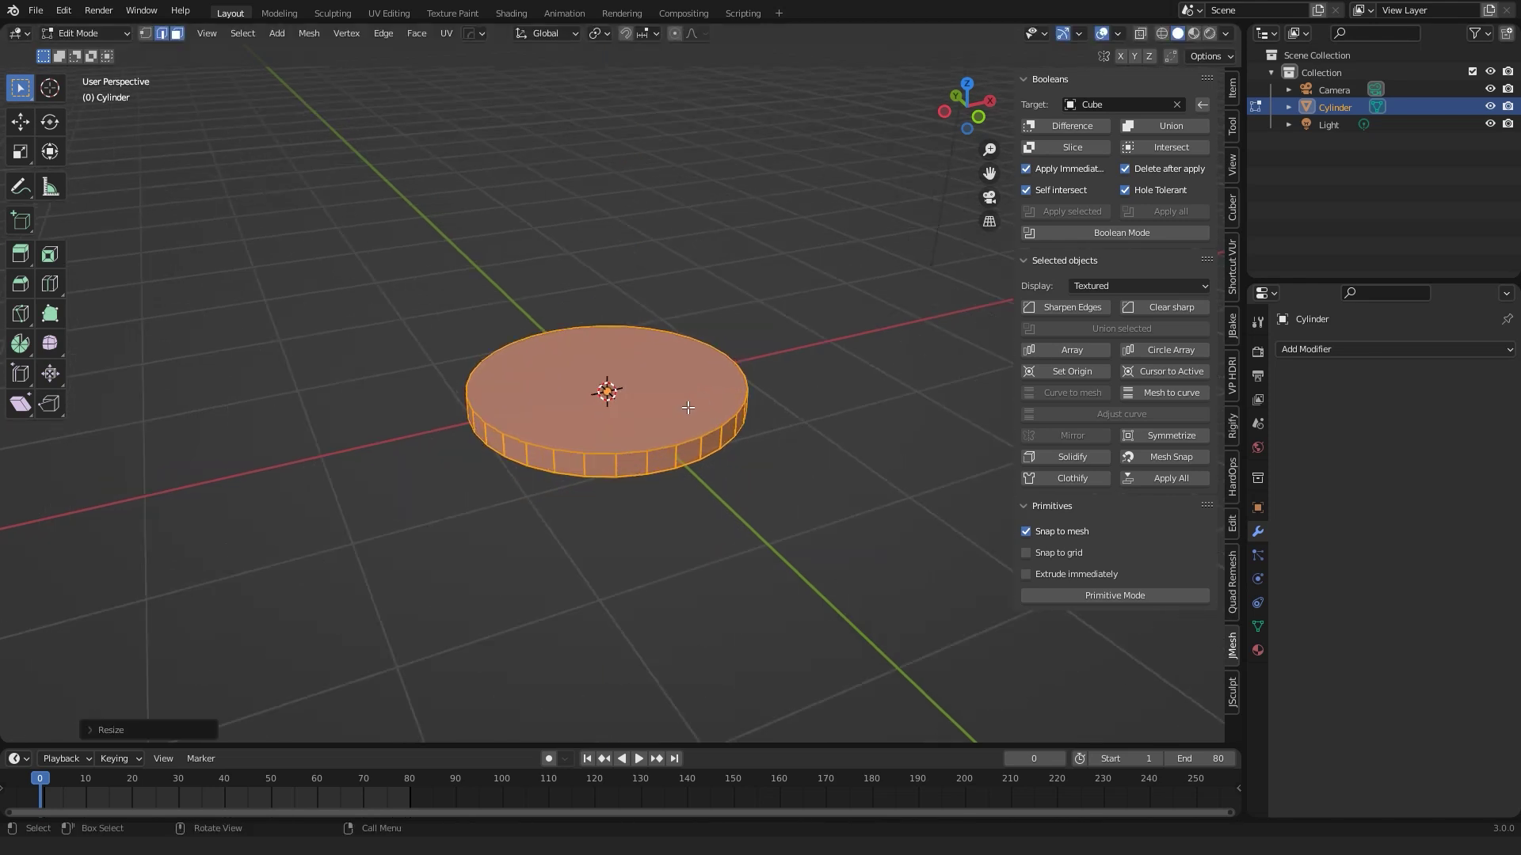
Bevel the disc's upper and lower rim edge loops with 2 segments, about 11.4 mm wide, and return to Object Mode.
click(163, 35)
click(595, 470)
alt+click(598, 475)
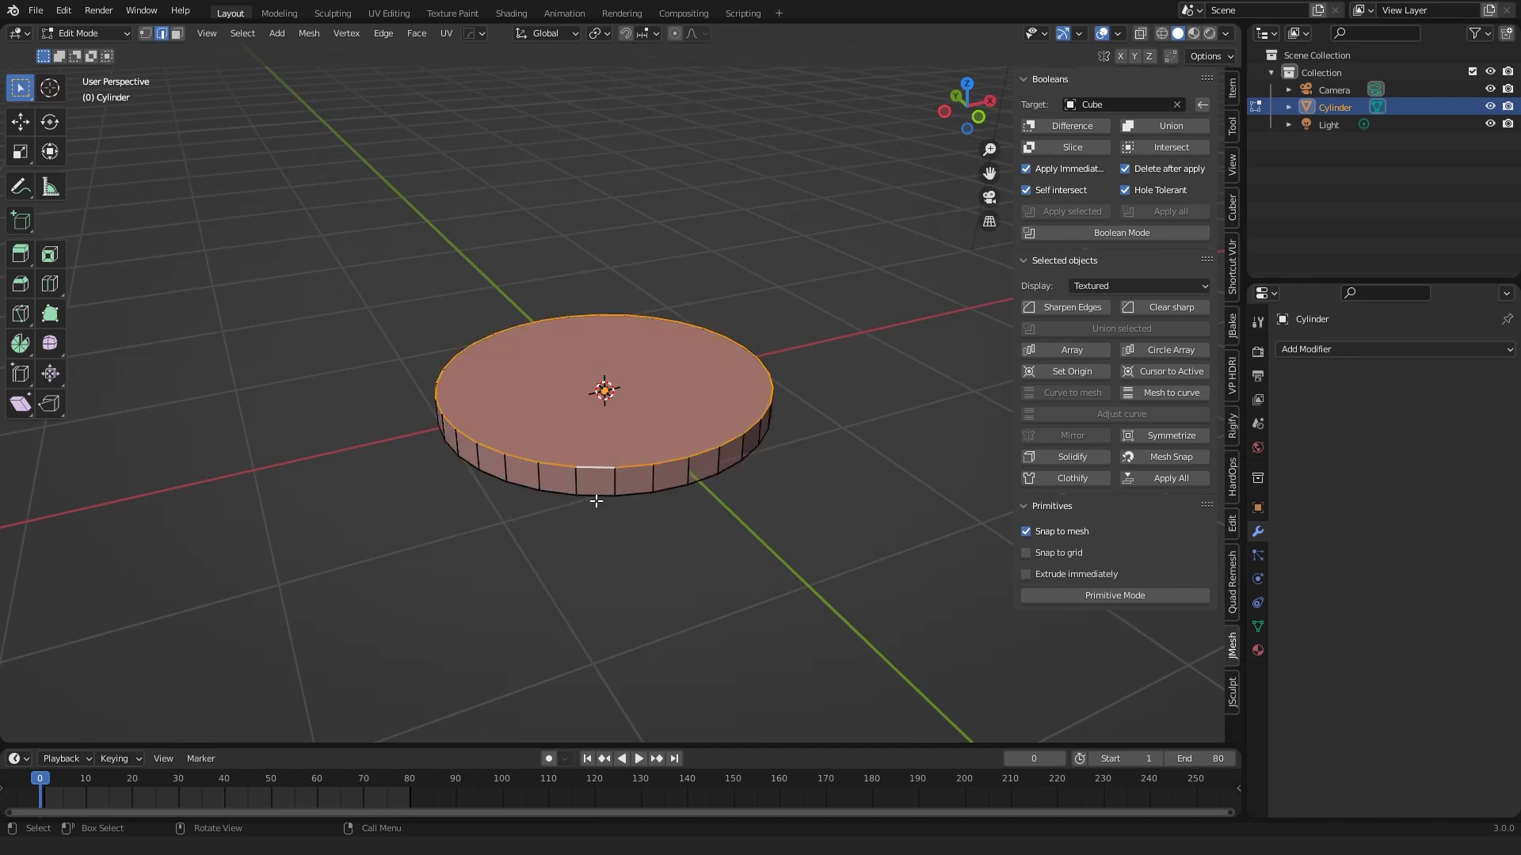
alt+shift+click(598, 496)
key(ctrl+b)
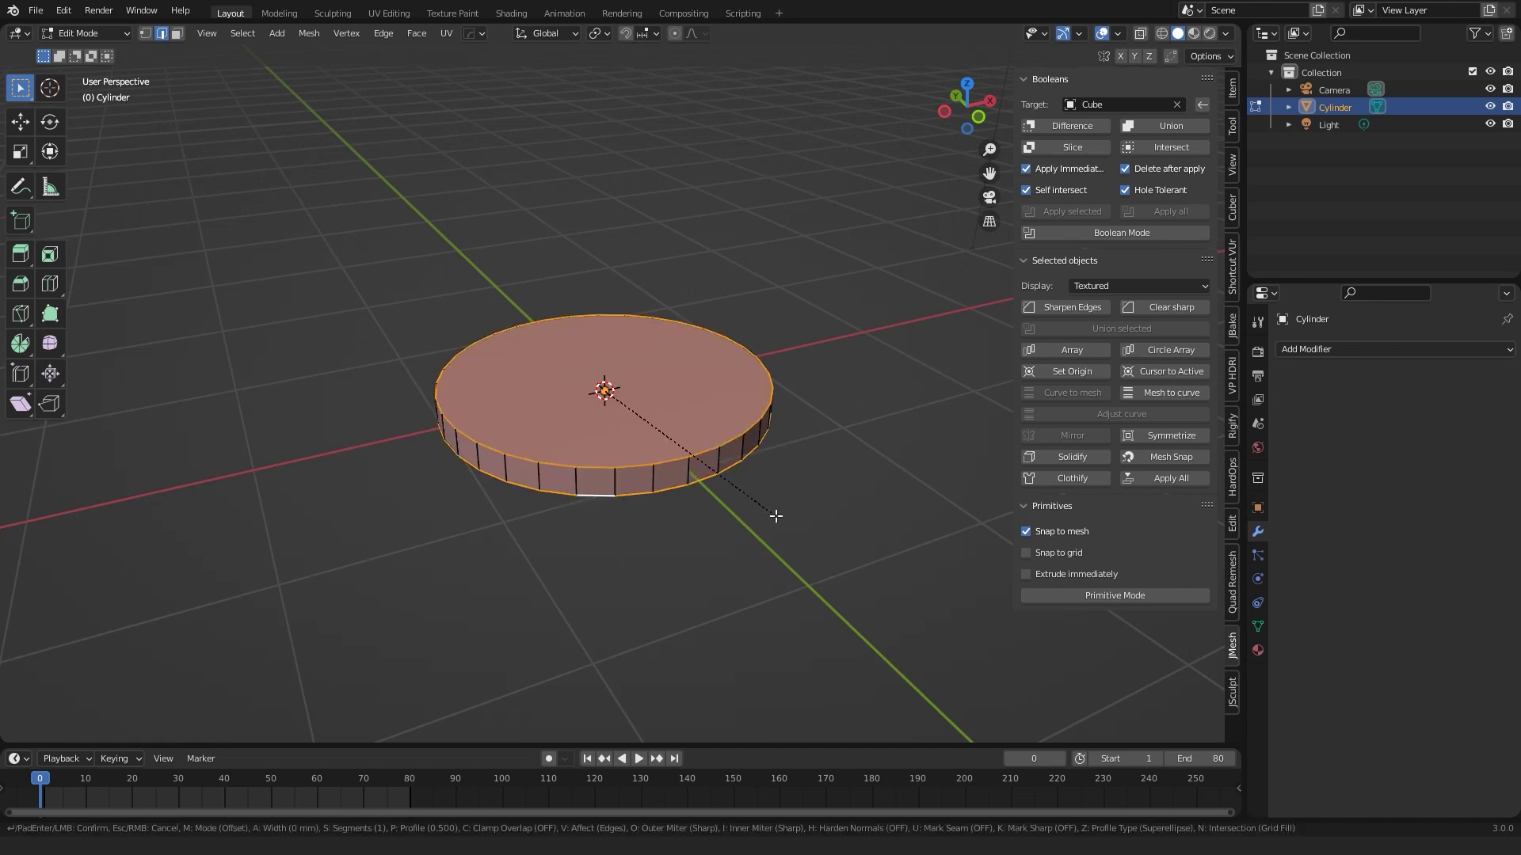
scroll(778, 520, up, 1)
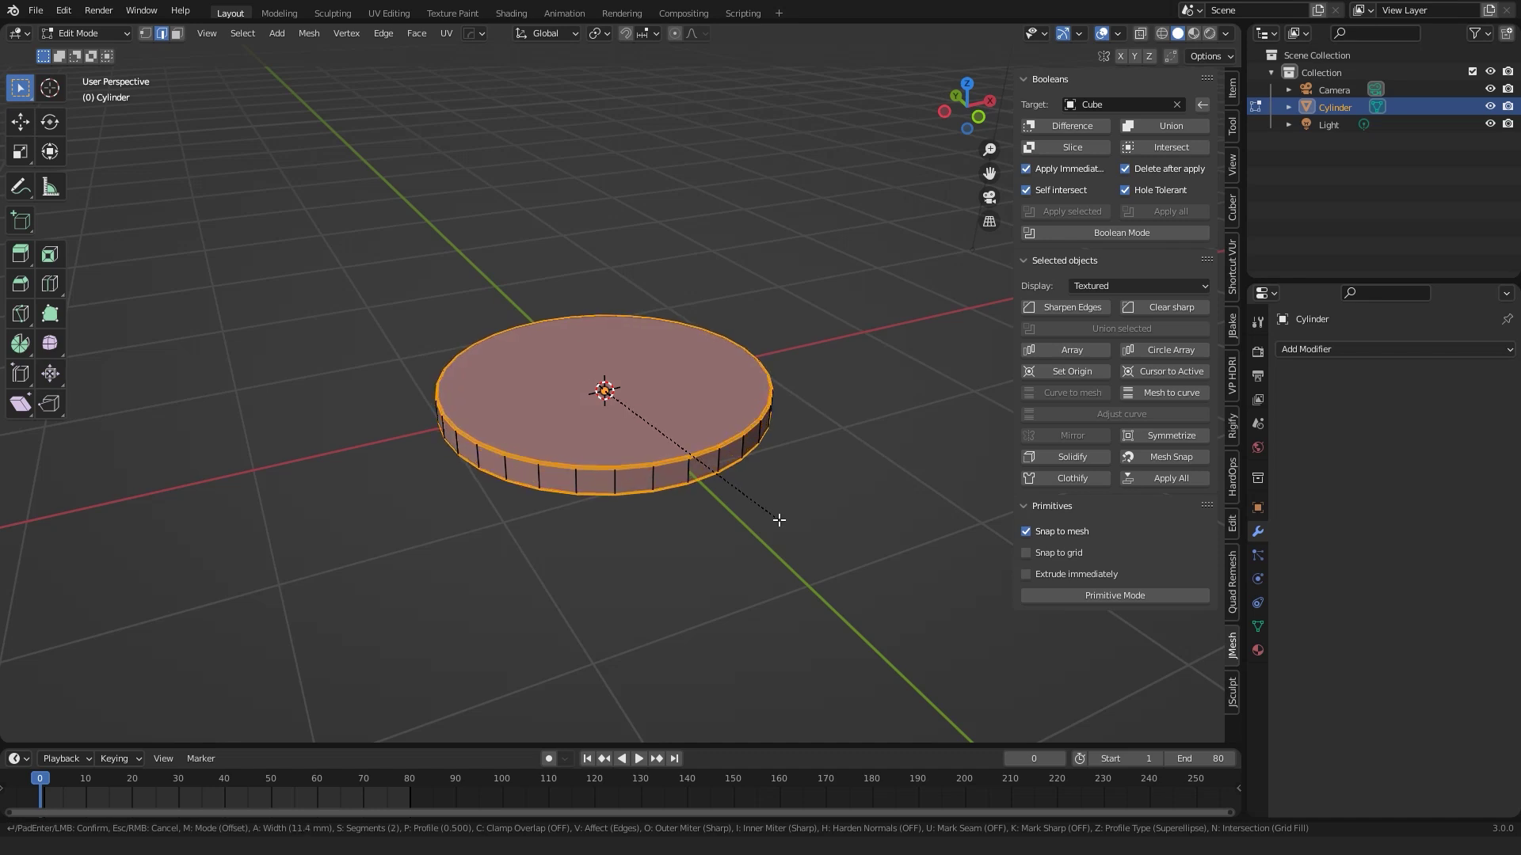
click(778, 520)
key(Tab)
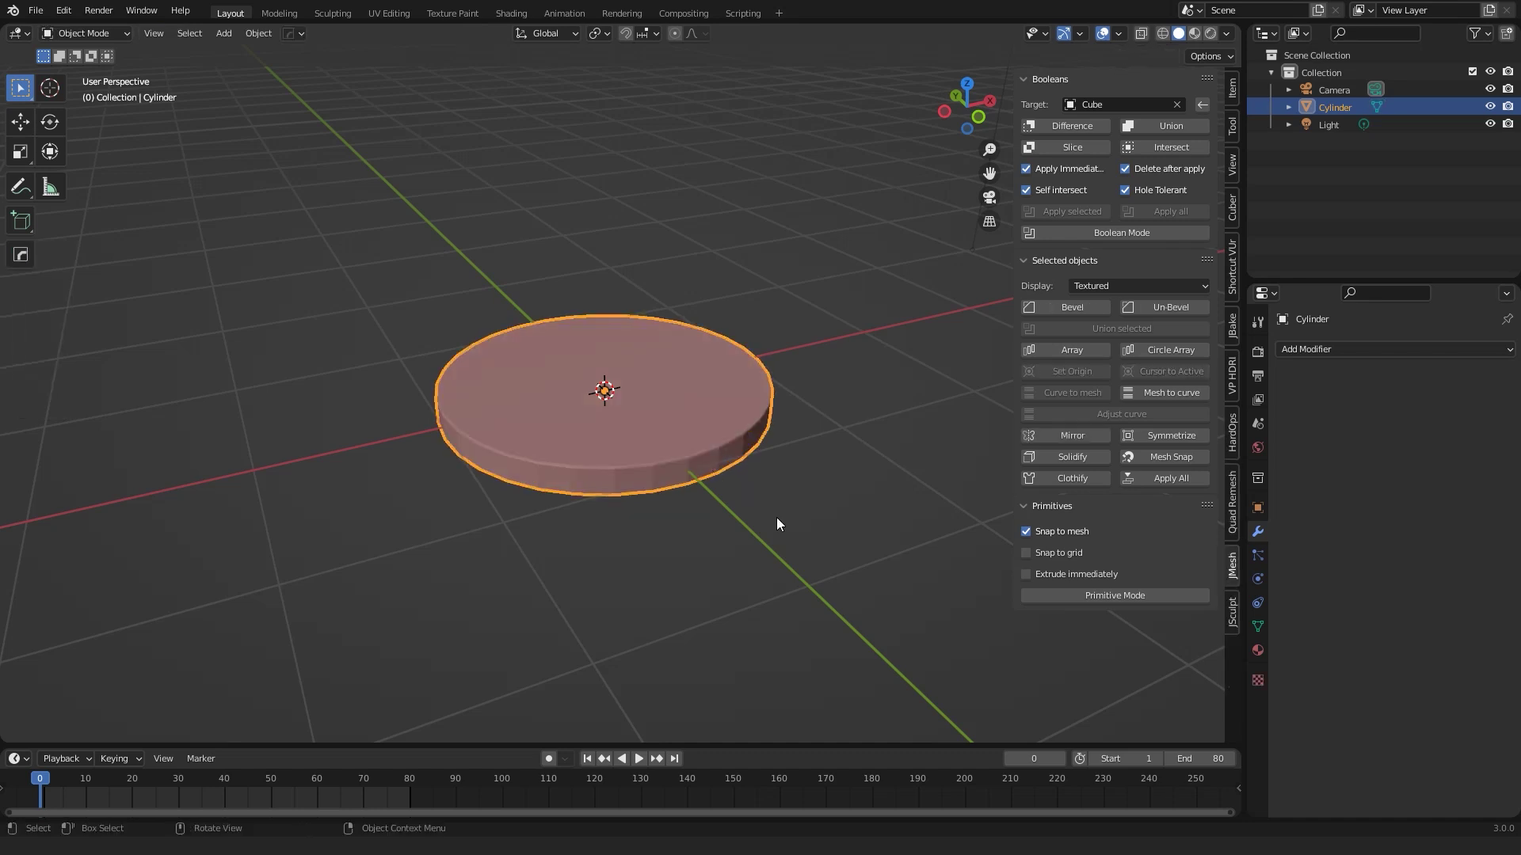
Add a Subdivision Surface modifier with viewport level 2 to the disc and apply it.
click(1334, 350)
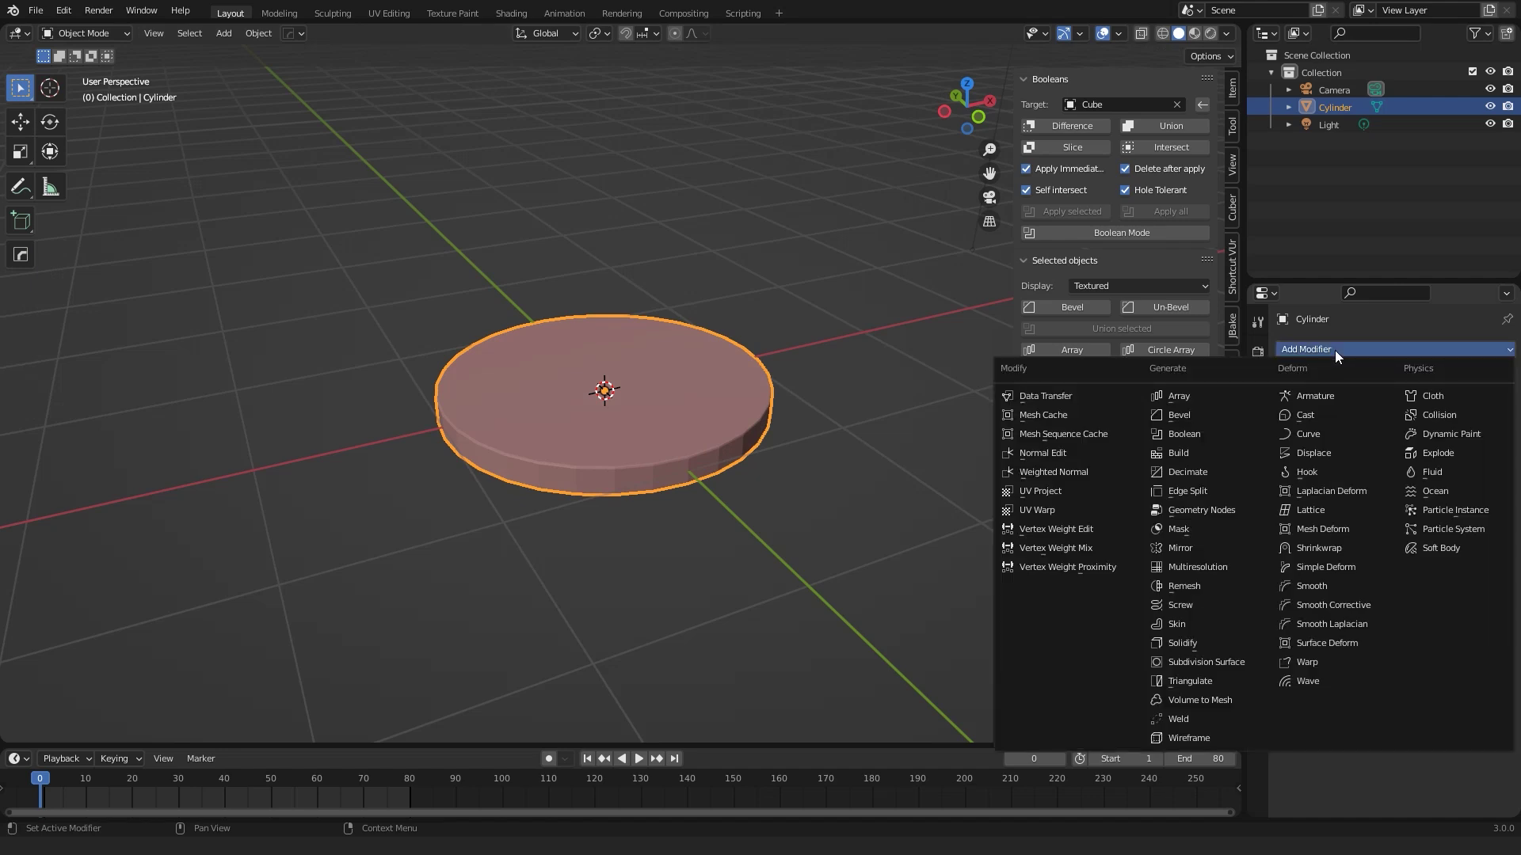
click(1227, 661)
click(1485, 425)
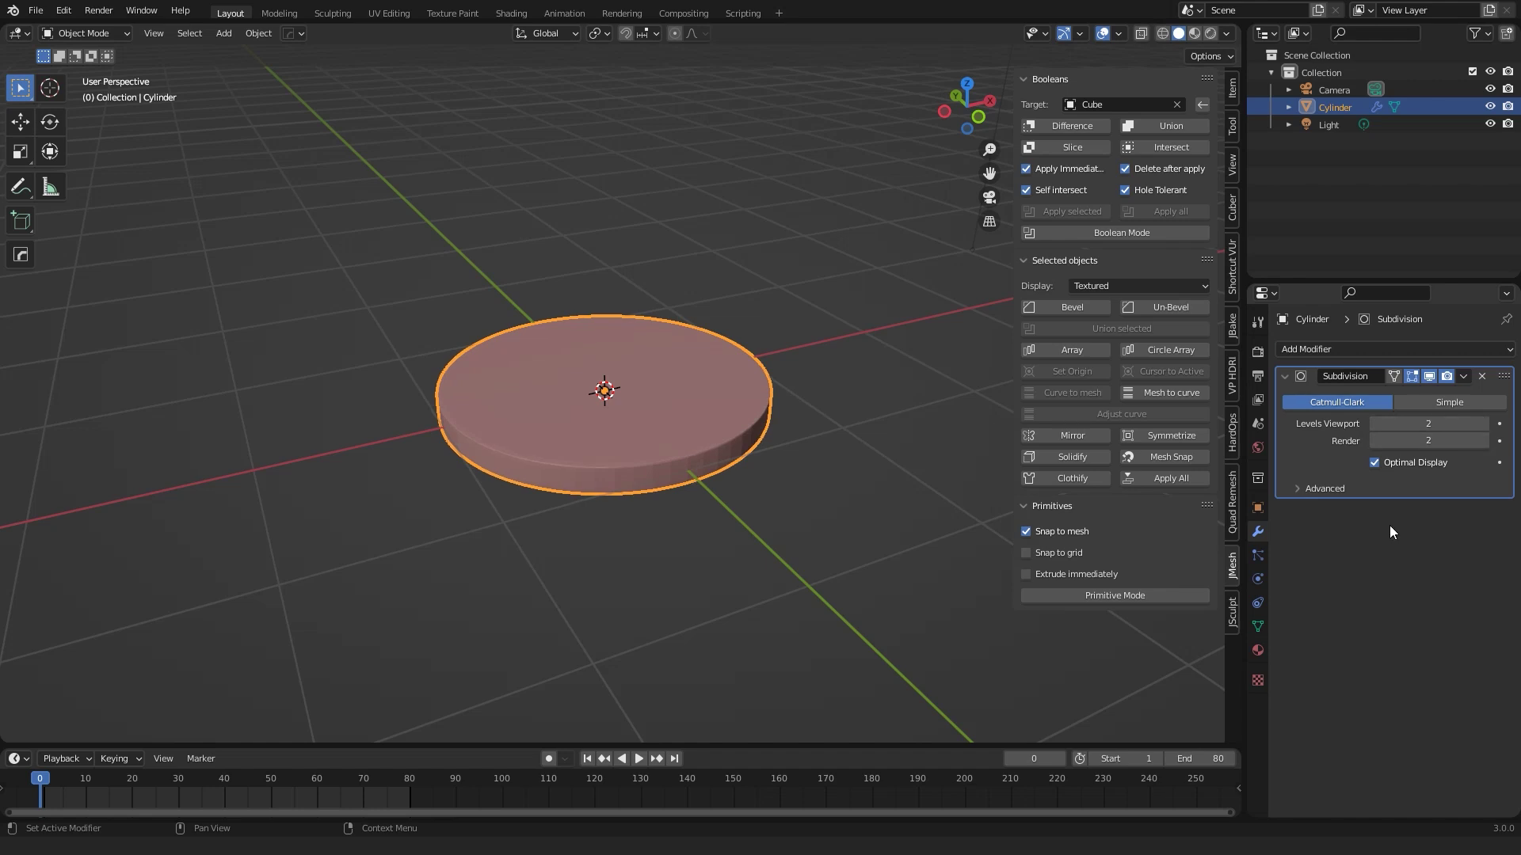
click(1463, 375)
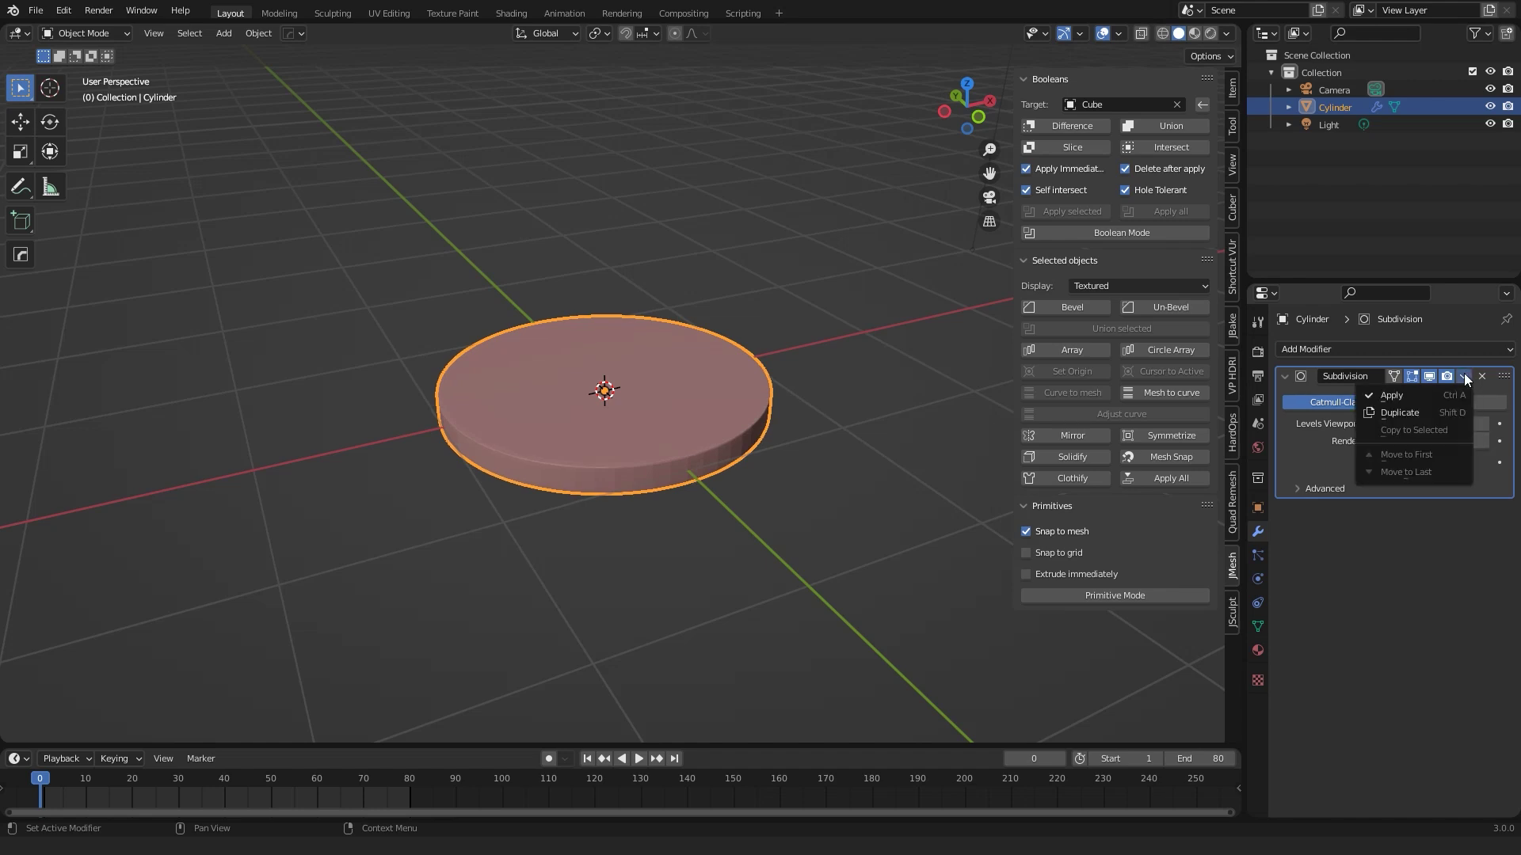
click(1406, 395)
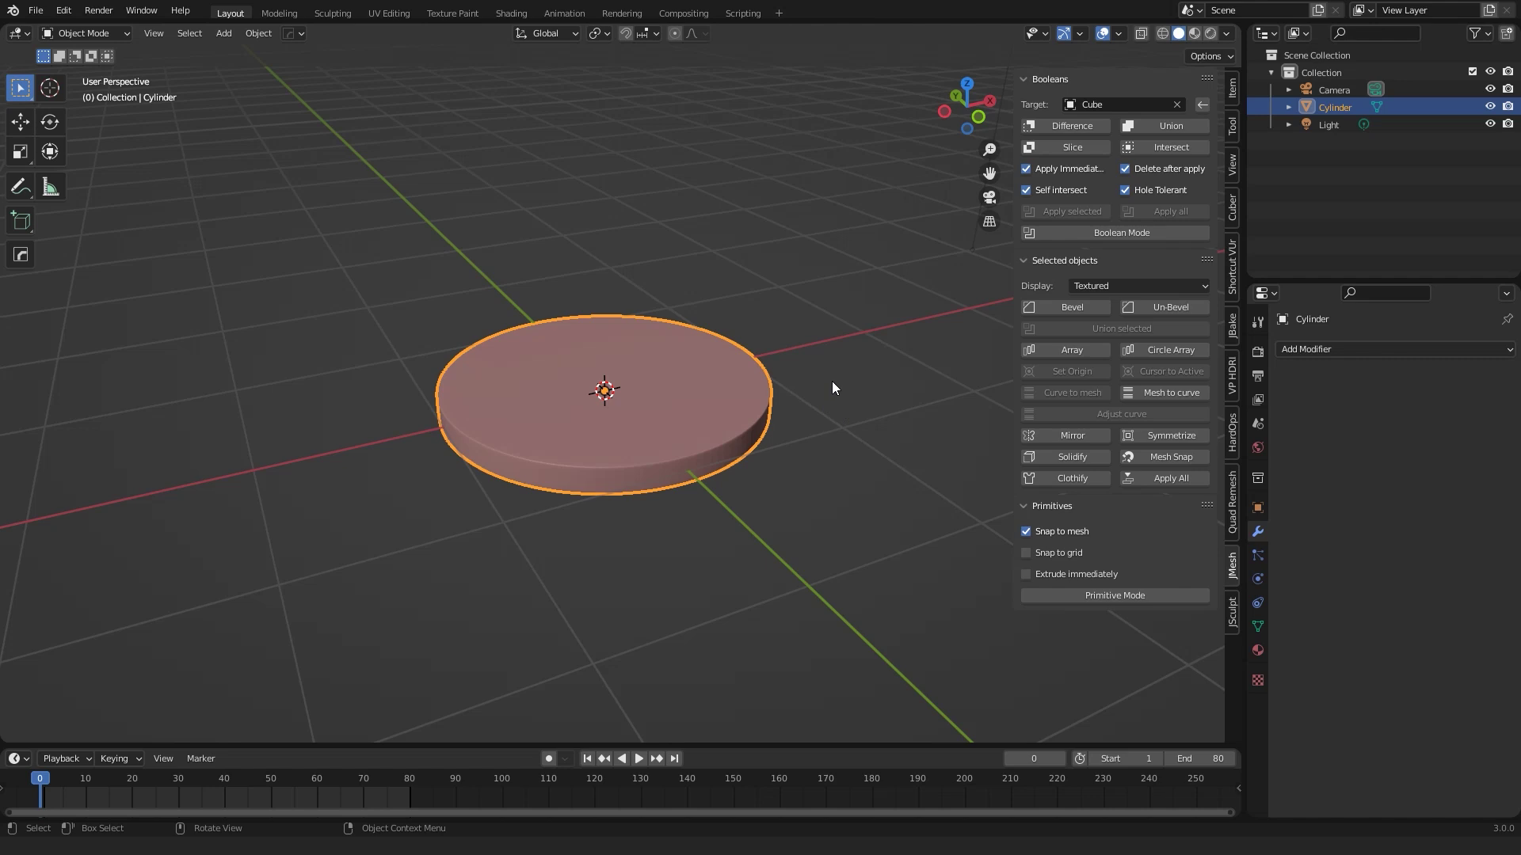
From the top view, slice off the disc's -X side with a tall JMesh rectangle primitive set to the Slice operation.
middle_drag(830, 383, 773, 534)
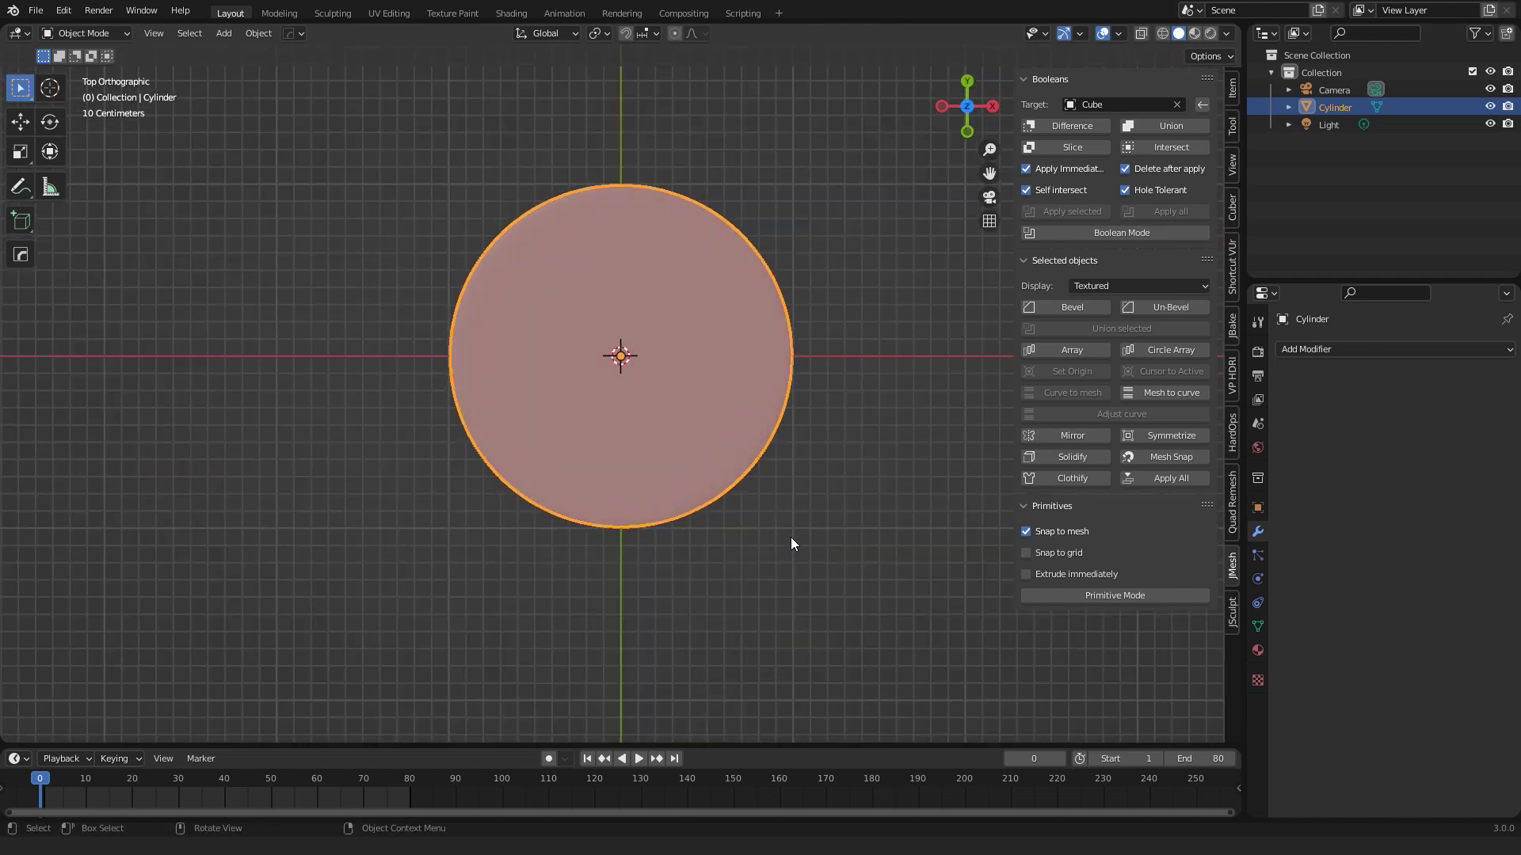
click(1137, 599)
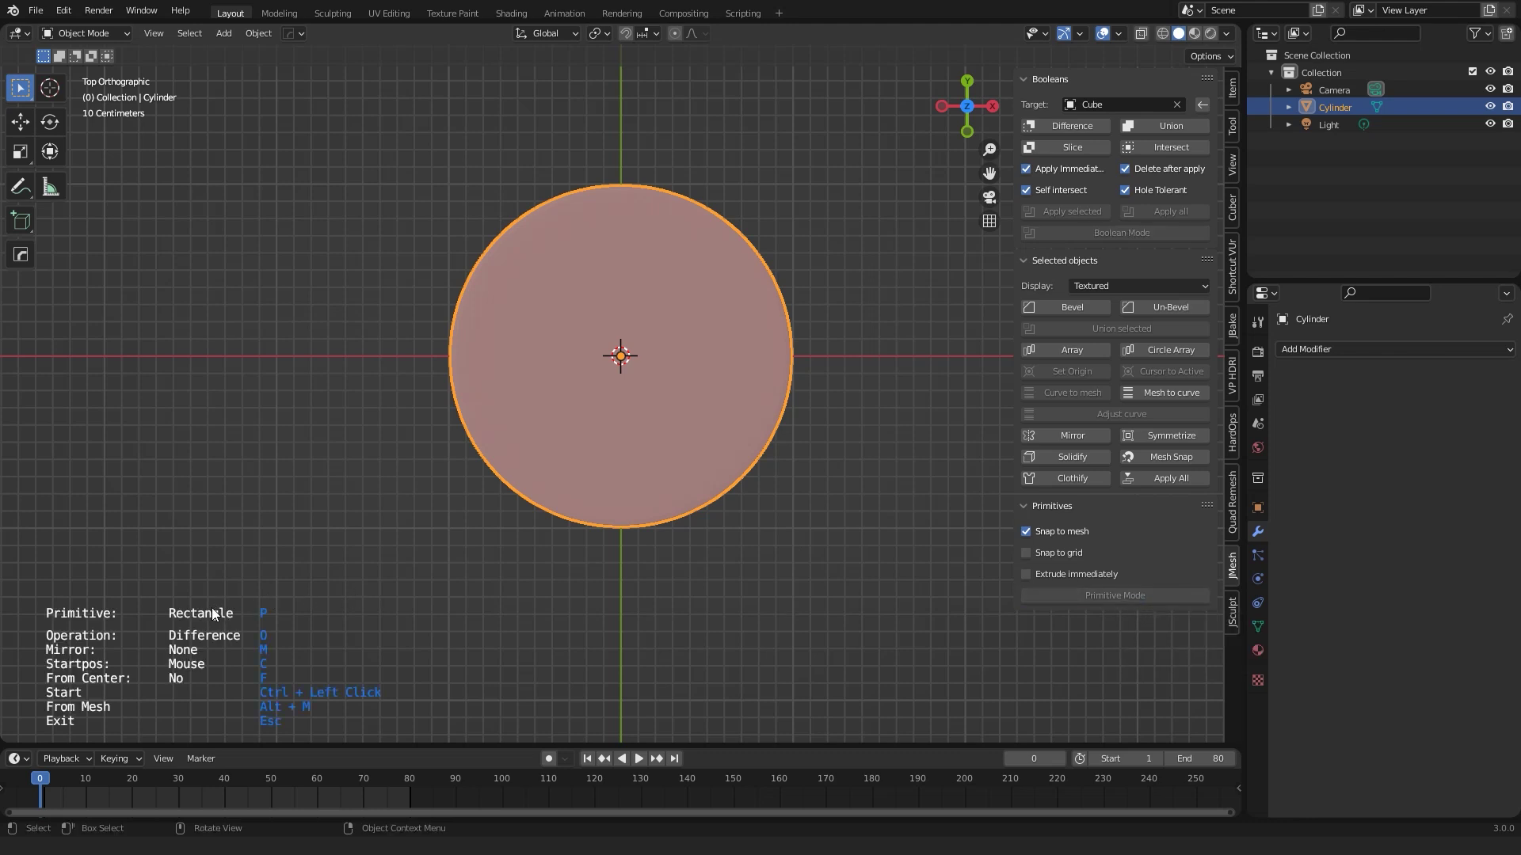
key(o)
key(o)
key(o)
ctrl+click(269, 164)
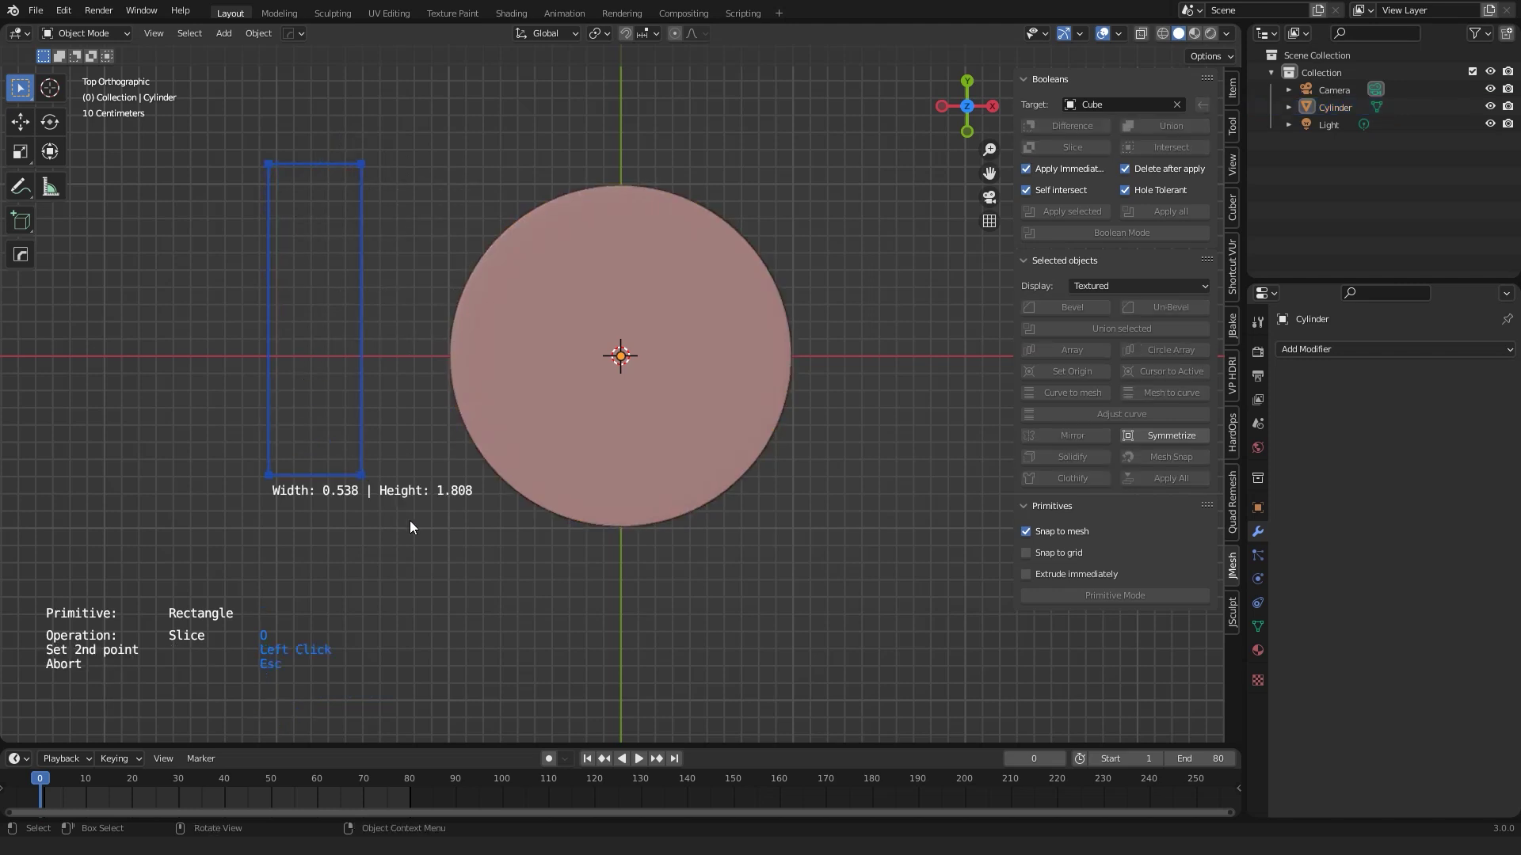
click(577, 540)
drag(440, 356, 389, 356)
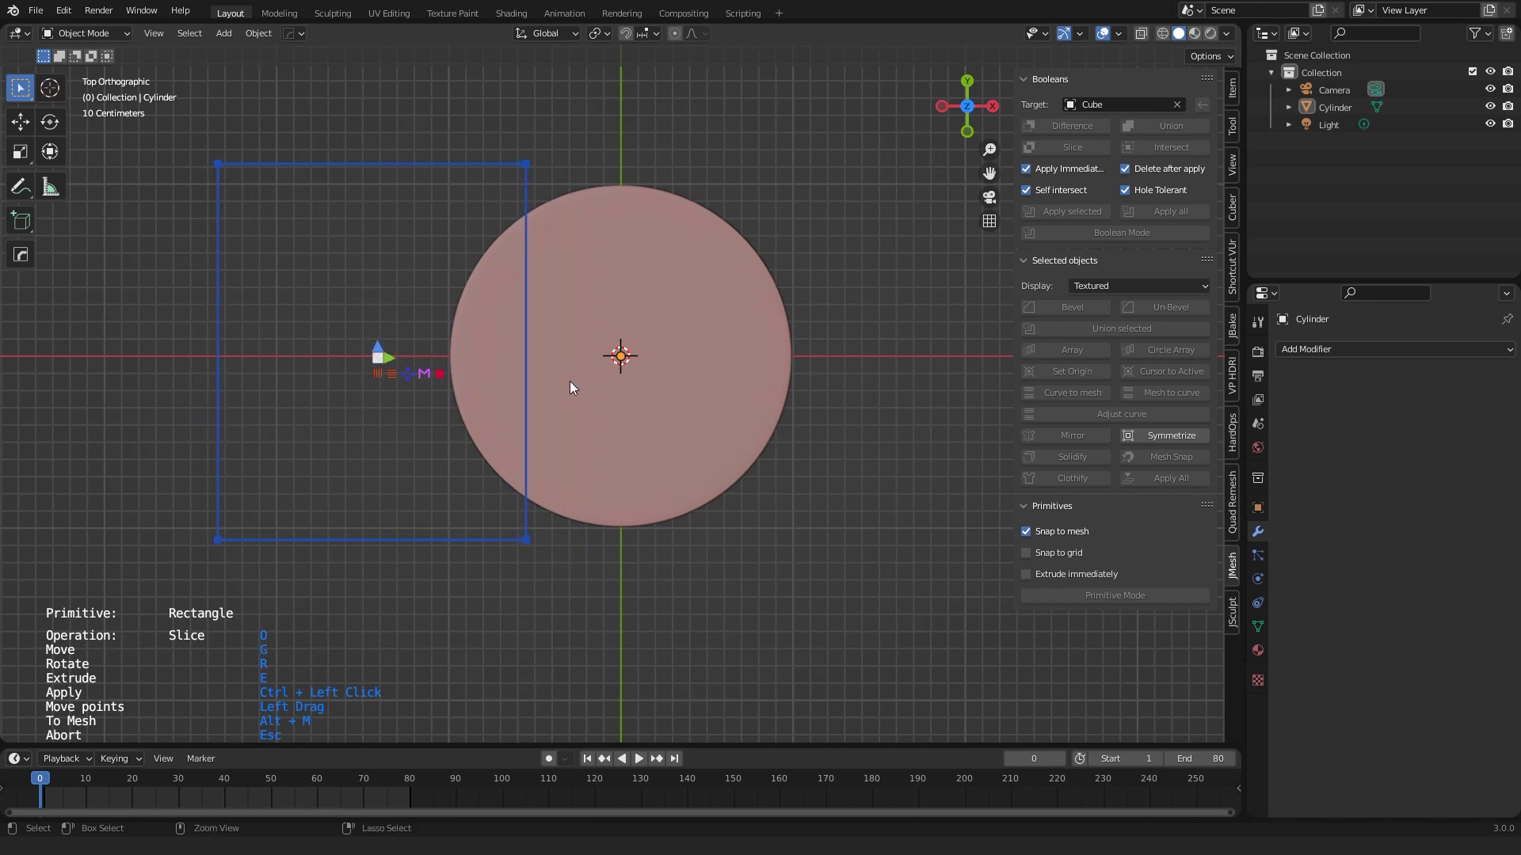
ctrl+click(443, 381)
Reuse the slicing rectangle for two more cuts, just left of the Y axis and midway to the +X rim, making four pieces.
drag(398, 355, 777, 378)
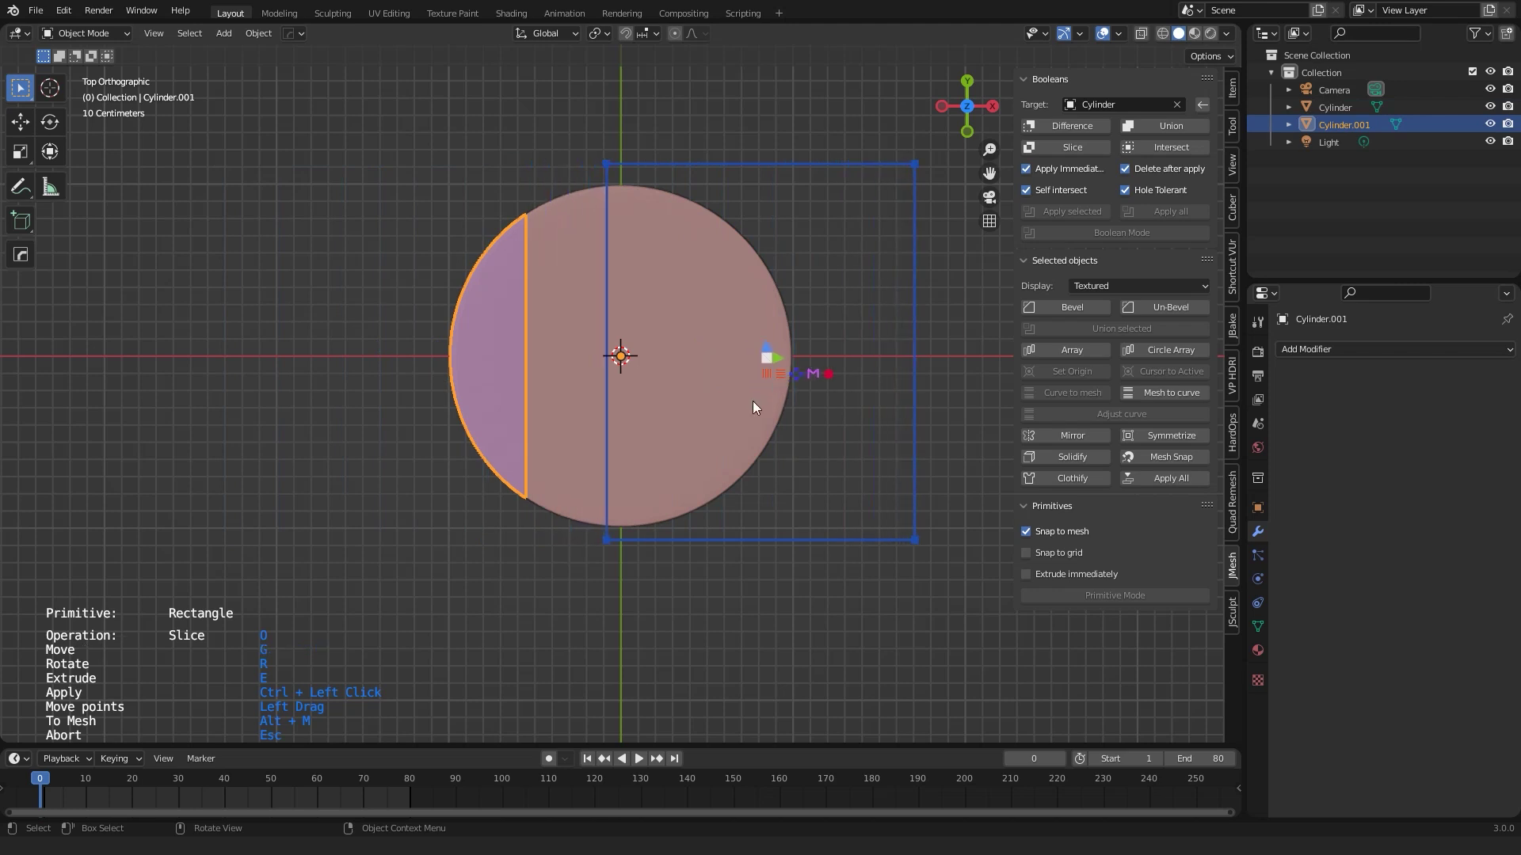
ctrl+click(803, 406)
key(g)
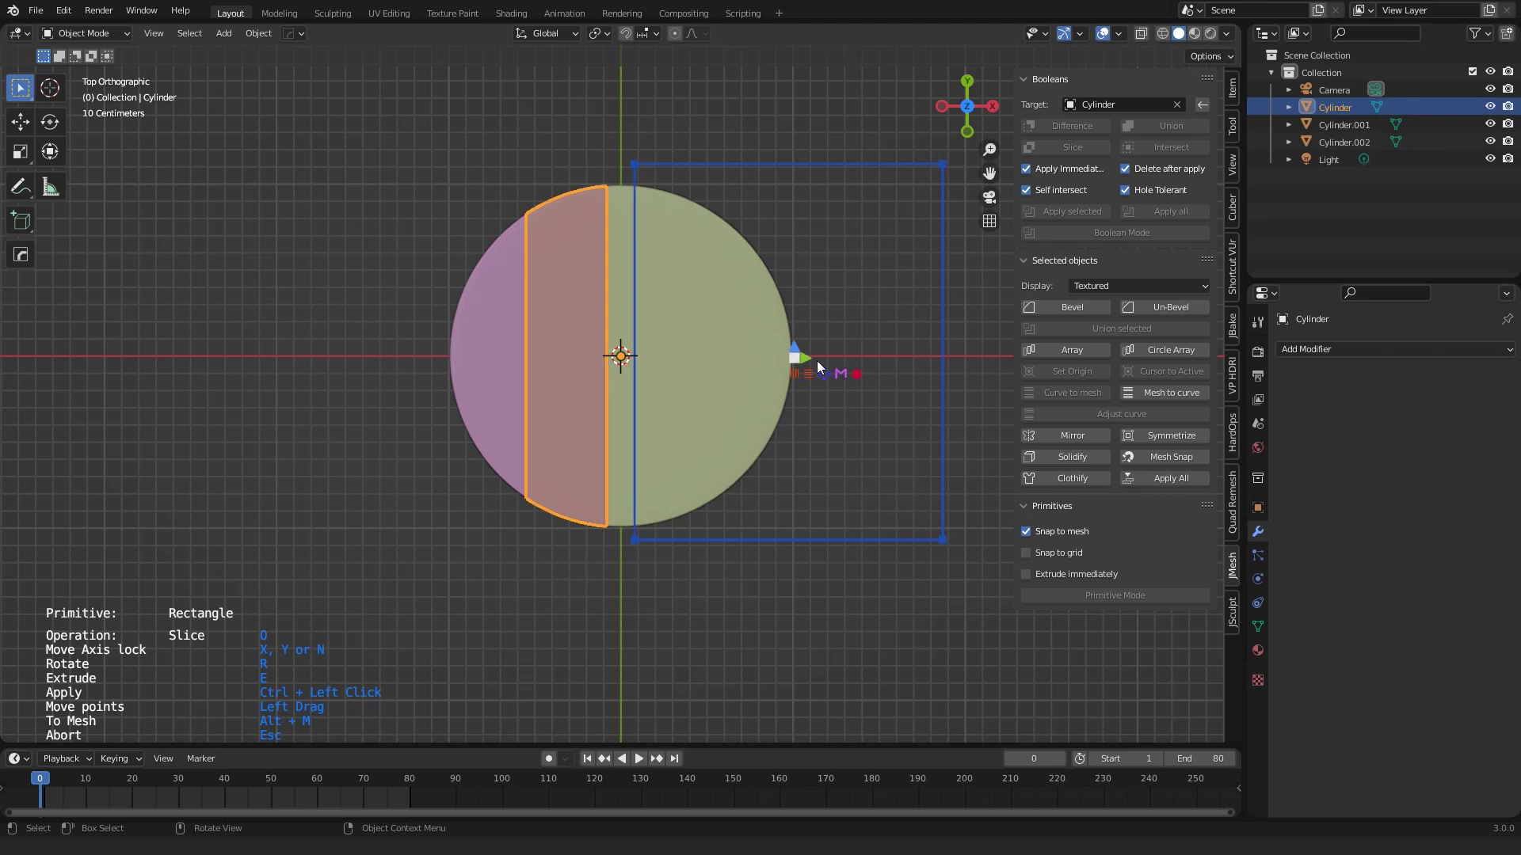
click(871, 368)
ctrl+click(684, 495)
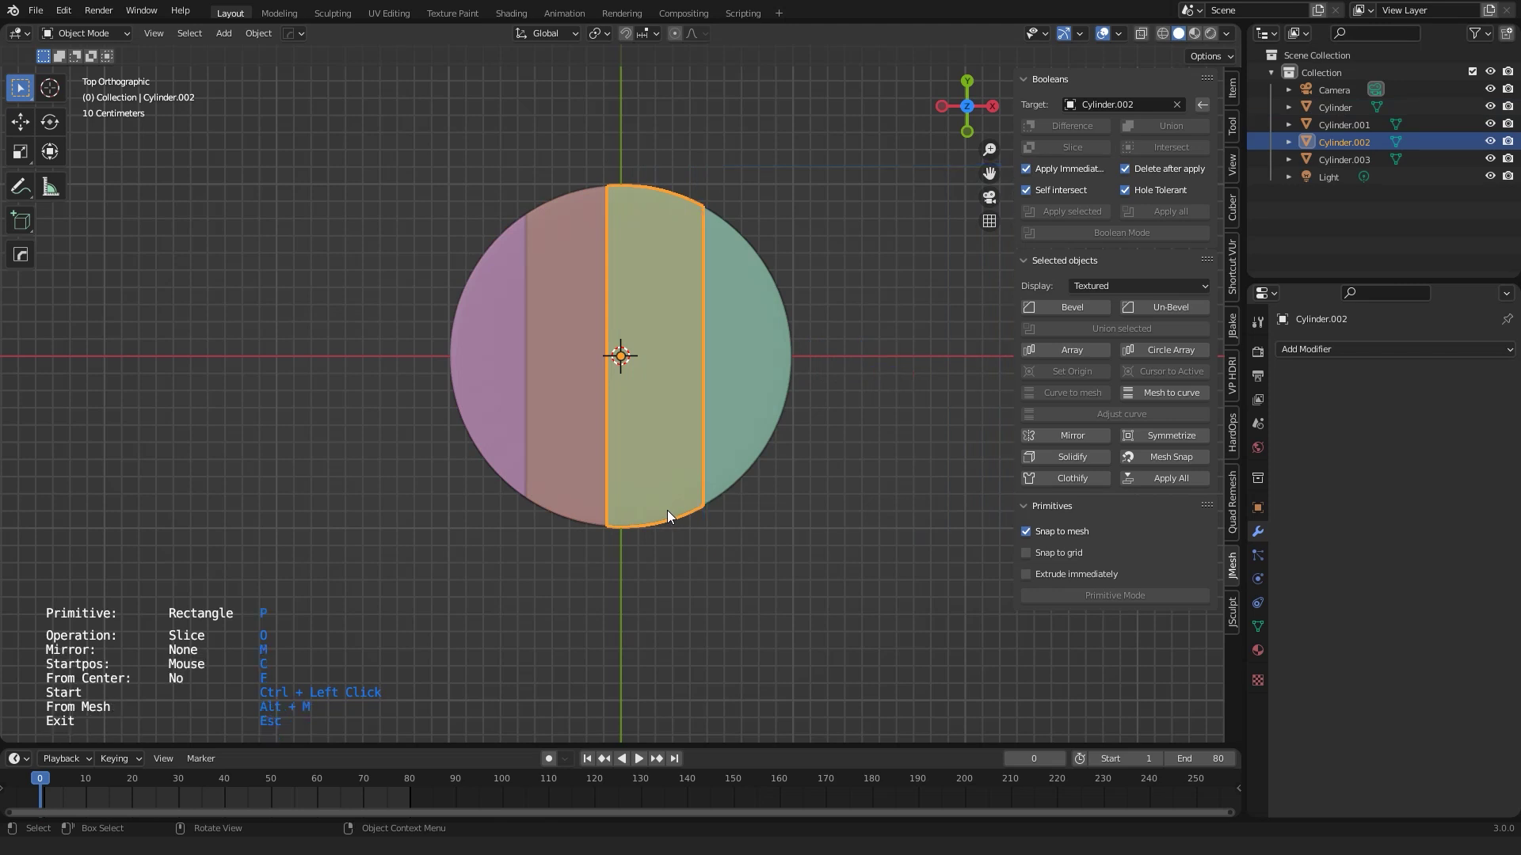
Leave the primitive mode and examine the four disc pieces by selecting them one by one in perspective view.
middle_drag(745, 553, 833, 449)
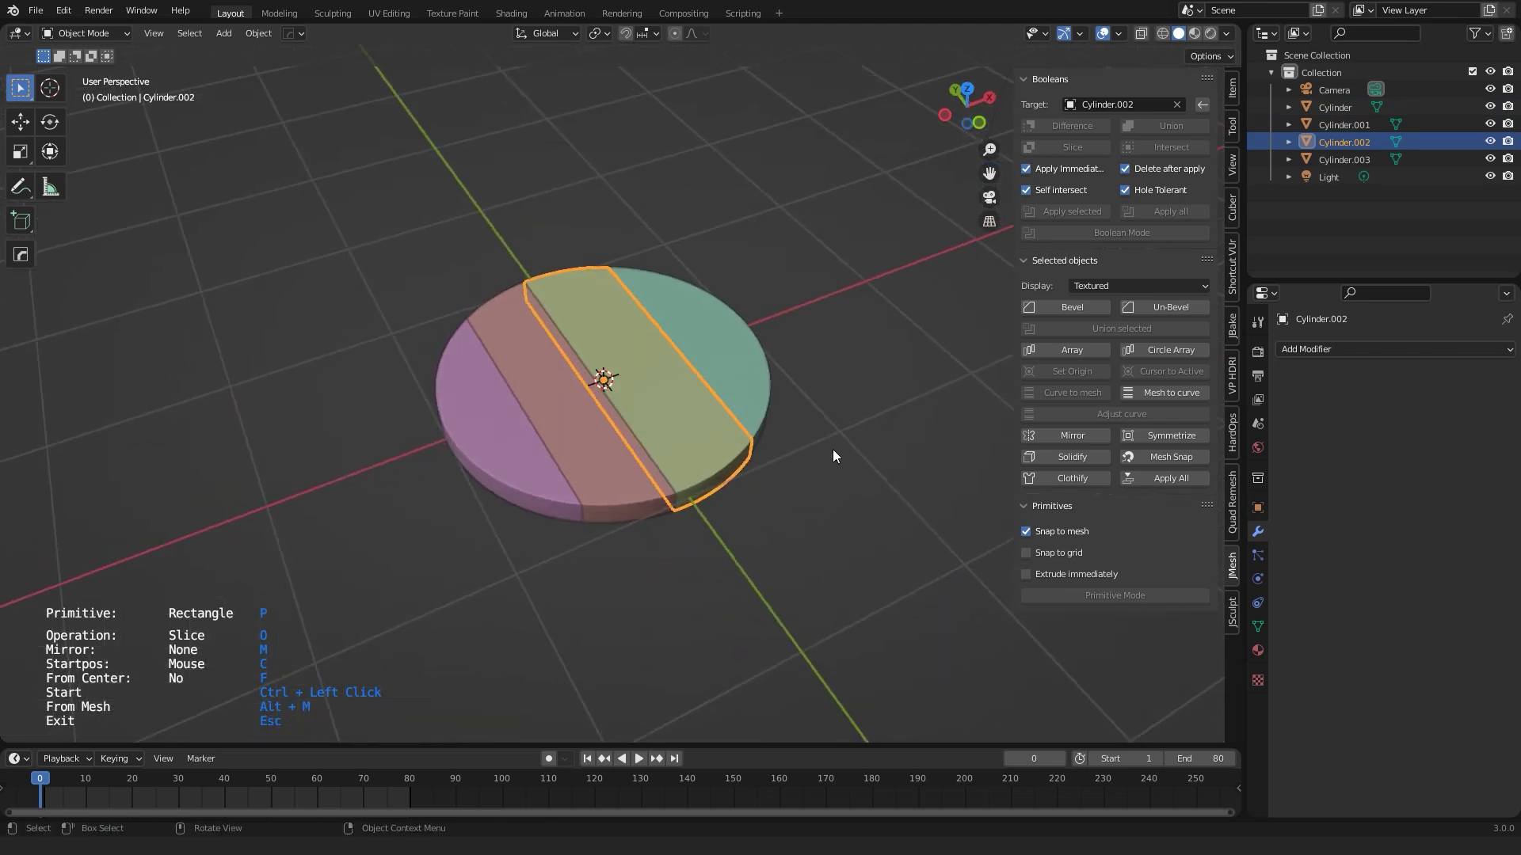
click(707, 353)
click(769, 512)
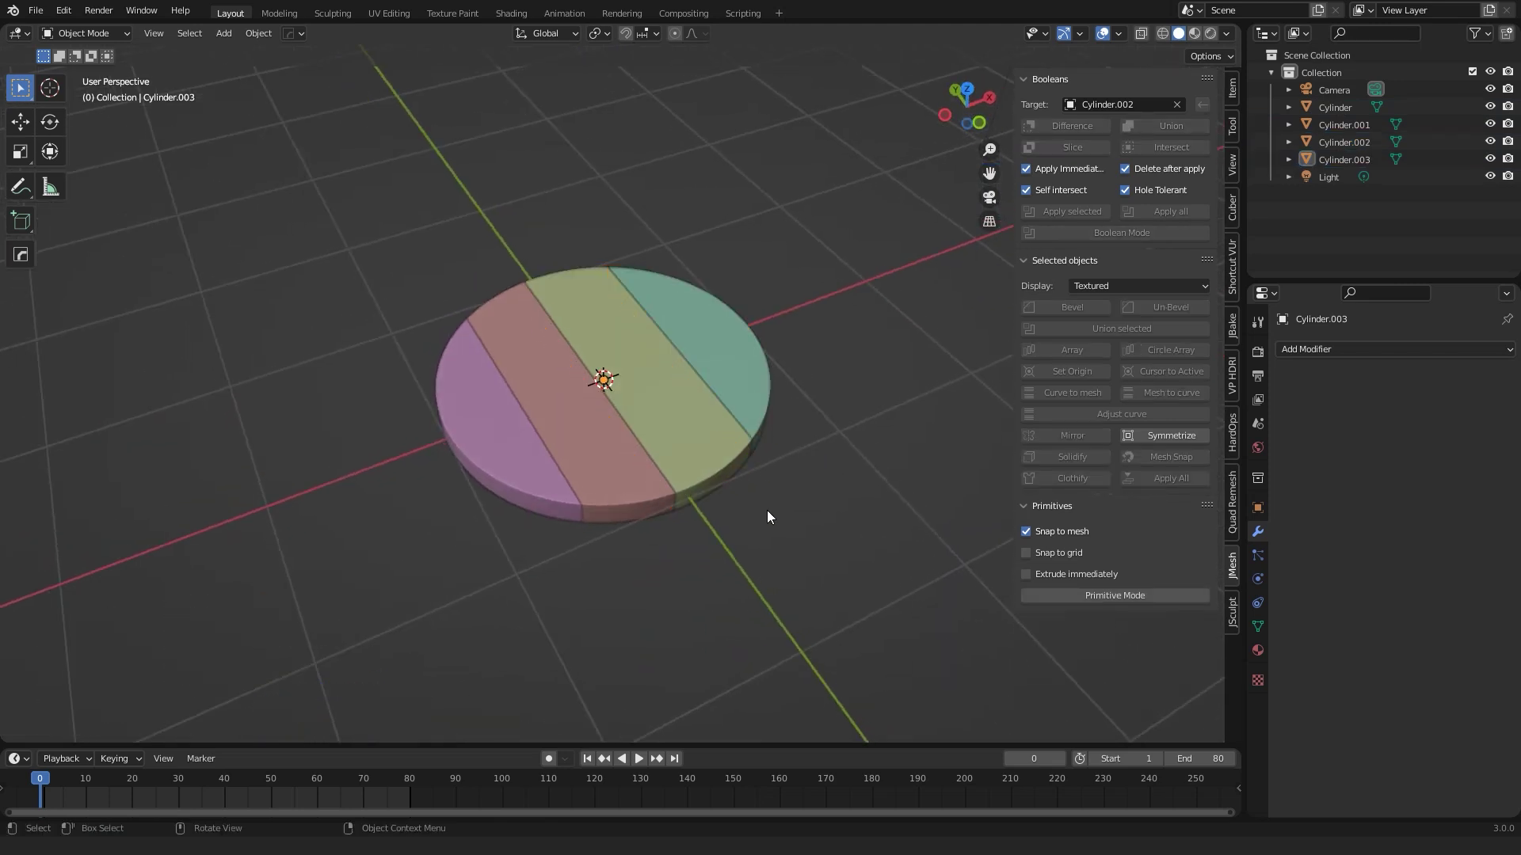
click(522, 474)
click(588, 445)
click(685, 408)
click(738, 366)
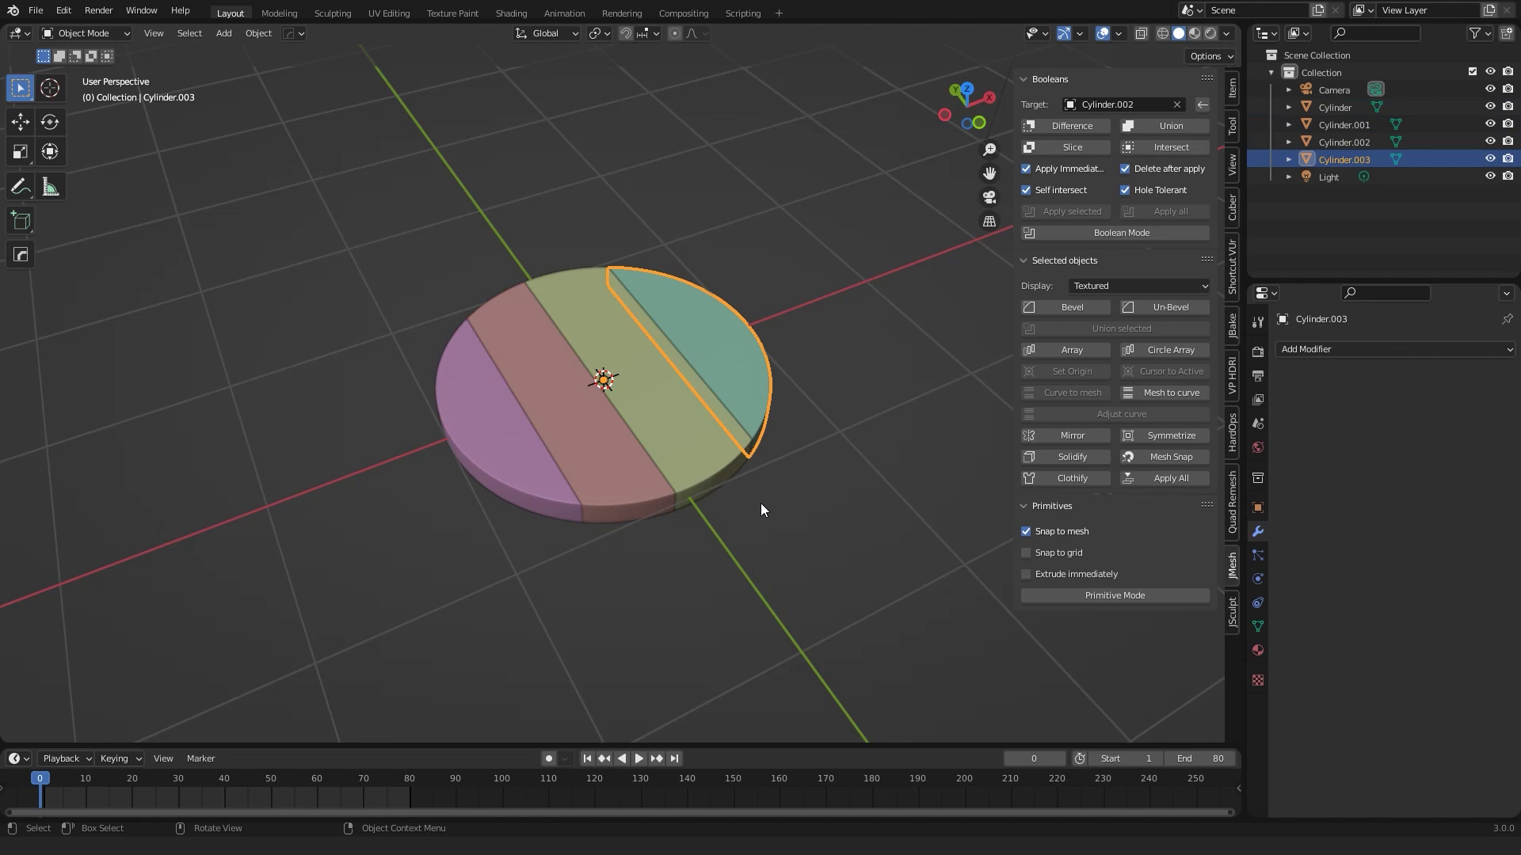
middle_drag(805, 509, 647, 531)
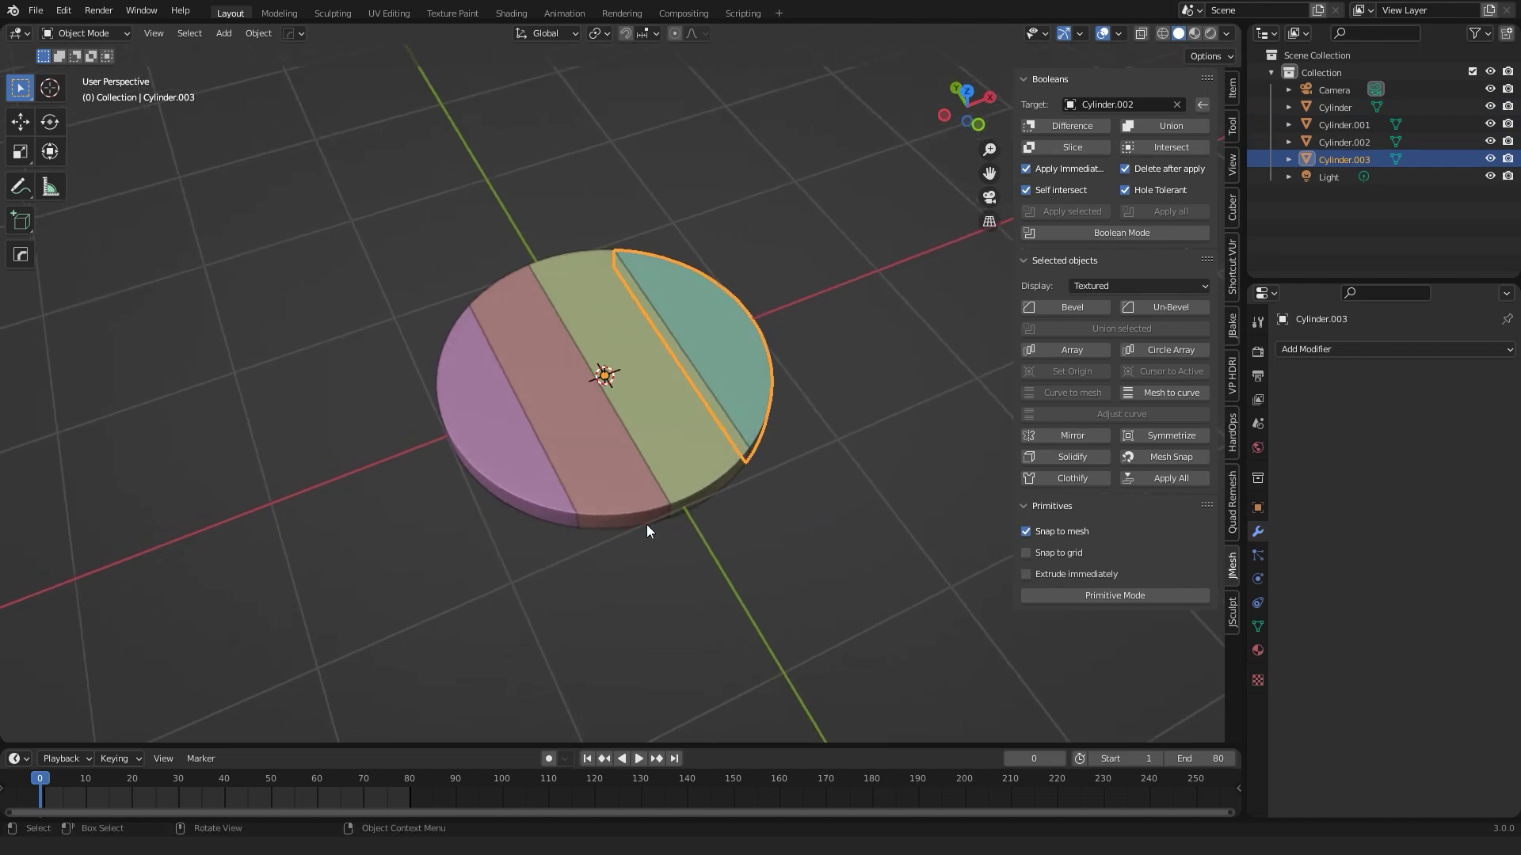
Voxel-remesh the reddish strip in Sculpt Mode with a much finer voxel size and check its topology in Edit Mode.
click(607, 486)
key(ctrl+Tab)
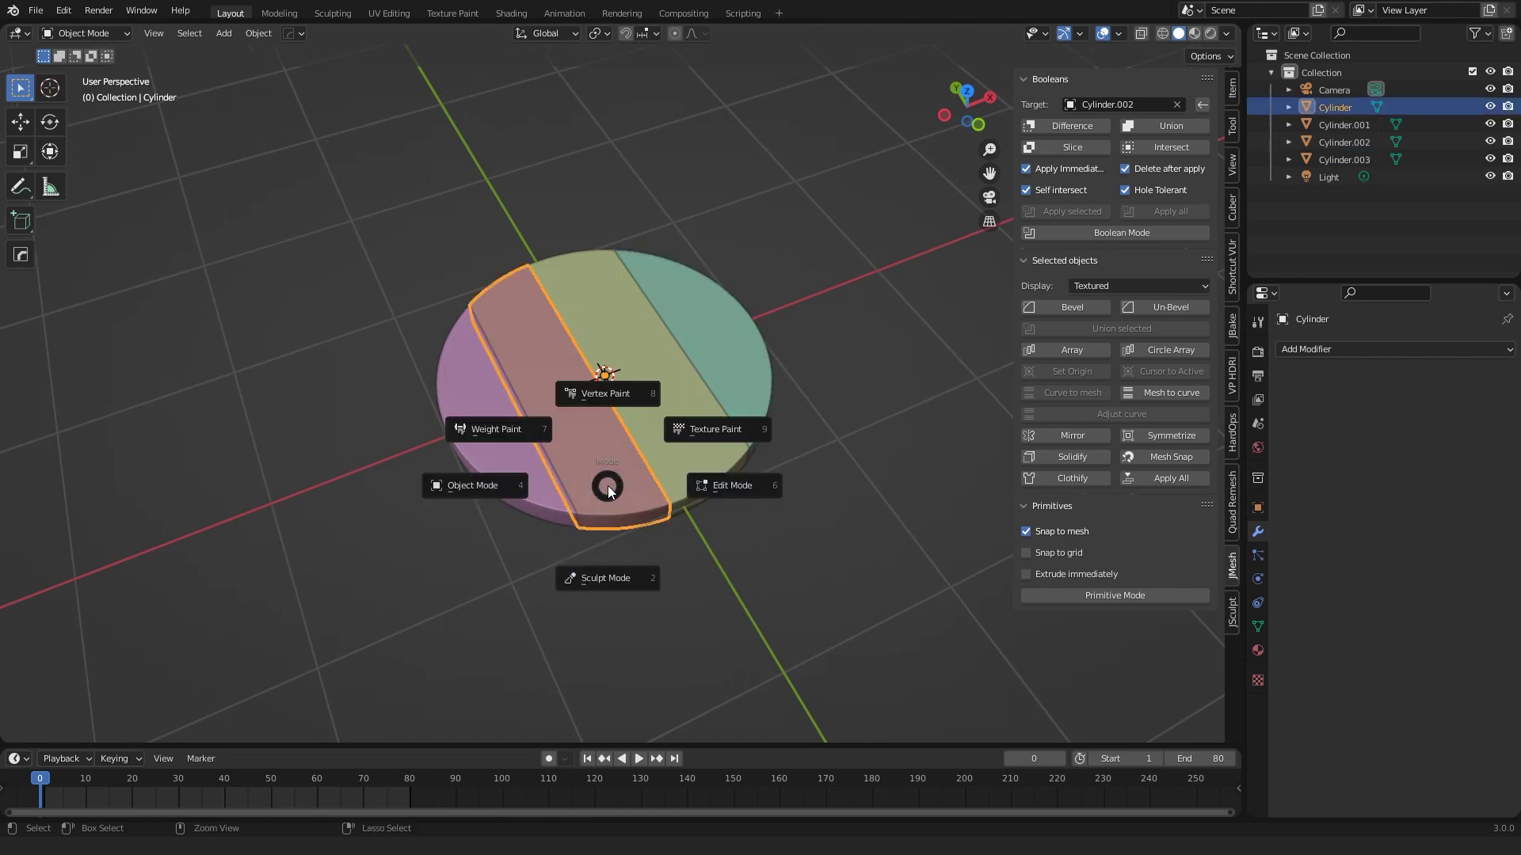
click(601, 577)
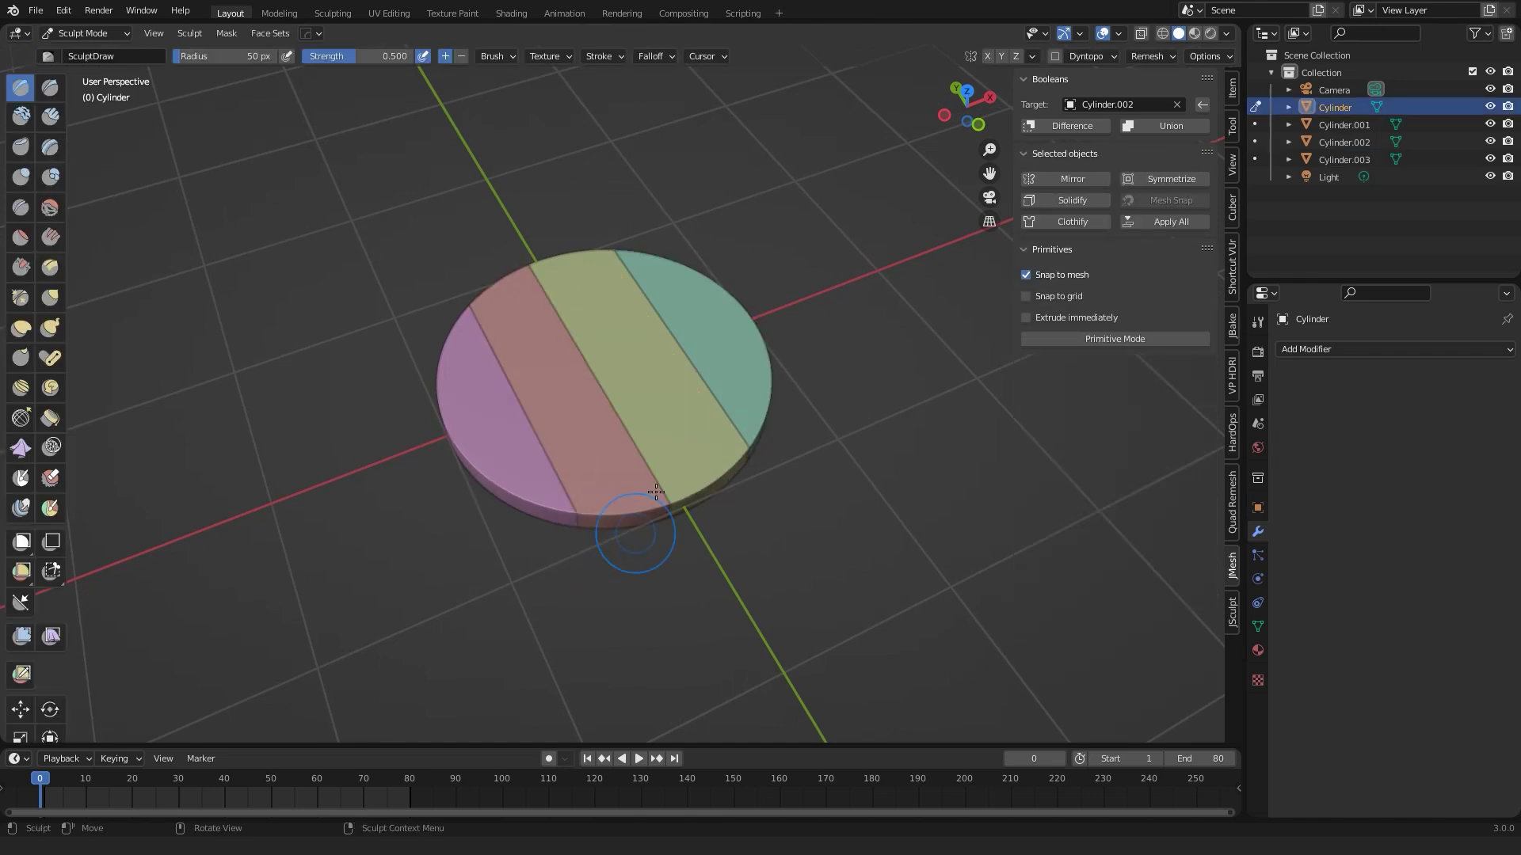
scroll(629, 517, up, 1)
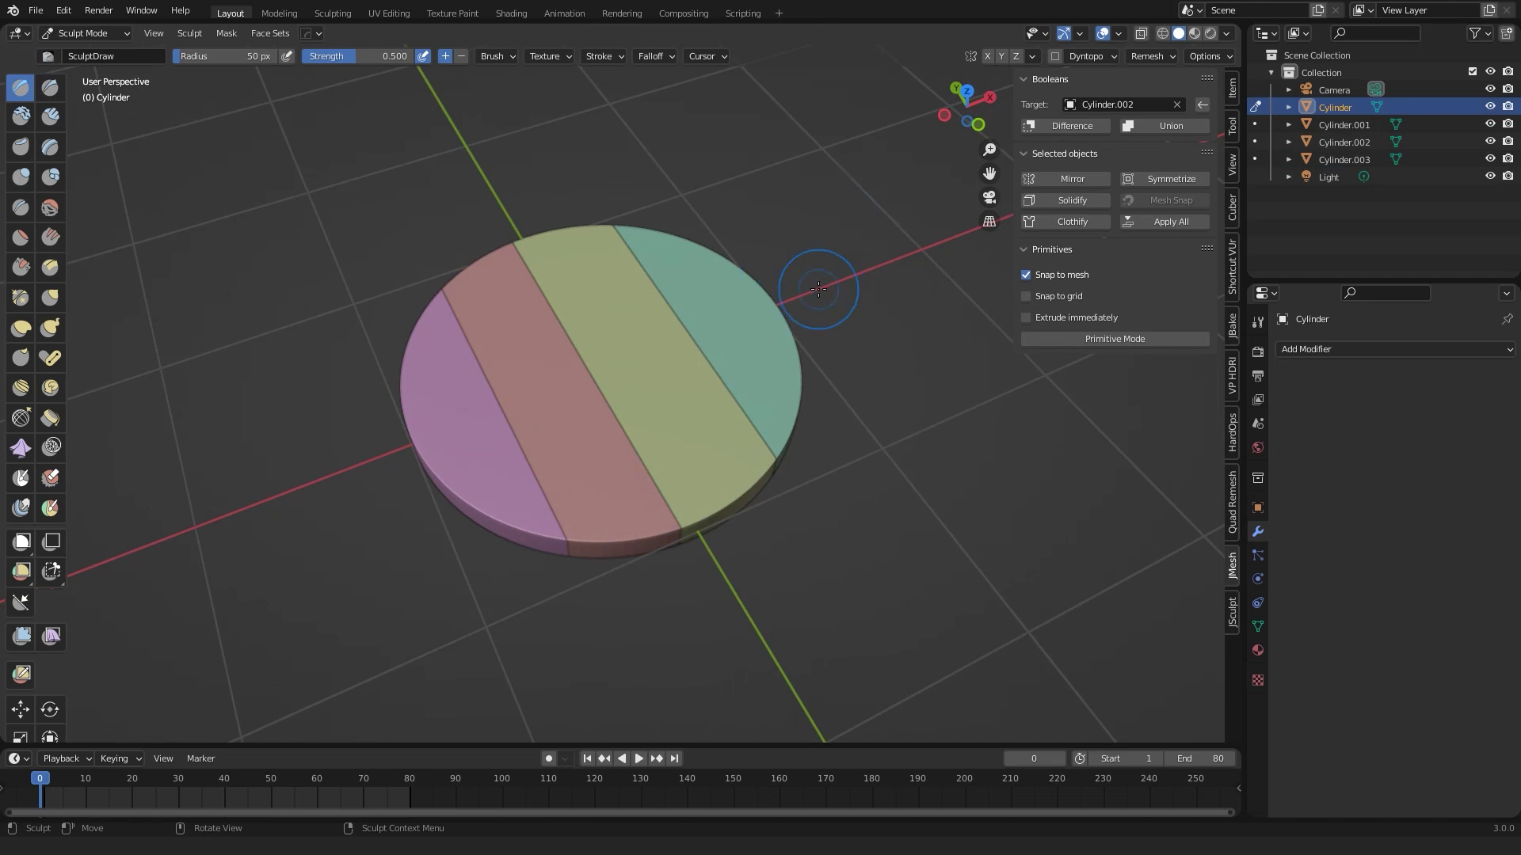
key(r)
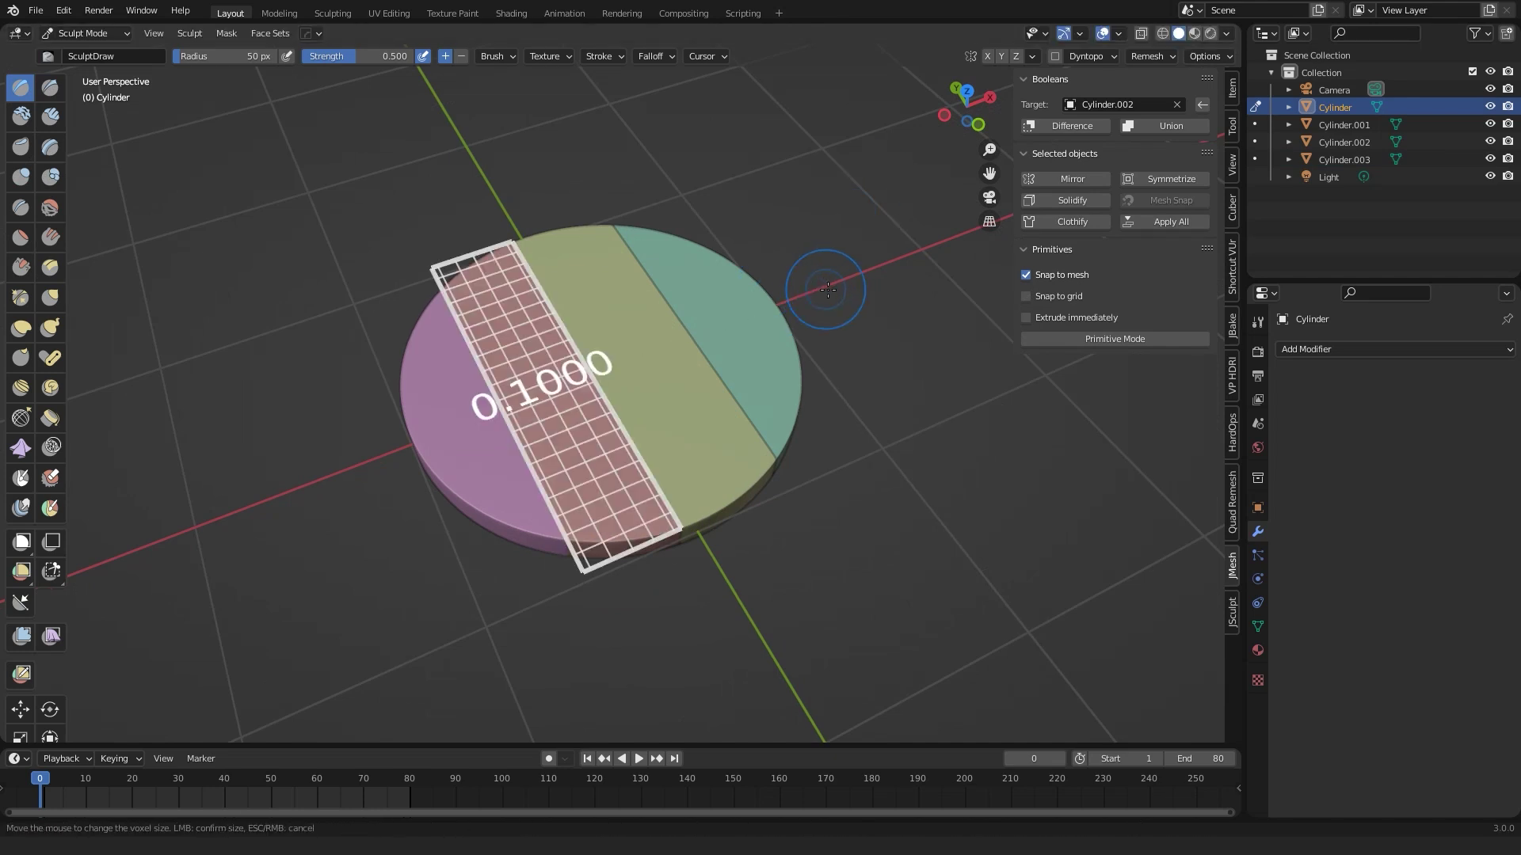
click(964, 369)
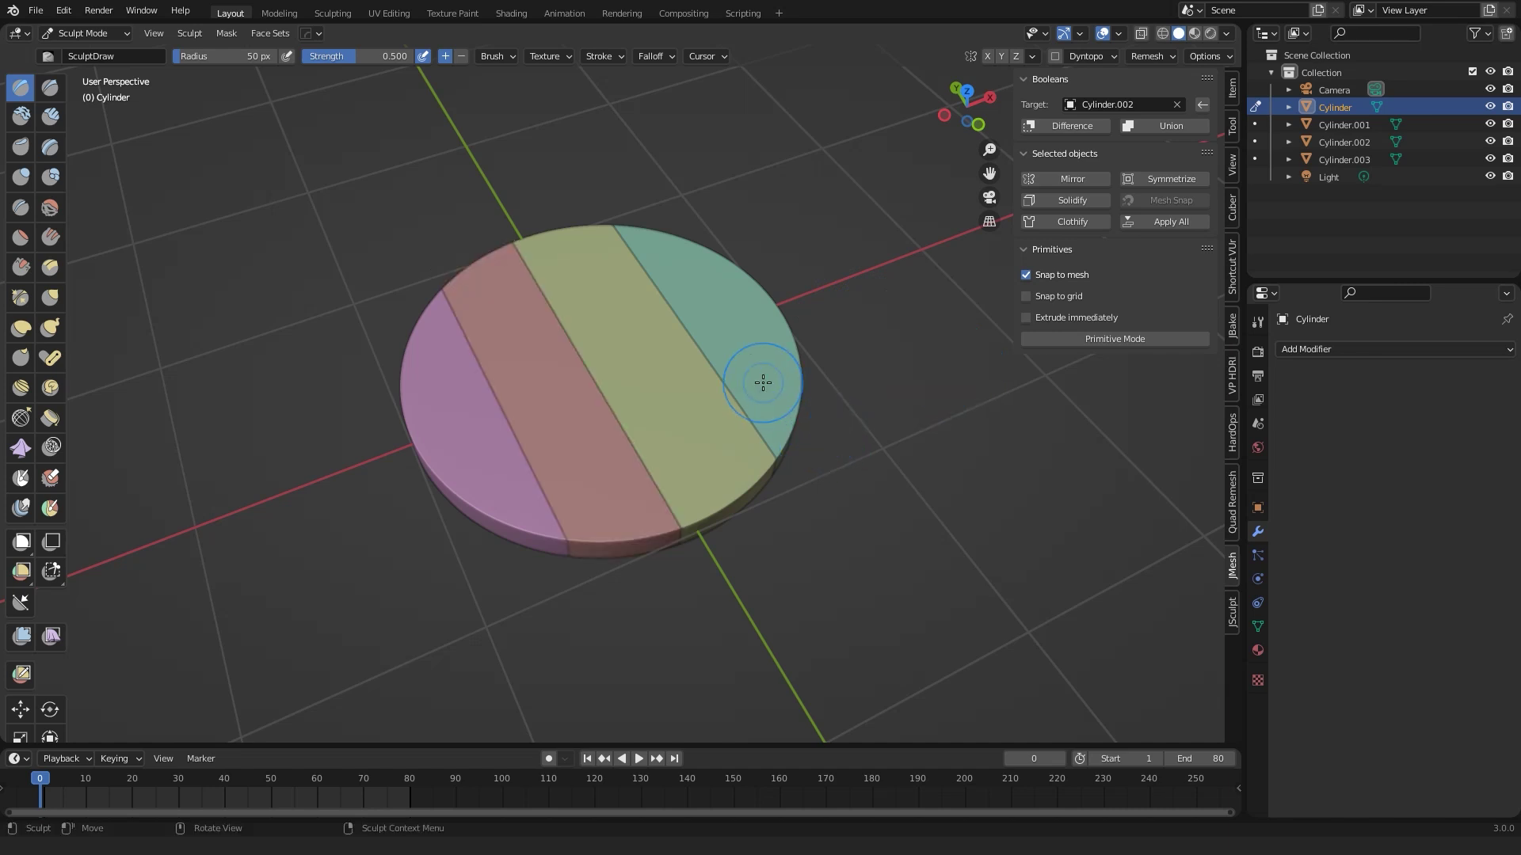
scroll(698, 469, up, 1)
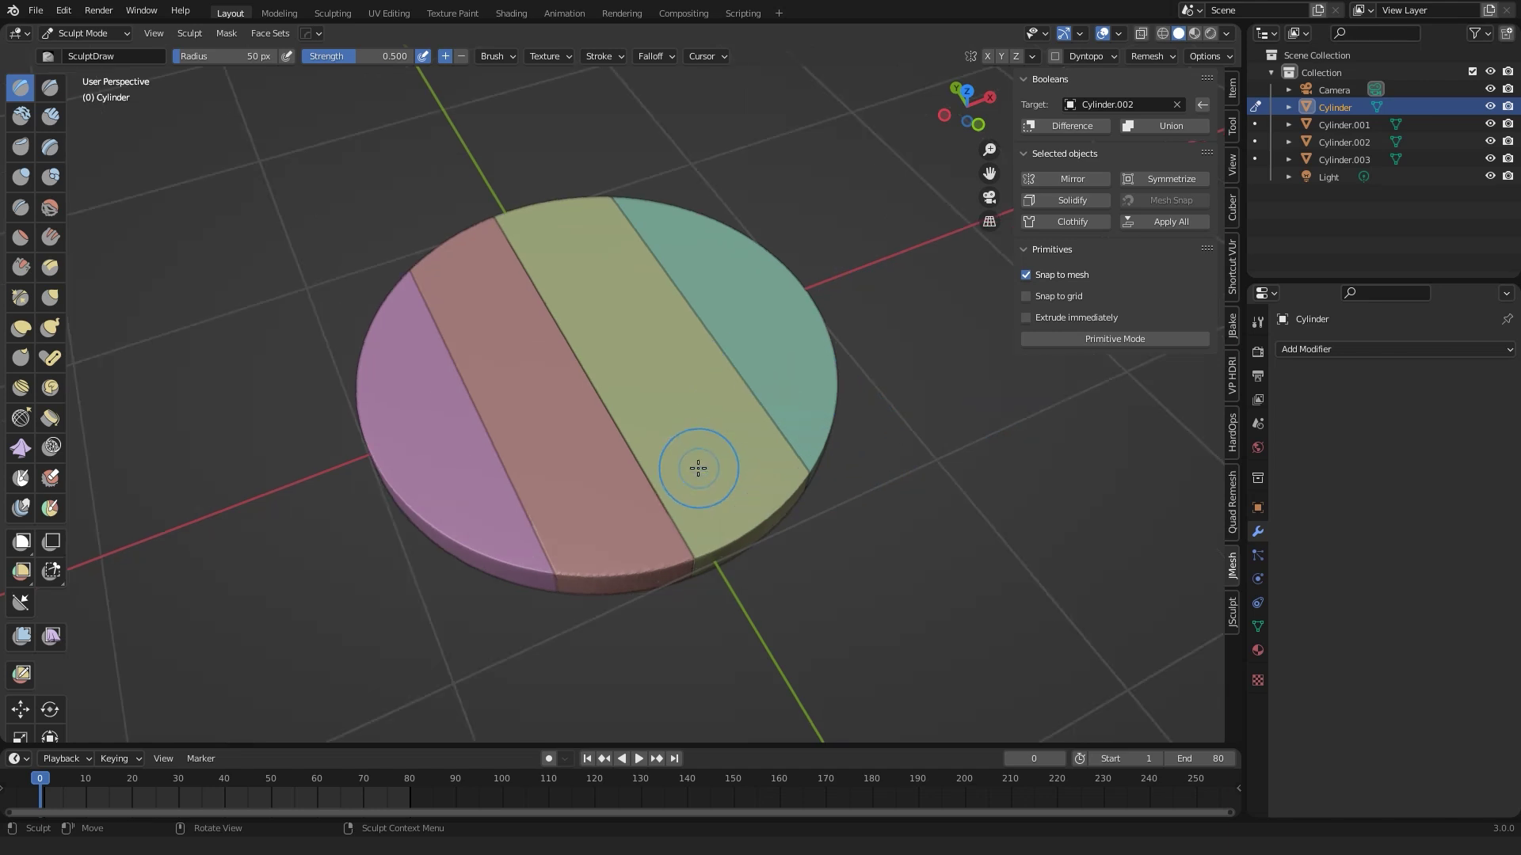
scroll(584, 479, up, 1)
key(Tab)
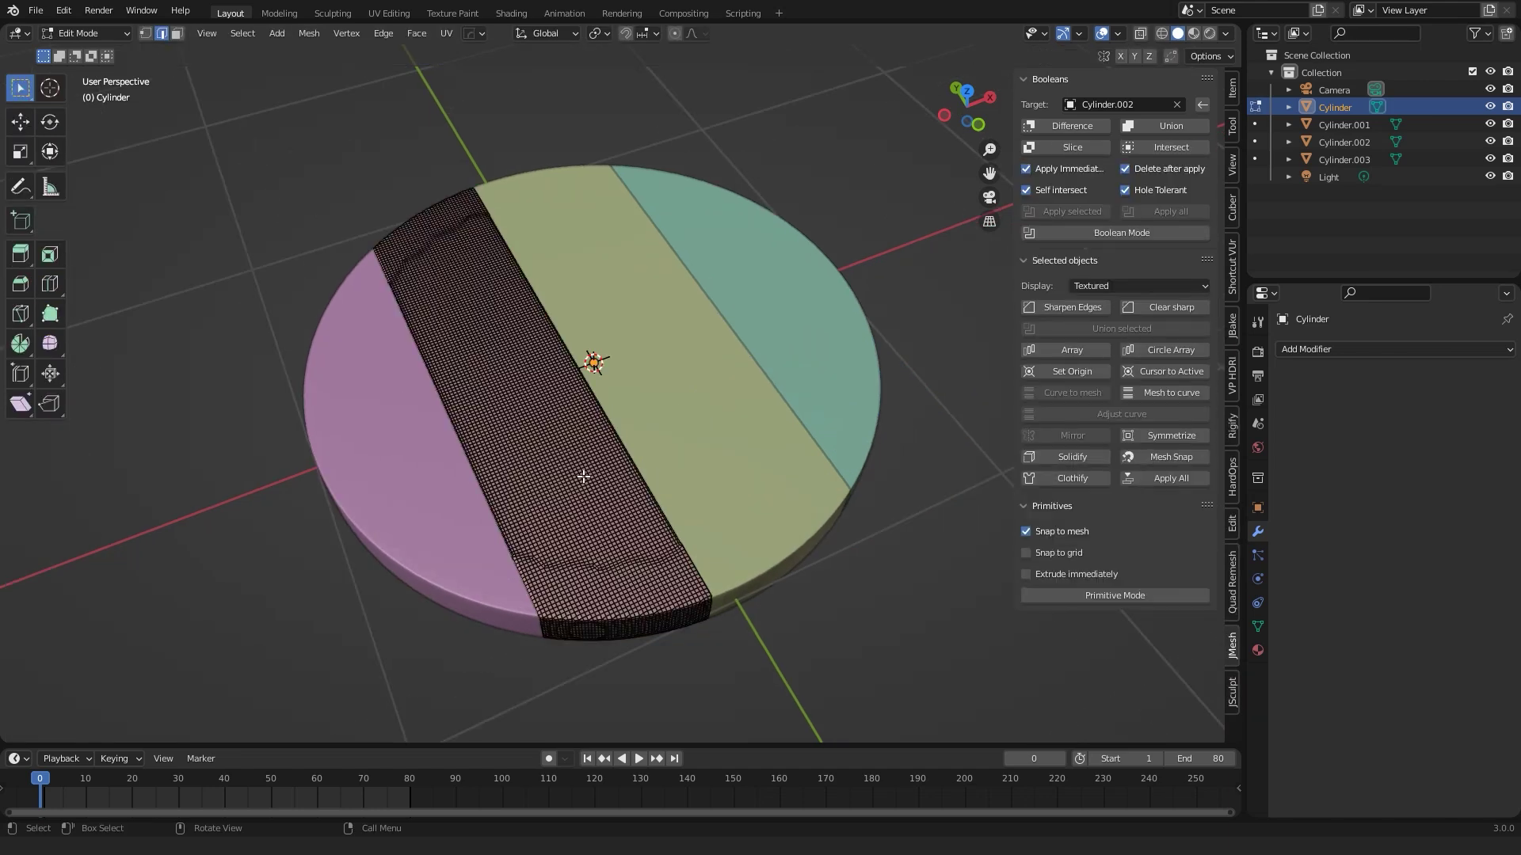
scroll(584, 476, down, 1)
key(Tab)
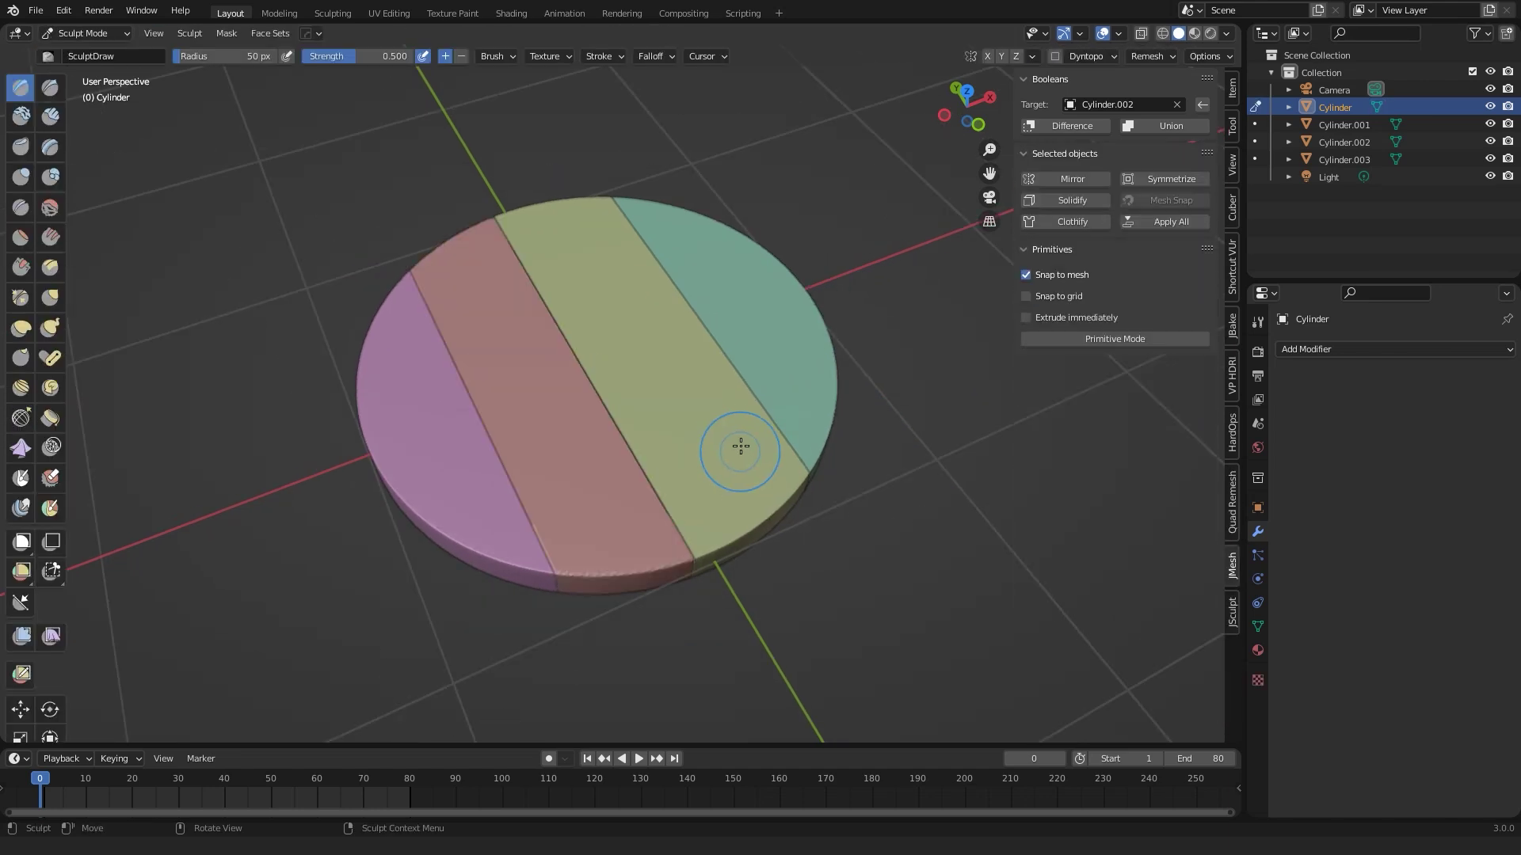
key(Tab)
key(Tab)
Remesh all four disc pieces together from Object Mode with JSculpt at a voxel size of 0.007.
key(ctrl+Tab)
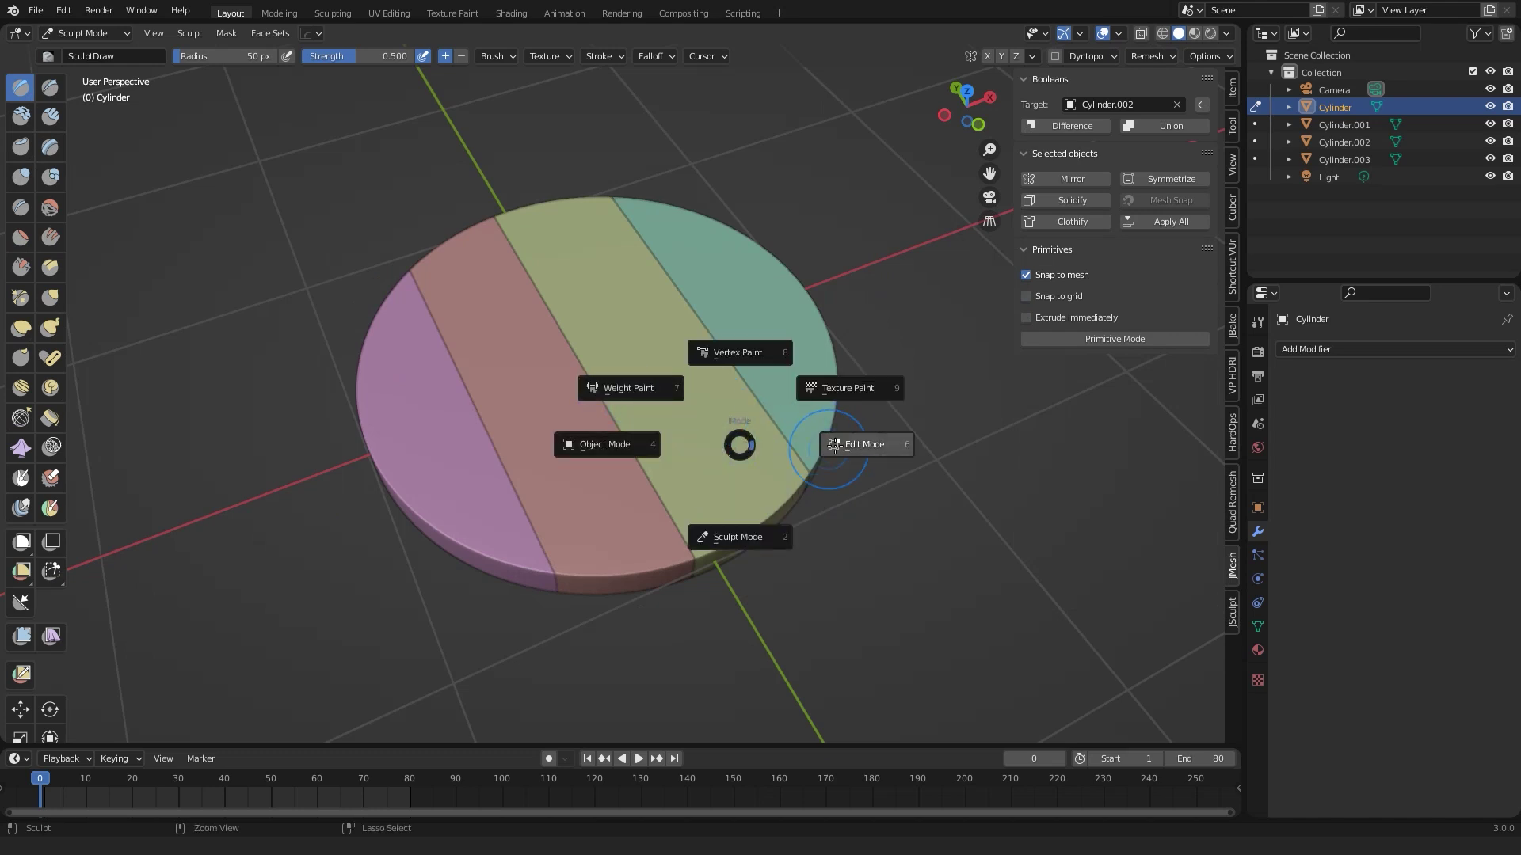
click(605, 445)
drag(299, 177, 860, 532)
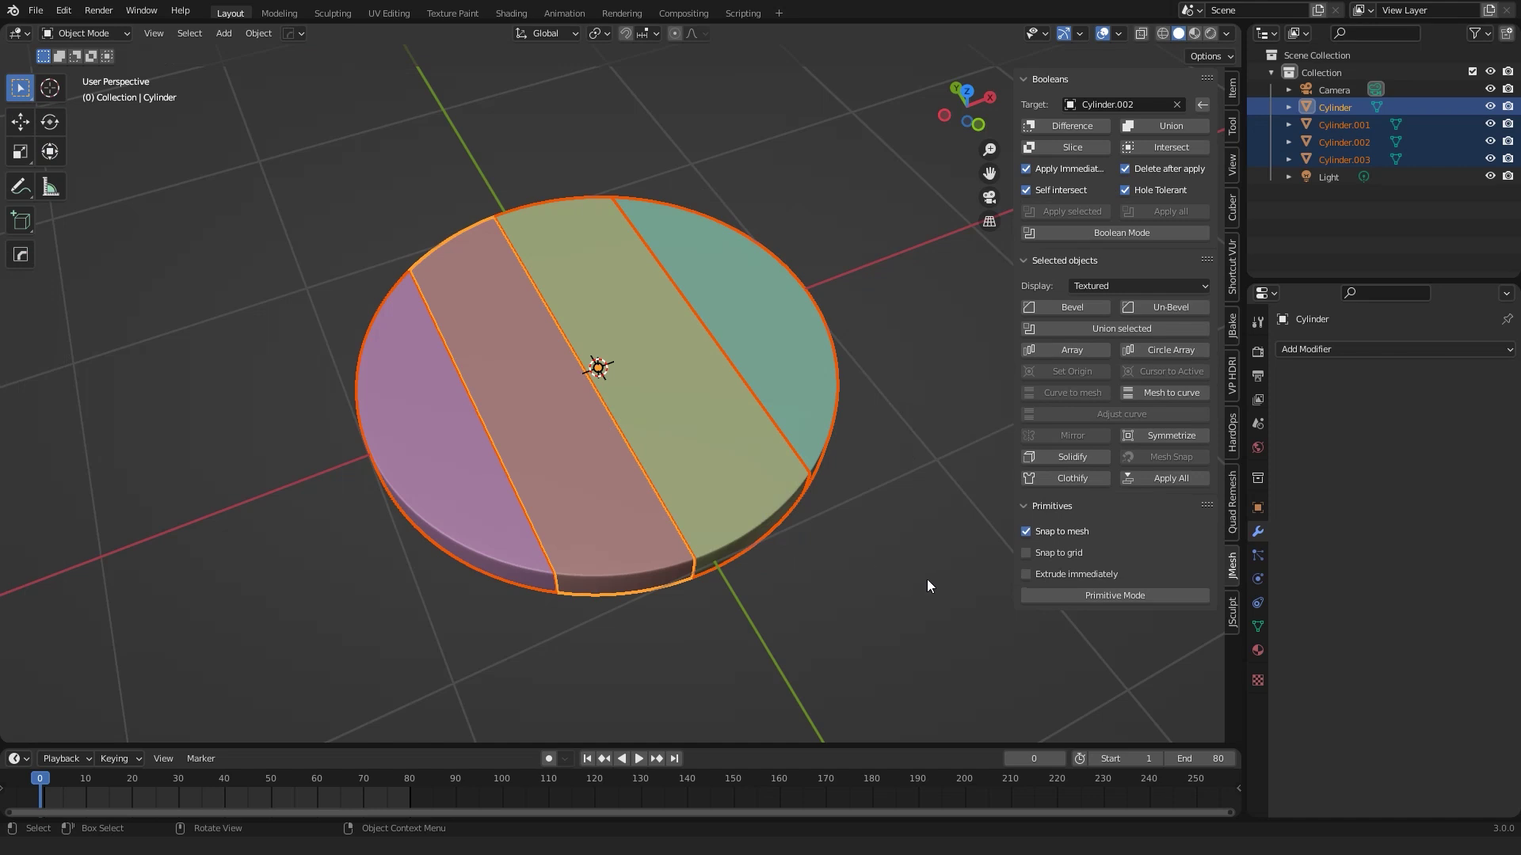
click(1233, 614)
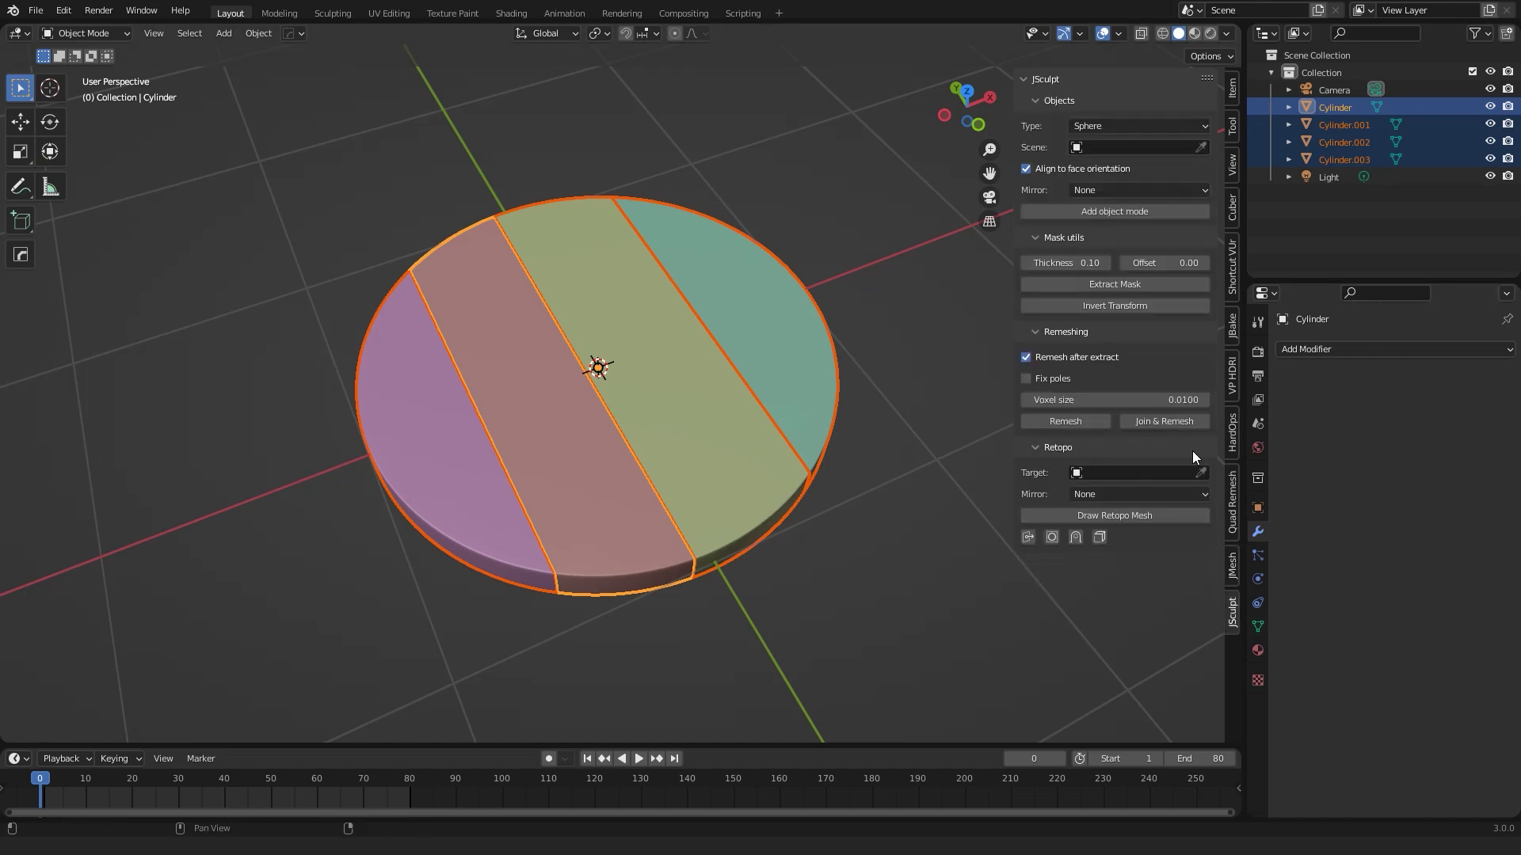
click(1115, 400)
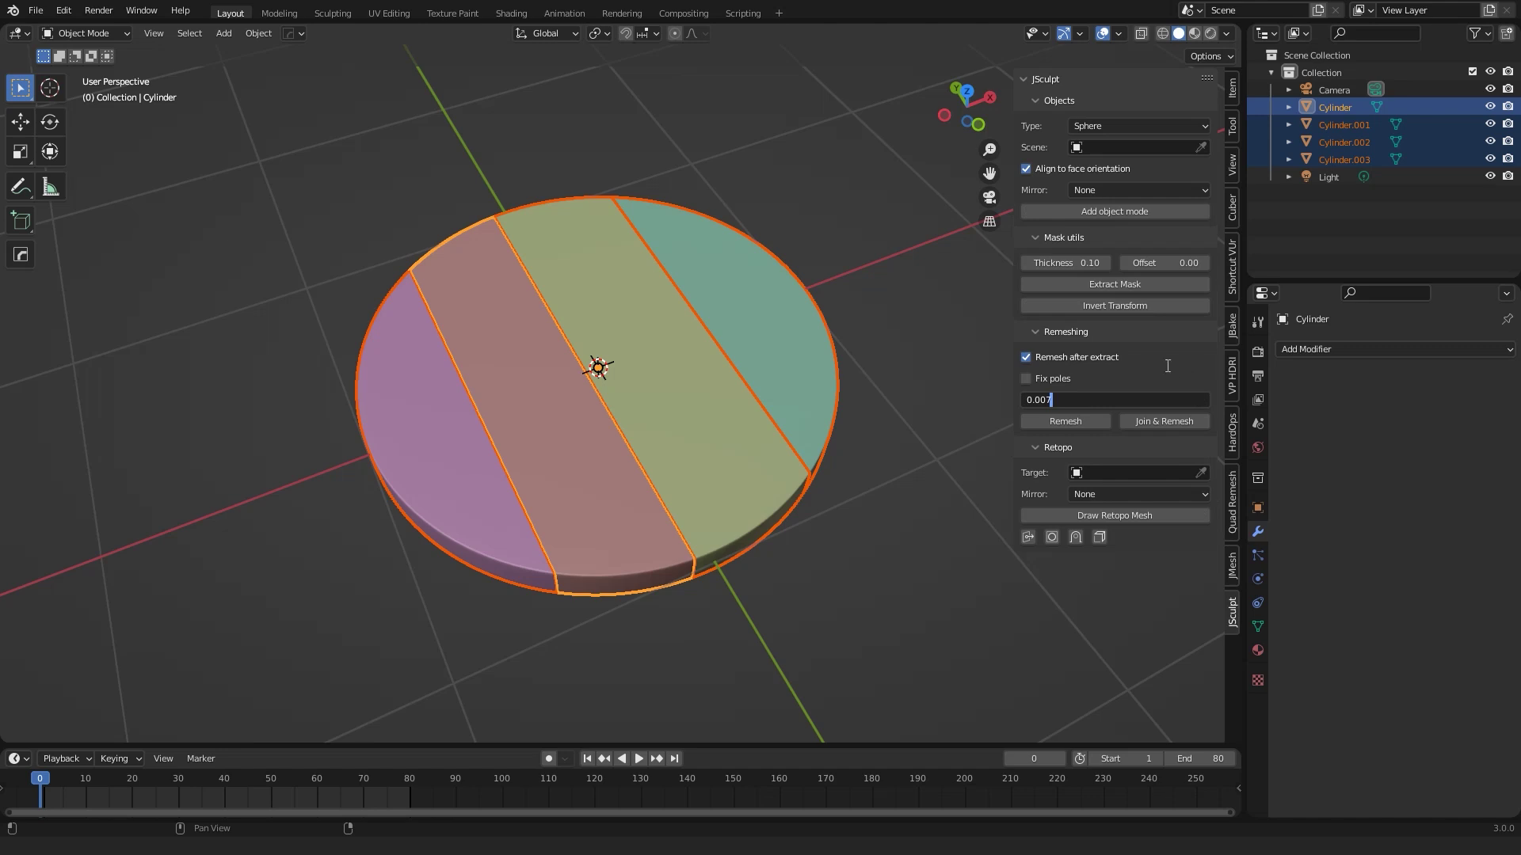
key(Return)
click(1087, 418)
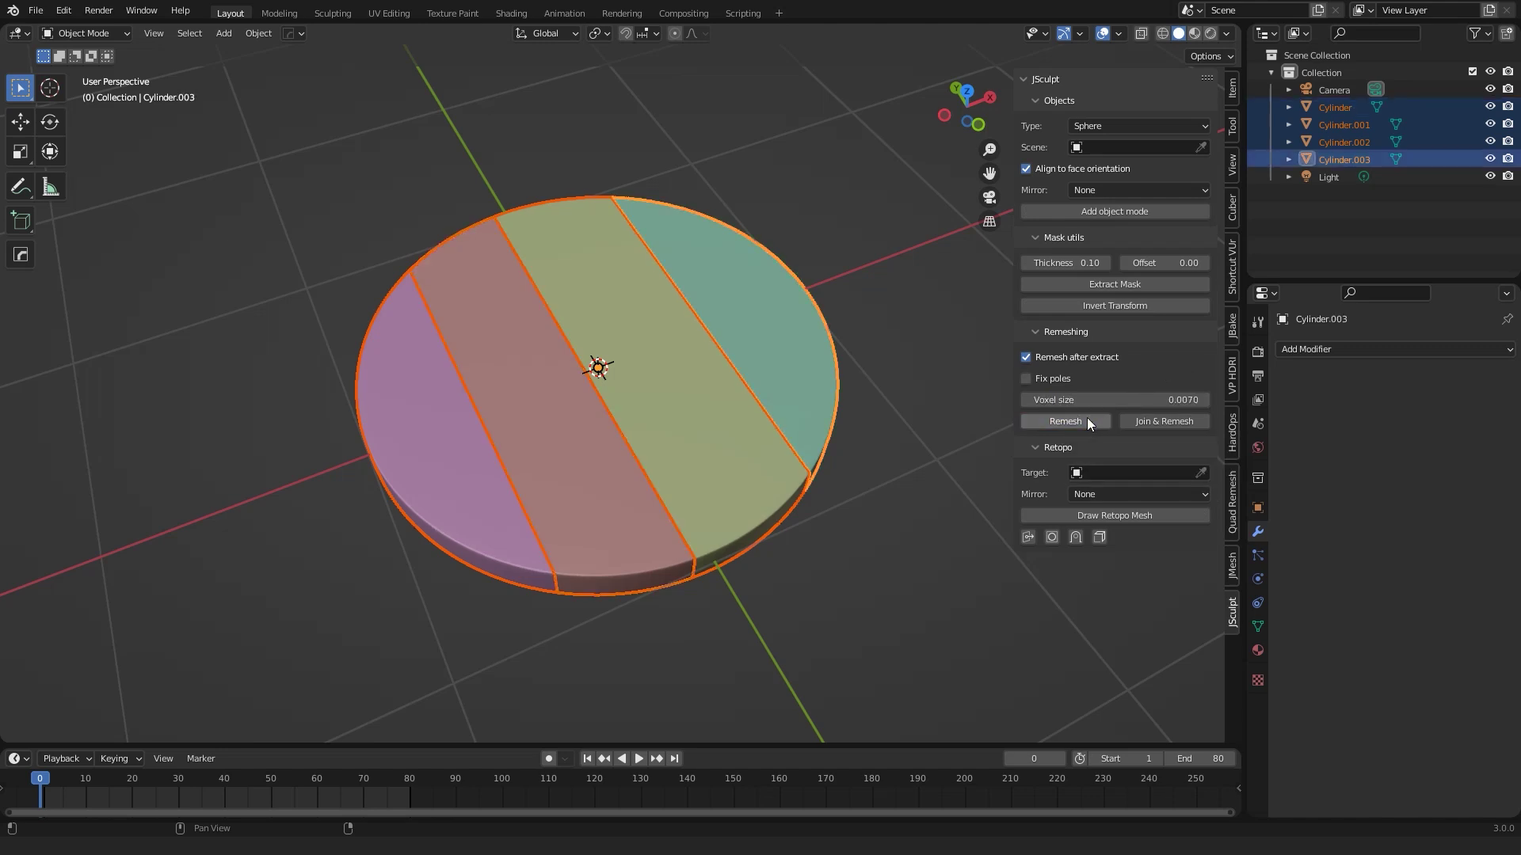
Examine the remeshed topology of the disc pieces one by one in Edit Mode.
click(509, 496)
key(Tab)
key(Tab)
click(561, 485)
key(Tab)
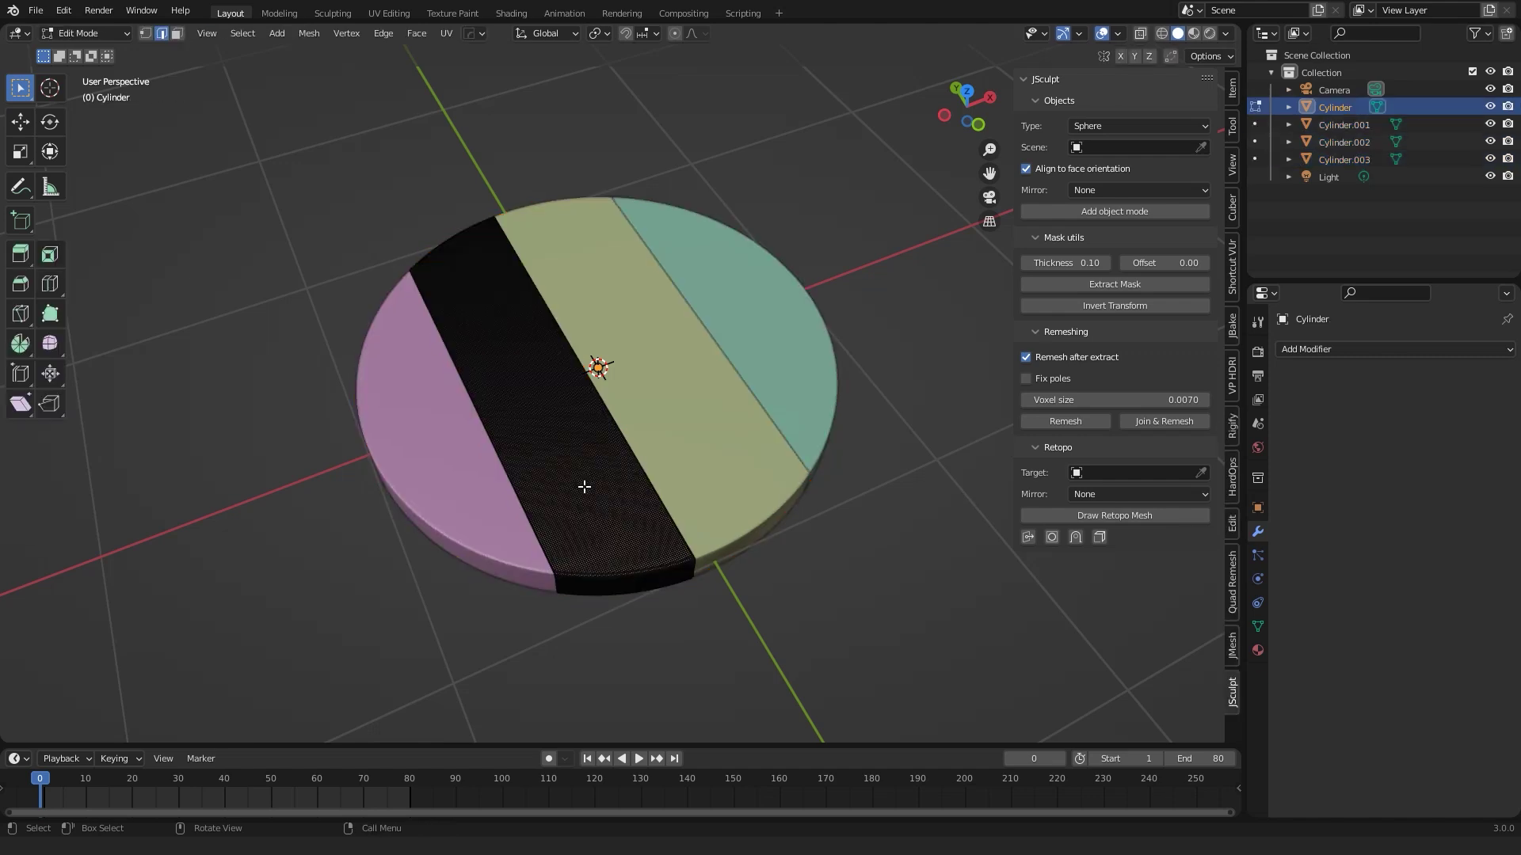
key(Tab)
click(699, 453)
key(Tab)
key(Tab)
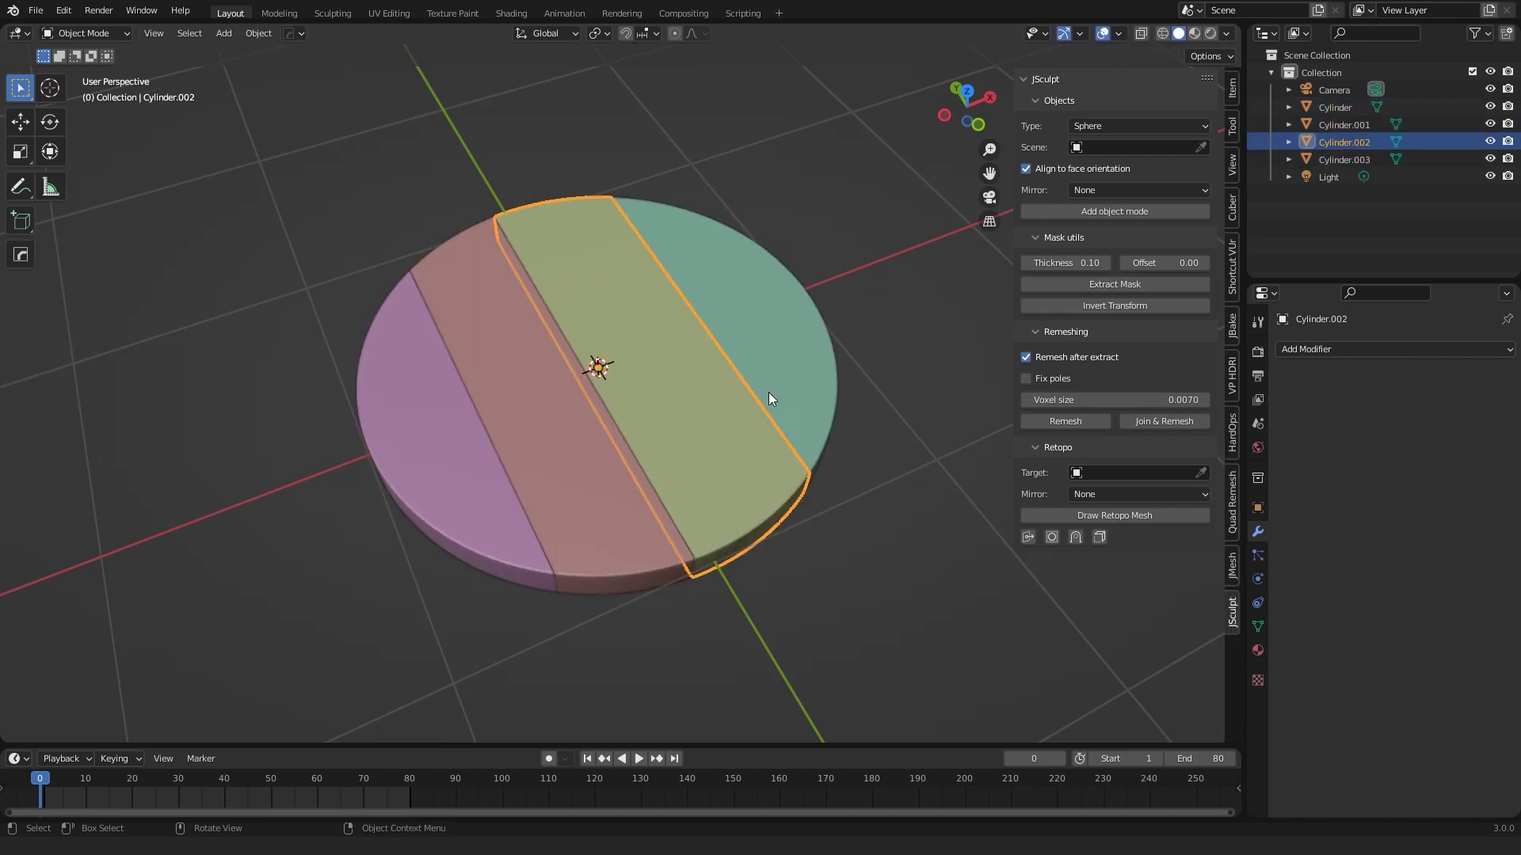
click(768, 392)
key(Tab)
key(Tab)
click(865, 569)
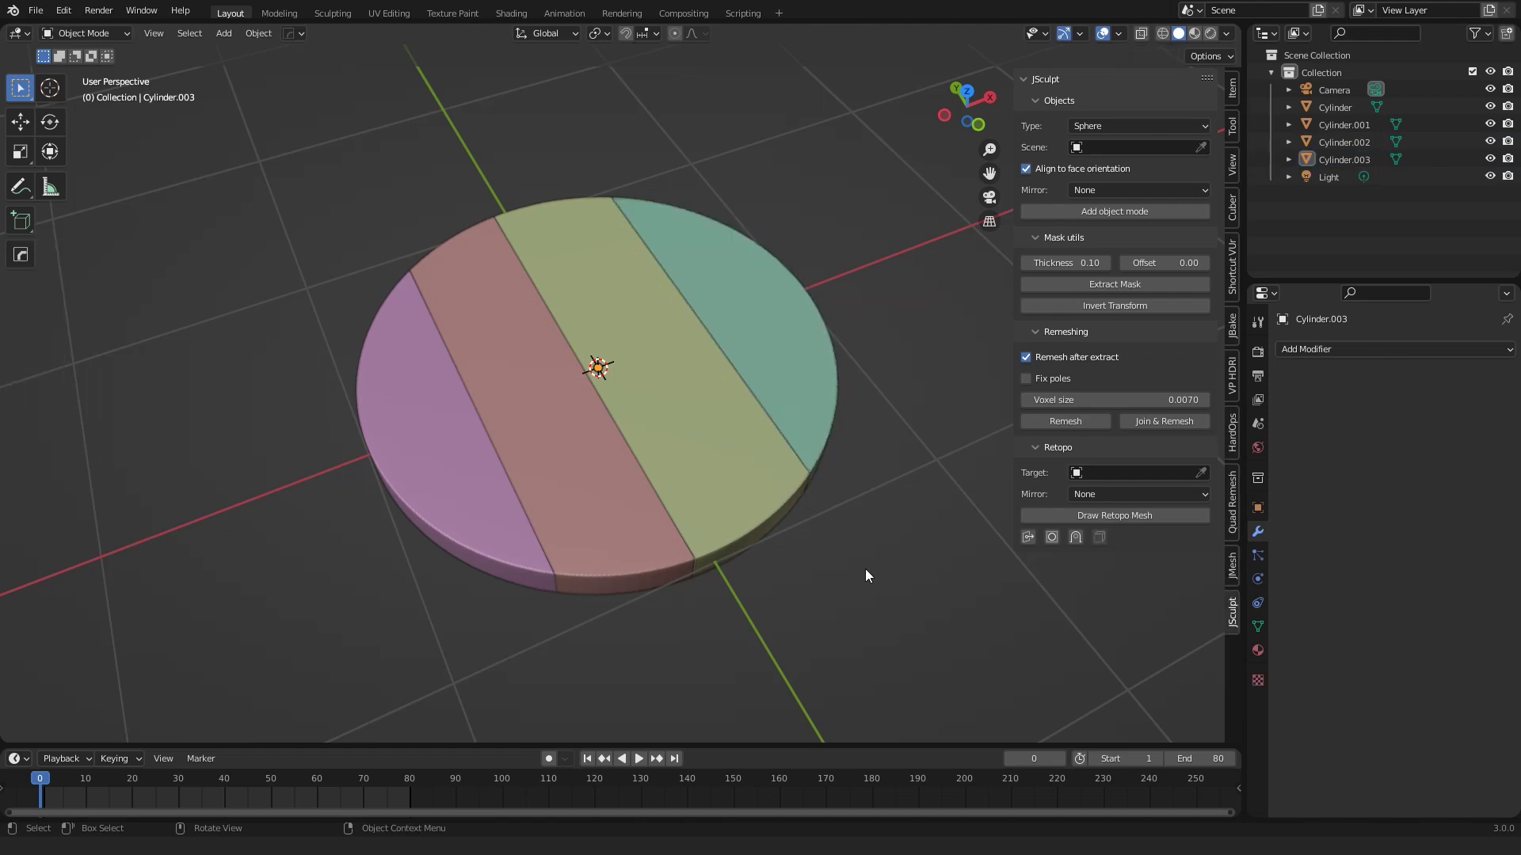
Save the file and enter Sculpt Mode for the remeshed pieces.
key(ctrl+s)
key(ctrl+Tab)
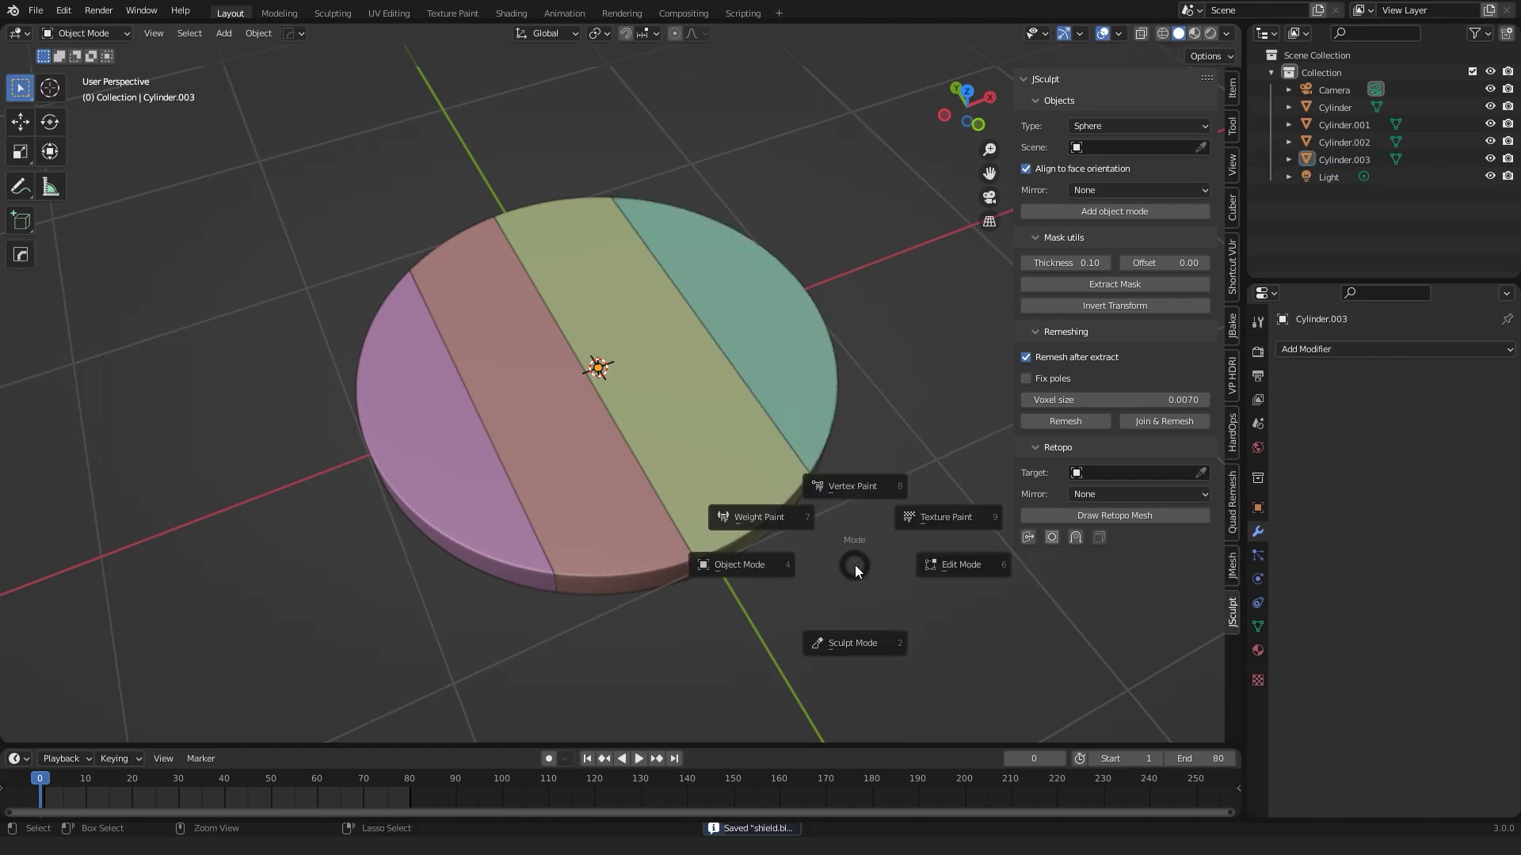
click(843, 651)
middle_drag(791, 577, 664, 541)
scroll(554, 432, up, 1)
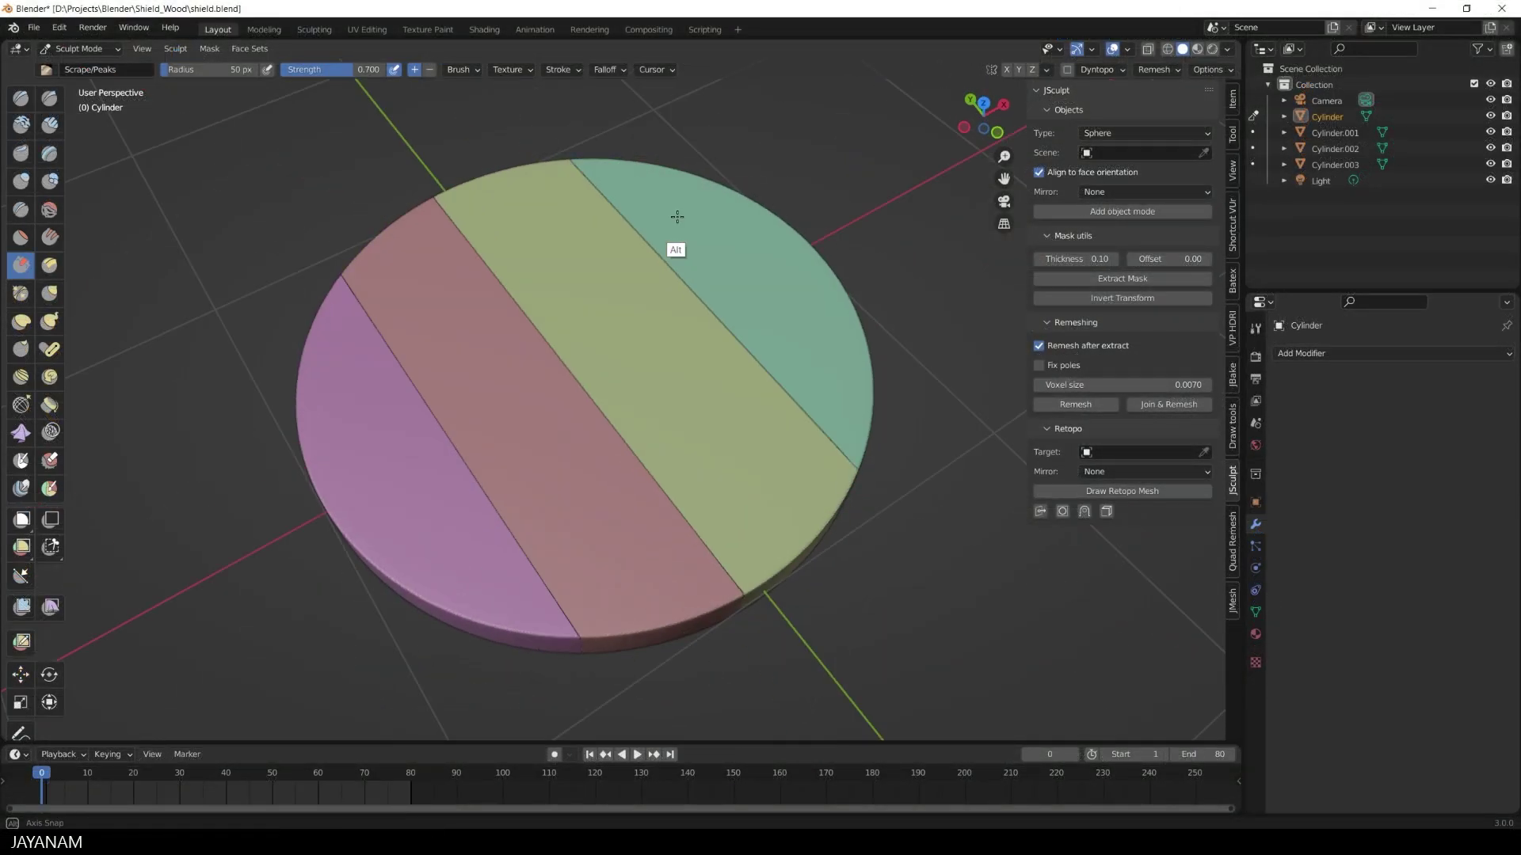
Chip the reddish strip's long edges and near end with the Scrape brush, raising its strength to 0.761.
drag(494, 504, 610, 637)
mouse_move(610, 638)
middle_down()
mouse_move(710, 526)
mouse_move(635, 468)
middle_up()
click(634, 468)
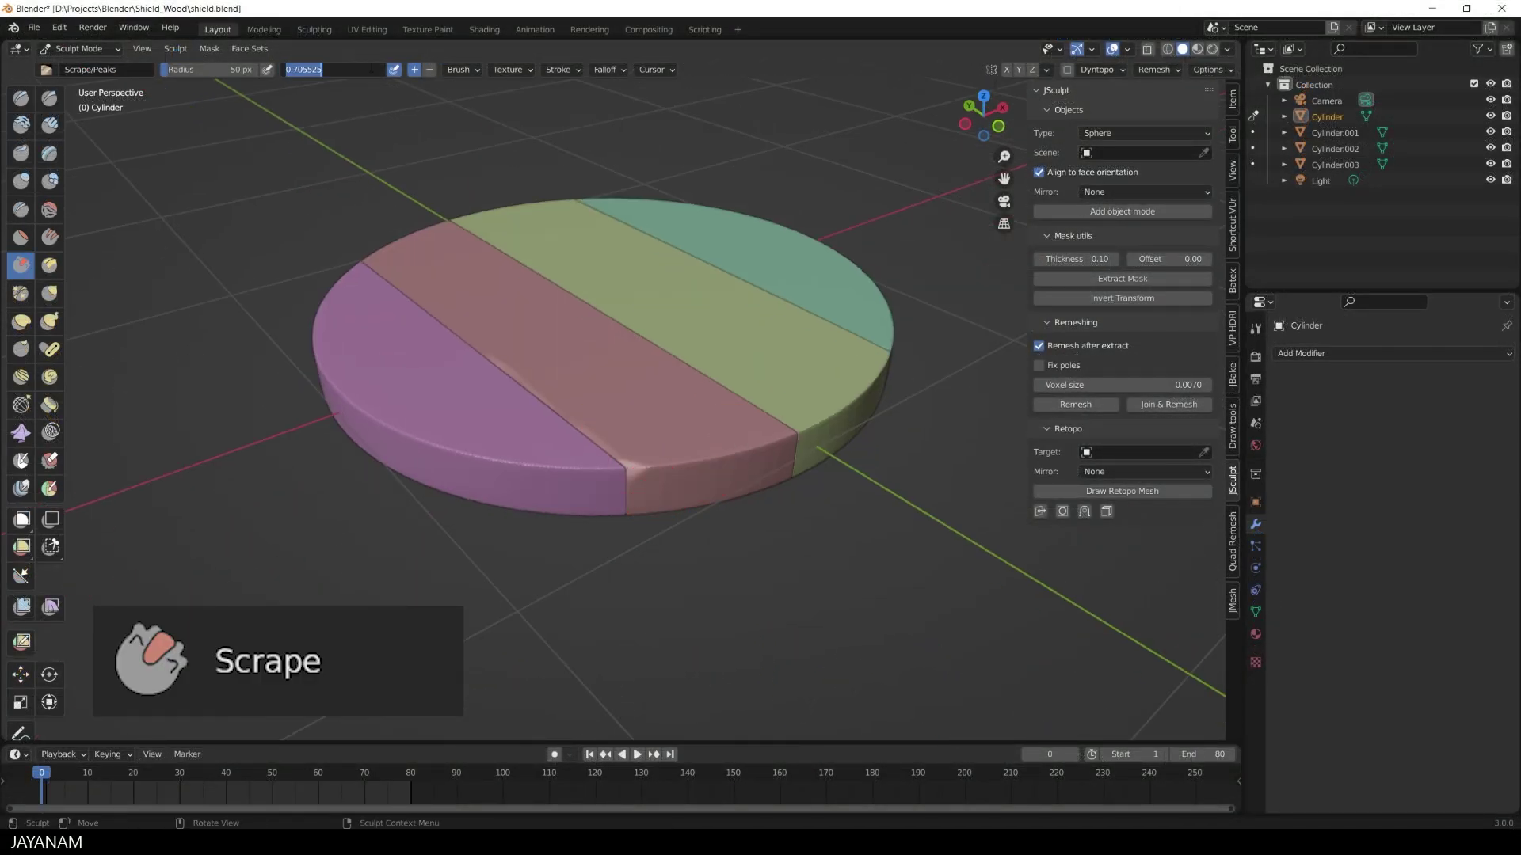
middle_drag(713, 432, 723, 464)
drag(640, 462, 772, 444)
middle_drag(793, 373, 637, 426)
mouse_move(638, 427)
mouse_down()
mouse_move(523, 552)
mouse_move(856, 172)
mouse_up()
middle_drag(856, 172, 721, 340)
middle_drag(800, 309, 756, 390)
middle_drag(761, 390, 744, 456)
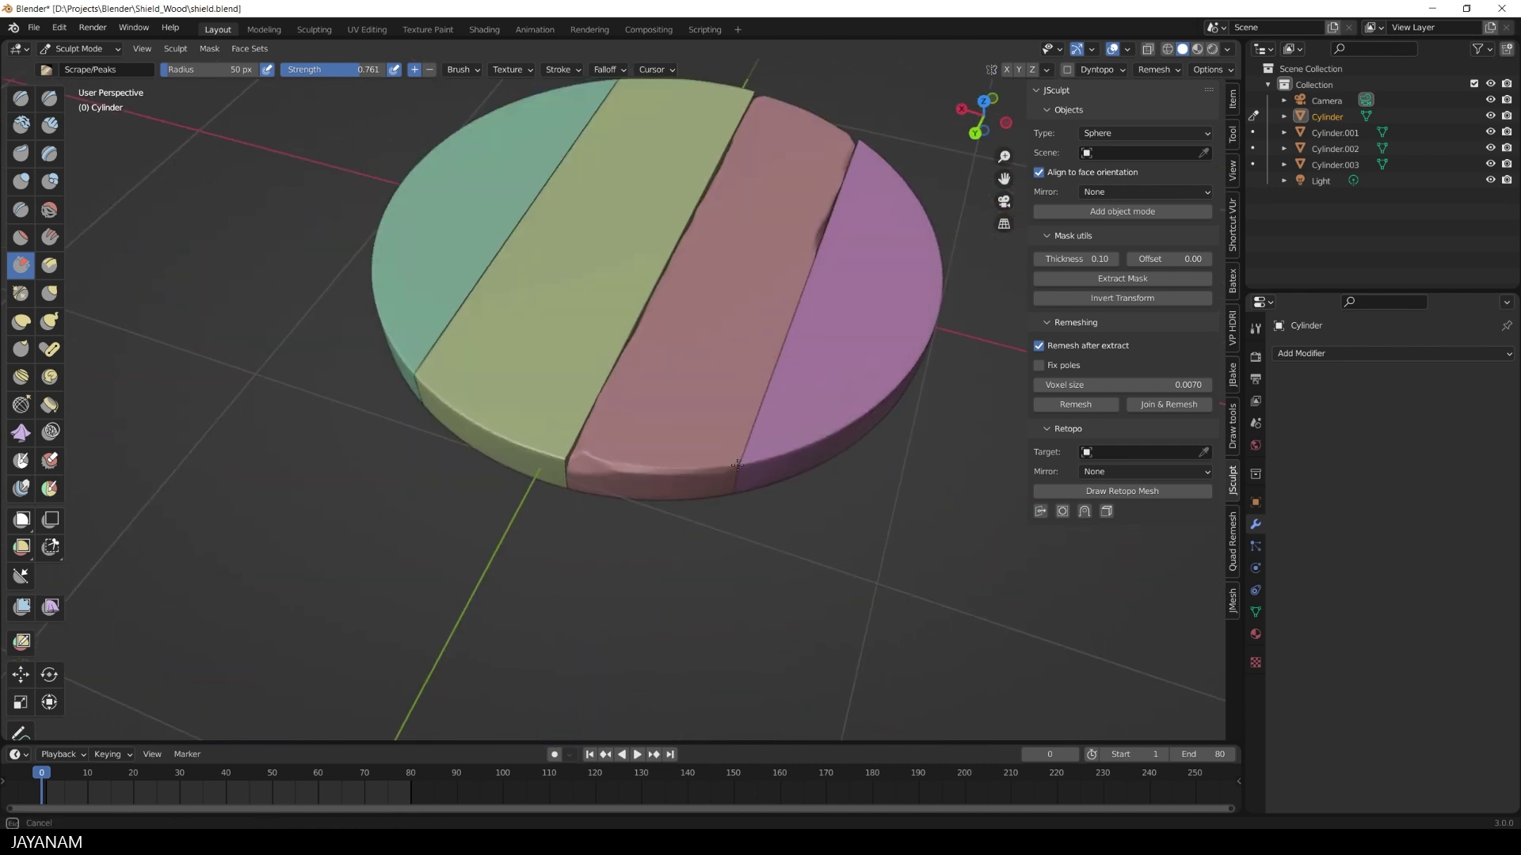
Scrape the rest of the reddish strip's edges beside the purple and yellow-green strips to roughen them.
drag(765, 405, 806, 286)
middle_drag(869, 269, 570, 349)
shift+middle_drag(686, 302, 757, 99)
middle_drag(561, 266, 598, 273)
ctrl+middle_drag(768, 380, 756, 519)
middle_drag(803, 420, 711, 445)
Carve a notch into the reddish strip's edge beside the yellow-green strip using inverted Clay Strips at strength 0.854.
click(54, 125)
ctrl+middle_drag(725, 464, 732, 361)
drag(379, 69, 402, 69)
mouse_move(696, 441)
ctrl+middle_down()
mouse_move(618, 312)
mouse_move(629, 306)
mouse_move(713, 448)
ctrl+middle_up()
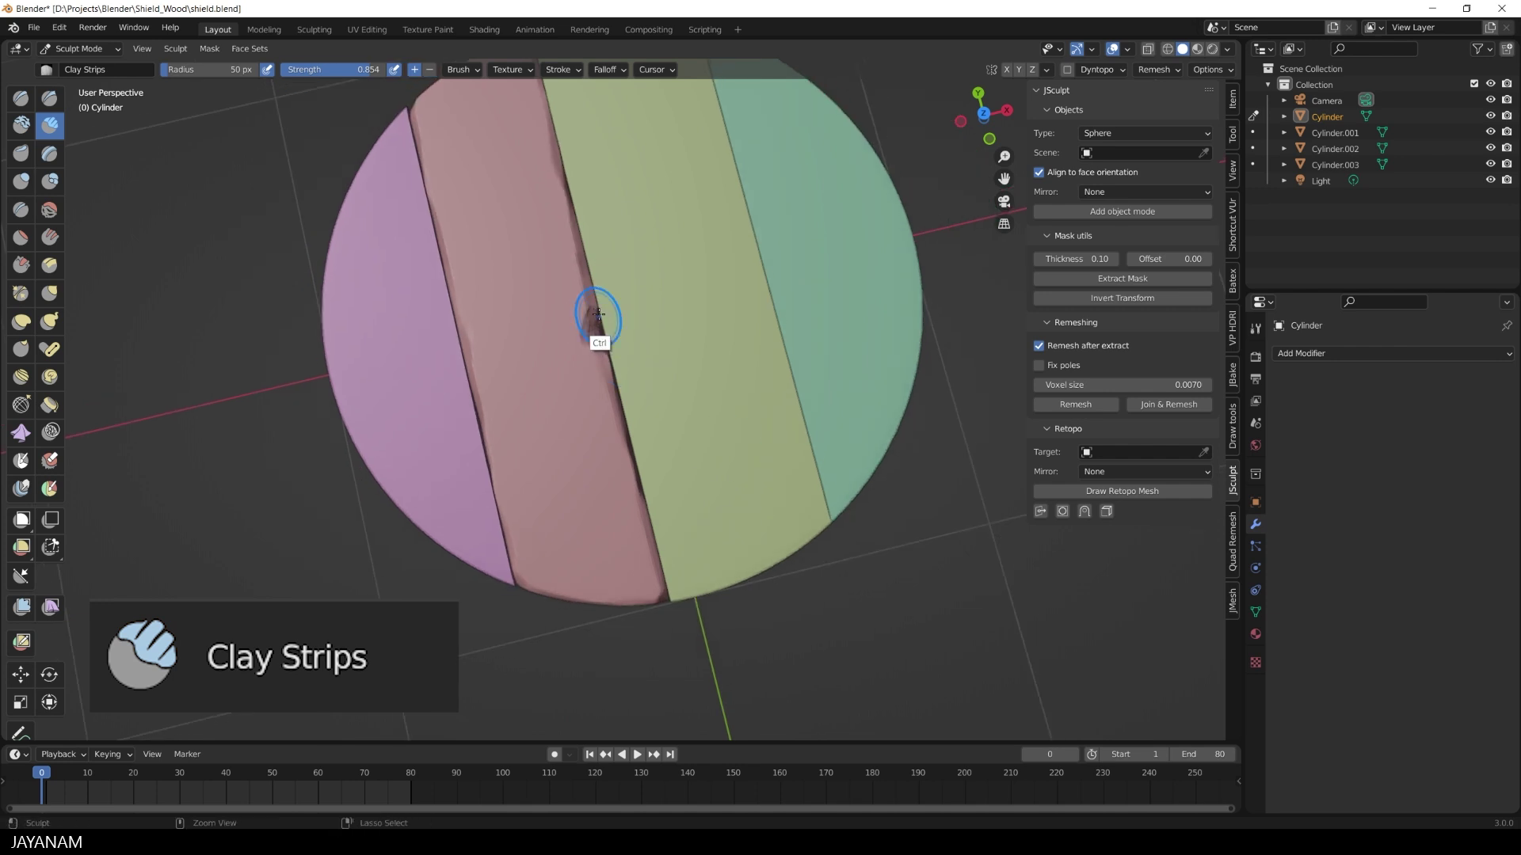
mouse_move(485, 464)
shift+middle_down()
mouse_move(660, 410)
mouse_move(720, 358)
mouse_move(707, 366)
shift+middle_up()
Carve long wood-grain grooves along the reddish strip's top face with the Draw Sharp brush.
click(49, 98)
drag(489, 147, 499, 185)
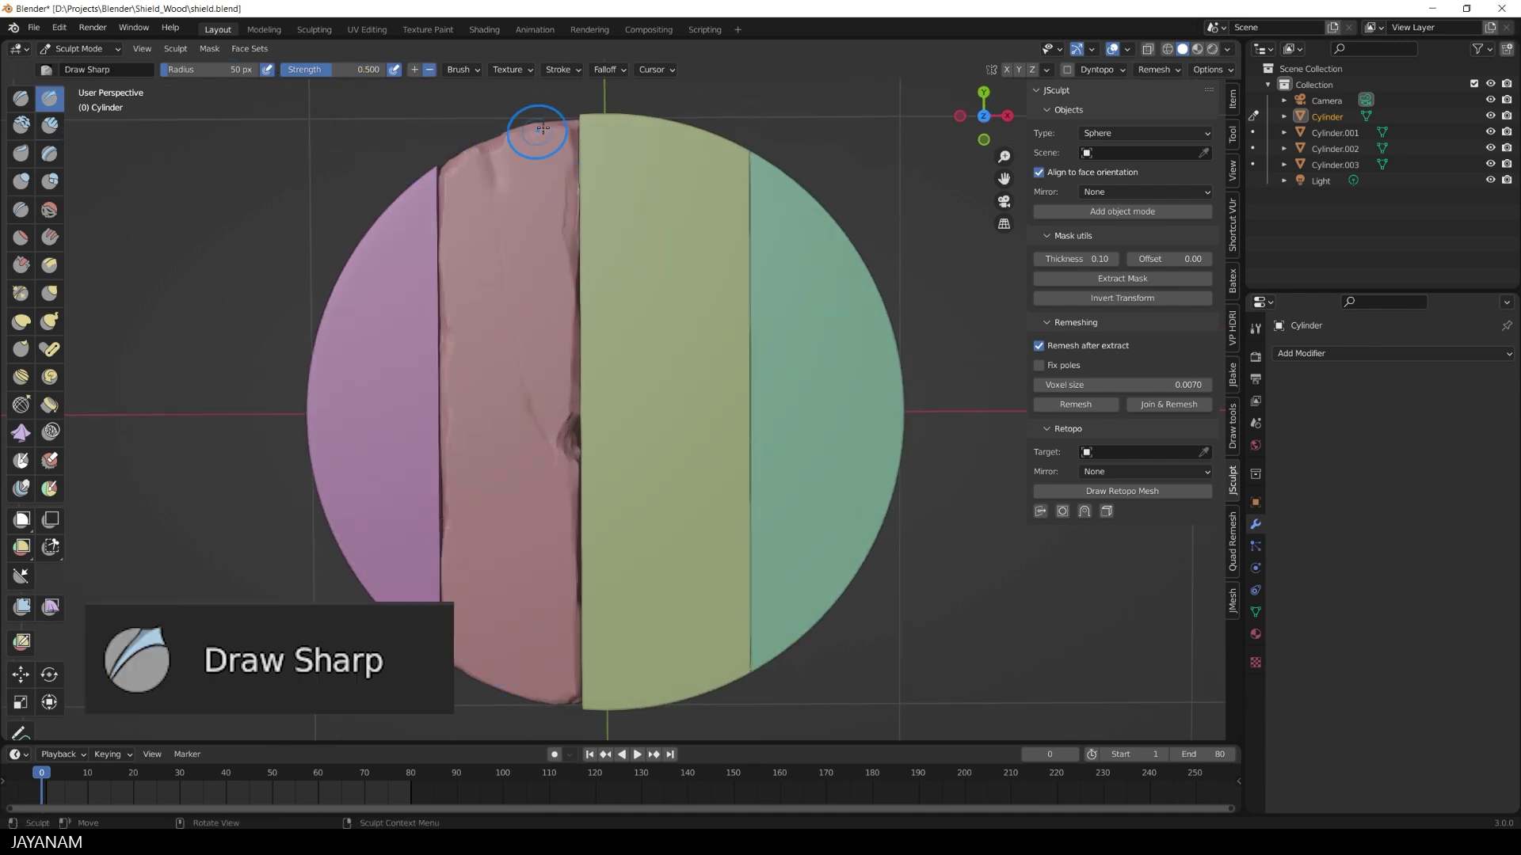
drag(513, 300, 509, 153)
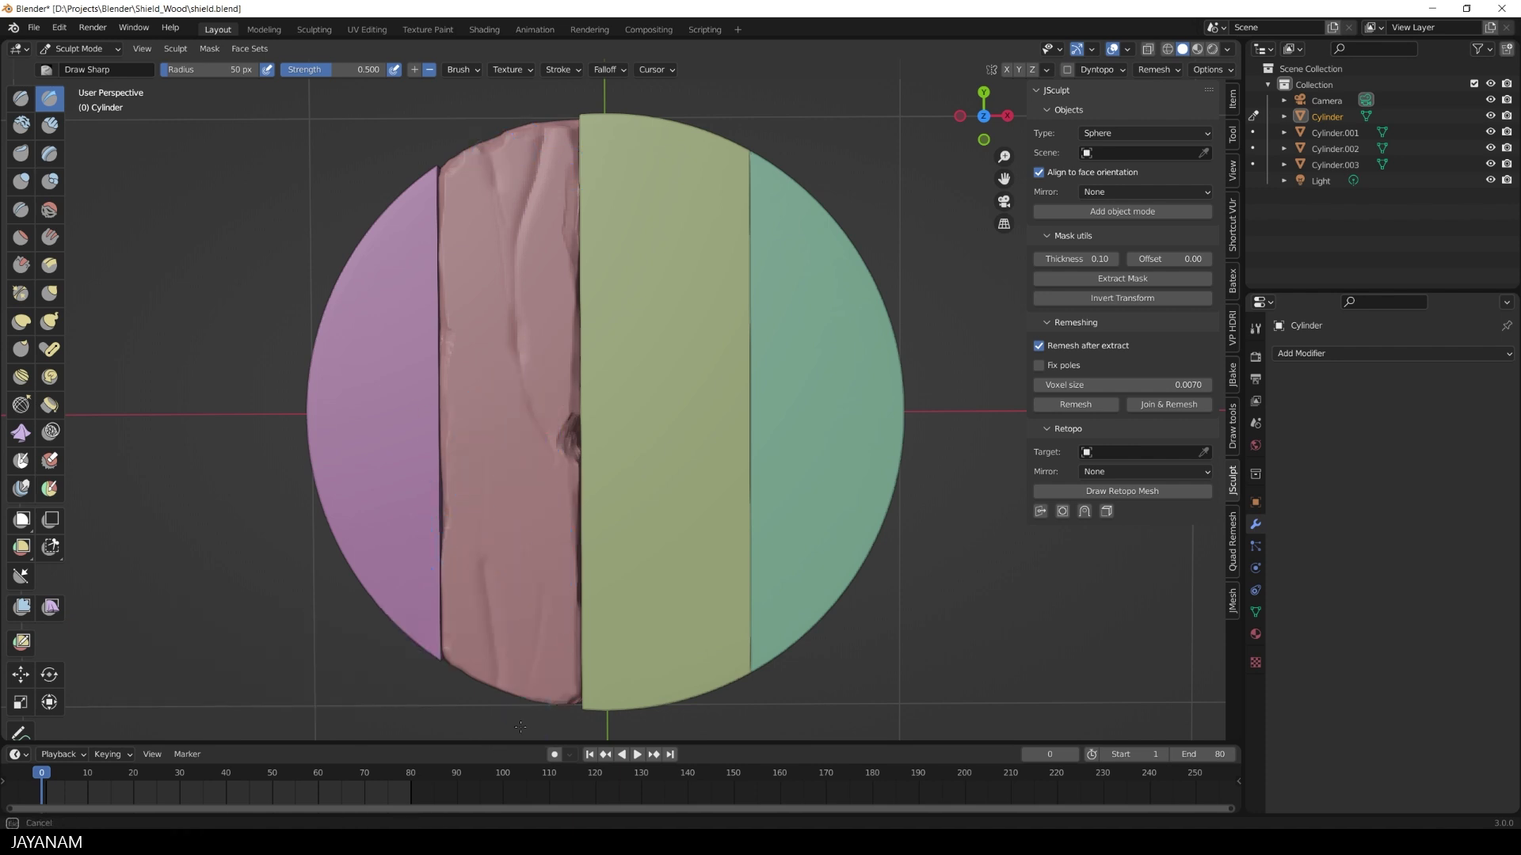
mouse_move(626, 469)
alt+mouse_down()
mouse_move(584, 484)
mouse_move(666, 539)
alt+mouse_up()
Roughen the rim end of the reddish strip with the Scrape brush.
click(22, 267)
mouse_move(429, 311)
middle_down()
mouse_move(554, 343)
mouse_move(526, 560)
middle_up()
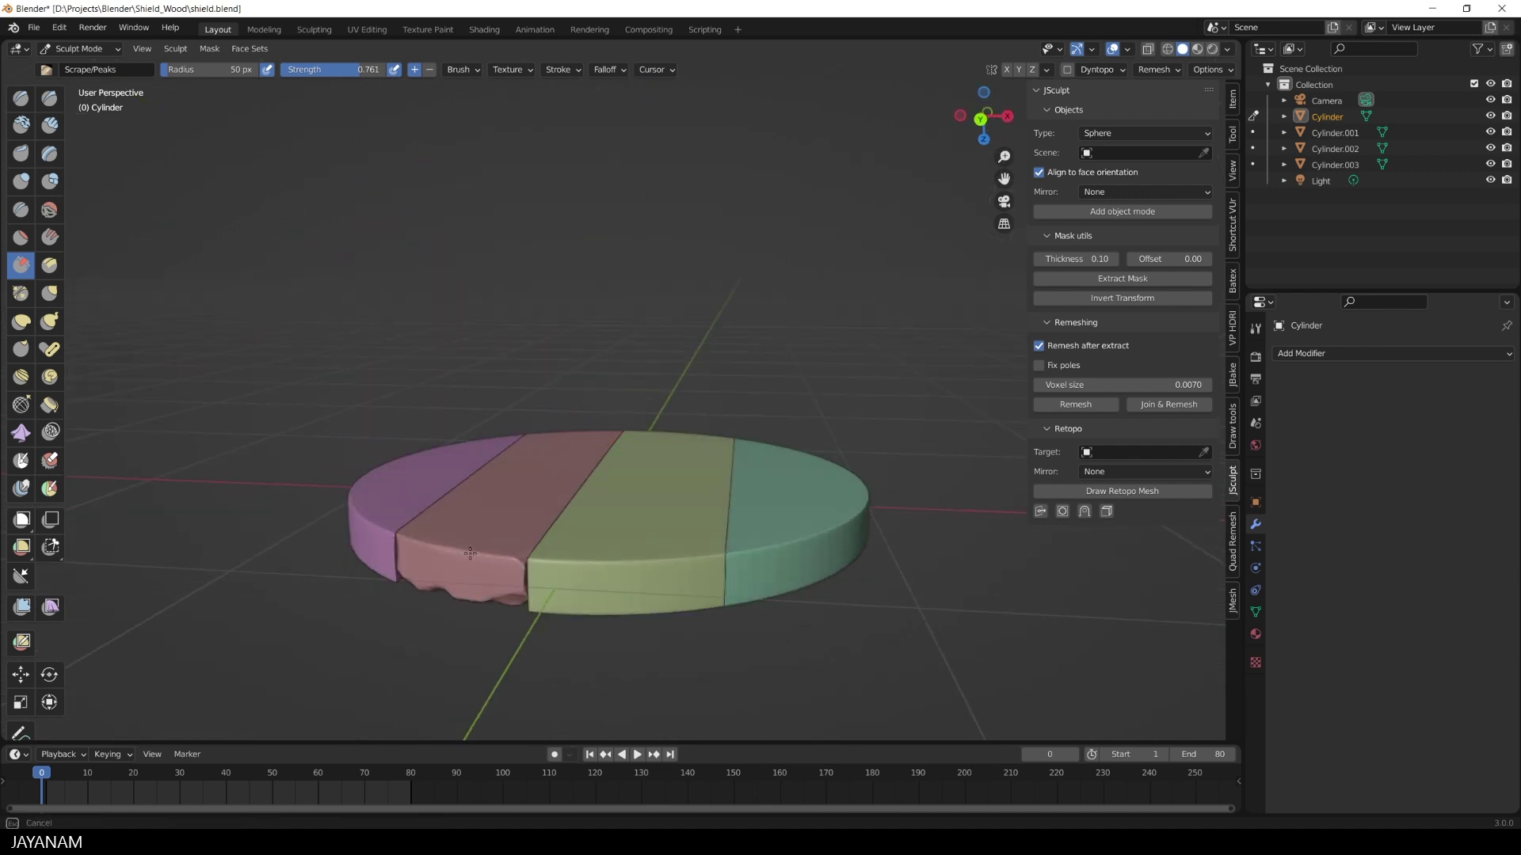
middle_drag(401, 531, 627, 296)
mouse_move(636, 395)
alt+mouse_down()
mouse_move(692, 384)
mouse_move(749, 324)
alt+mouse_up()
Cut small notches into the reddish strip's edges and rim corner with inverted Clay Strips.
click(52, 126)
ctrl+drag(507, 394, 510, 416)
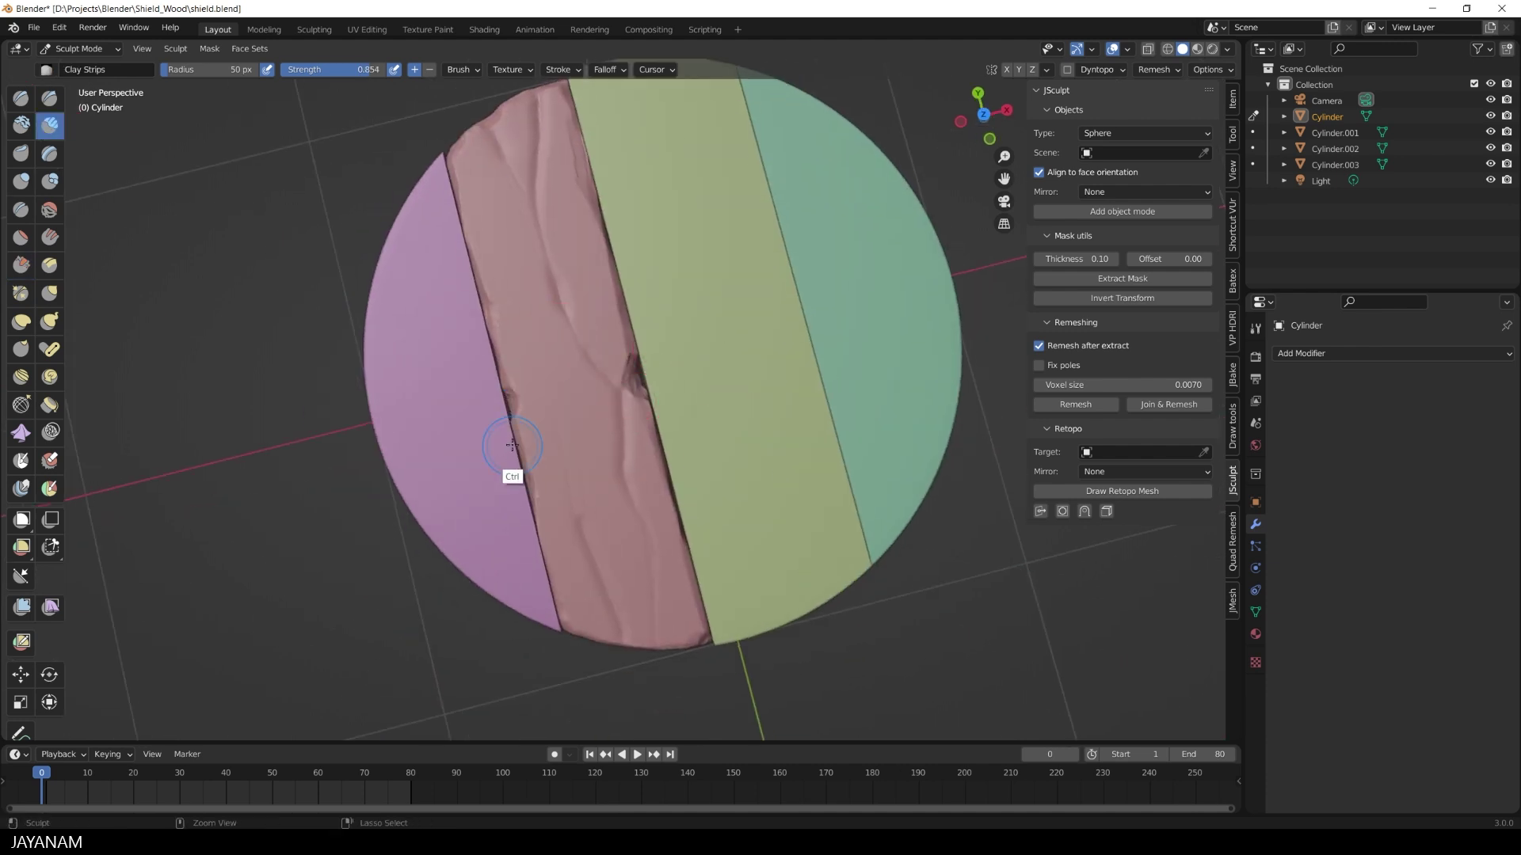
ctrl+drag(667, 643, 689, 645)
alt+drag(744, 596, 697, 502)
ctrl+drag(596, 274, 594, 316)
alt+drag(734, 373, 728, 392)
alt+middle_drag(728, 390, 489, 275)
Switch sculpting to the purple strip, notch its inner edge with Clay Strips and adjust its outline with Grab.
key(alt+q)
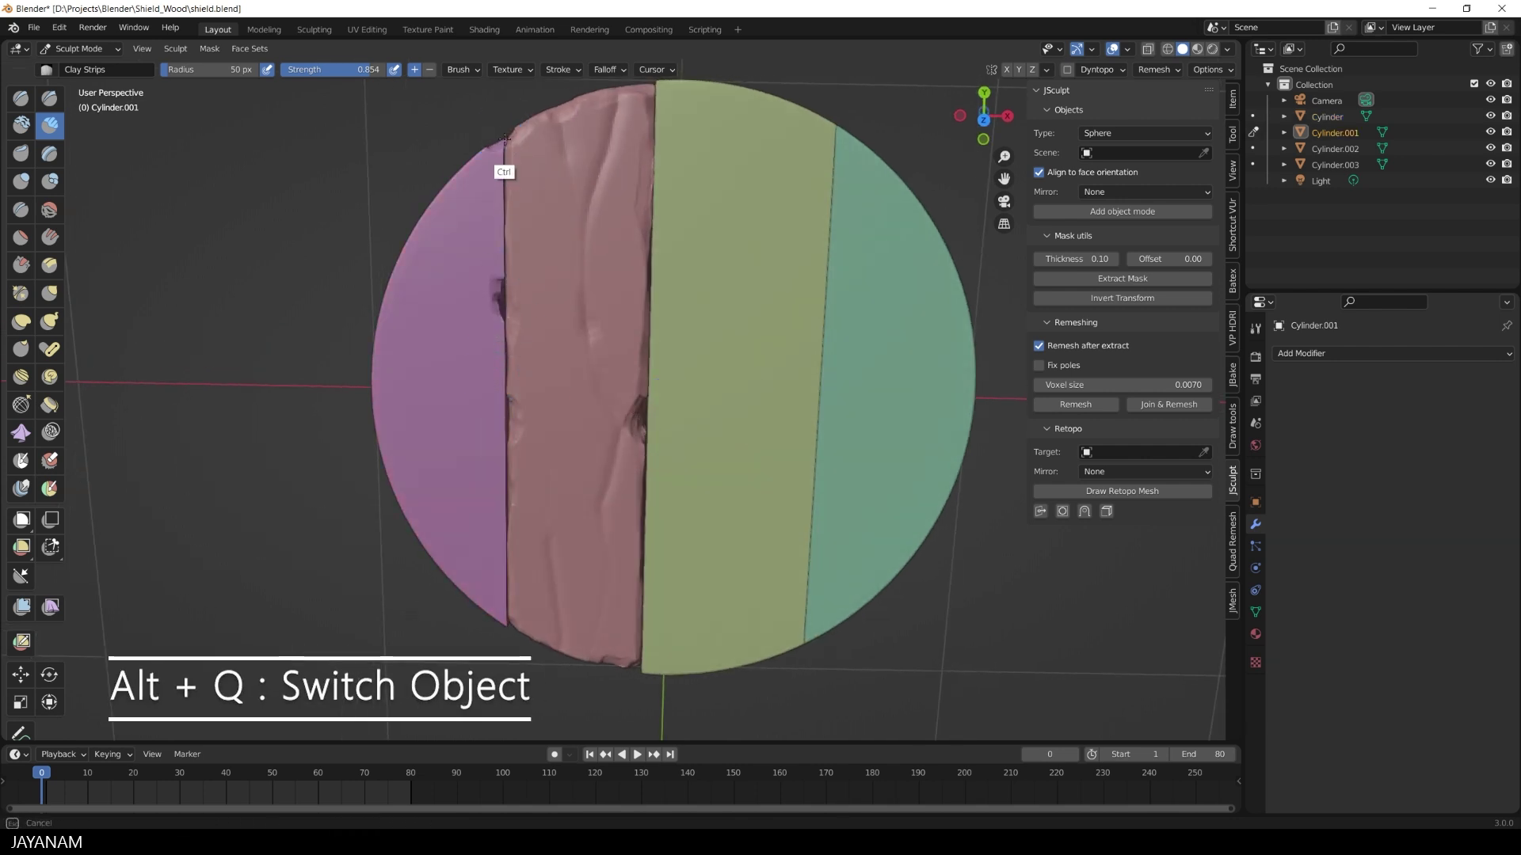
key(g)
drag(461, 183, 457, 179)
drag(377, 331, 382, 333)
Scrape the purple strip's straight edge and outer rim with the Scrape brush at an 87 px radius.
click(21, 265)
drag(504, 198, 505, 244)
alt+drag(536, 94, 749, 283)
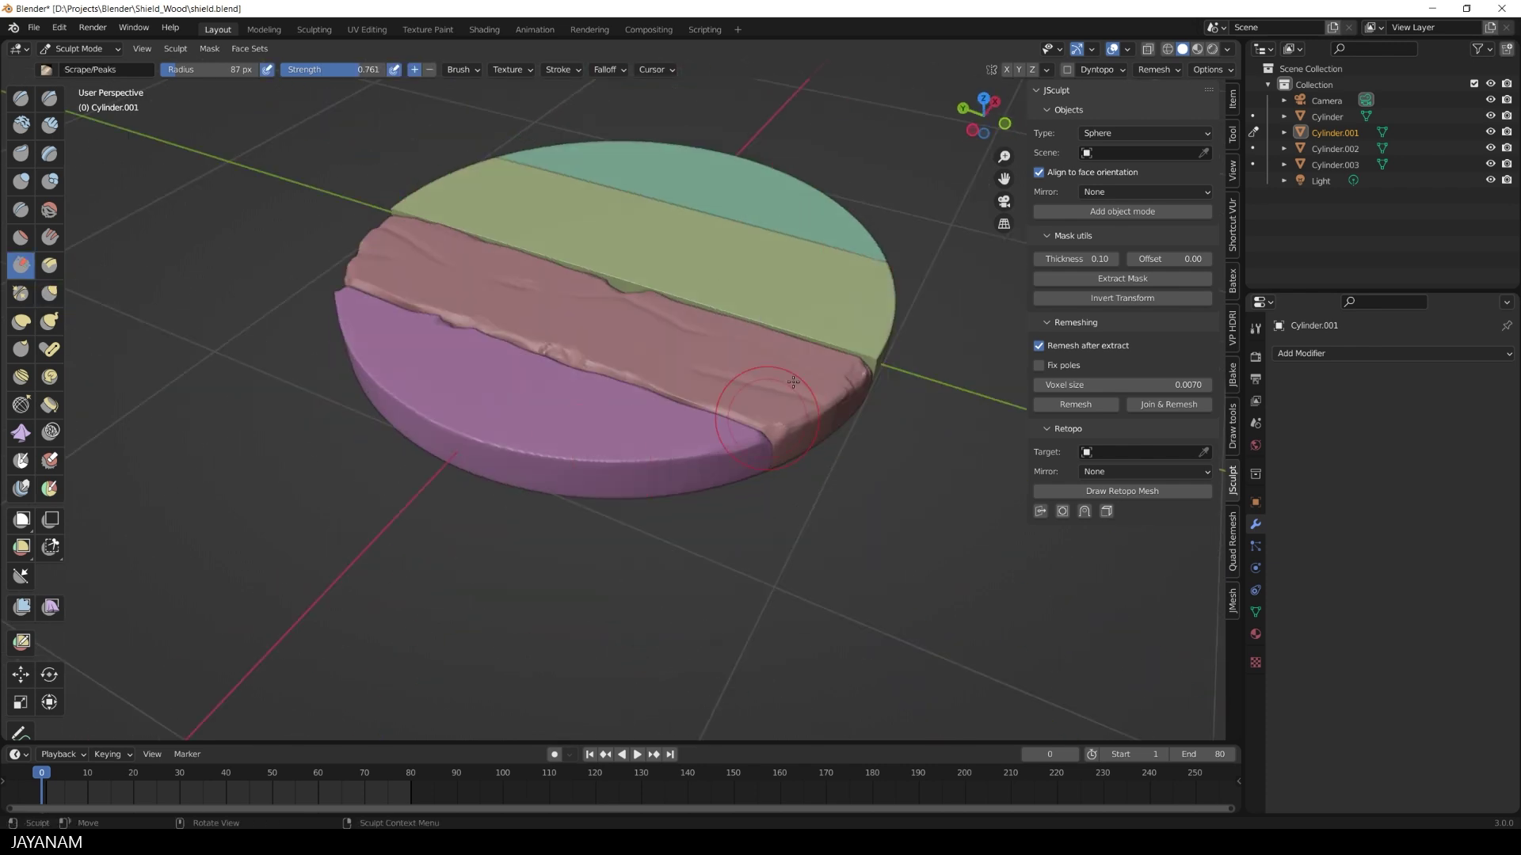
middle_drag(793, 381, 556, 460)
mouse_move(689, 457)
middle_down()
mouse_move(621, 486)
mouse_move(916, 411)
mouse_move(509, 316)
mouse_move(559, 494)
mouse_move(546, 420)
mouse_move(602, 333)
mouse_move(815, 254)
mouse_move(481, 209)
mouse_move(751, 433)
mouse_move(691, 432)
middle_up()
Carve wood-grain grooves into the purple strip's top face with the Draw Sharp brush.
click(49, 99)
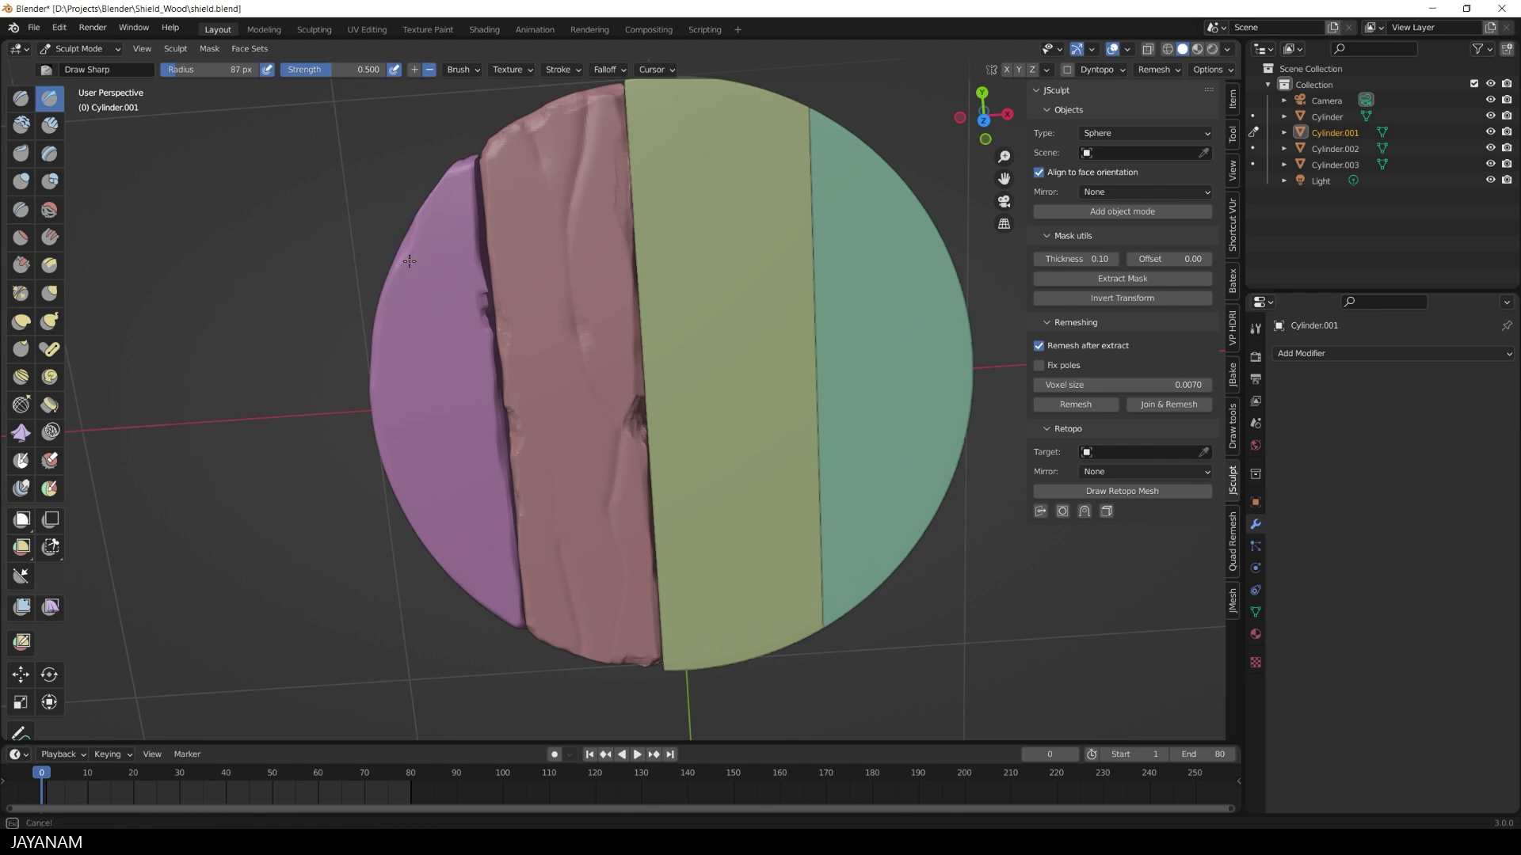
alt+drag(518, 357, 501, 337)
drag(473, 358, 470, 333)
key(p)
alt+drag(629, 445, 665, 448)
Reduce the brush radius to 42 px and carve chips along the purple strip's edges with inverted Clay Strips.
key(c)
drag(537, 435, 543, 407)
middle_drag(543, 407, 521, 556)
key(ctrl+z)
key(f)
click(532, 409)
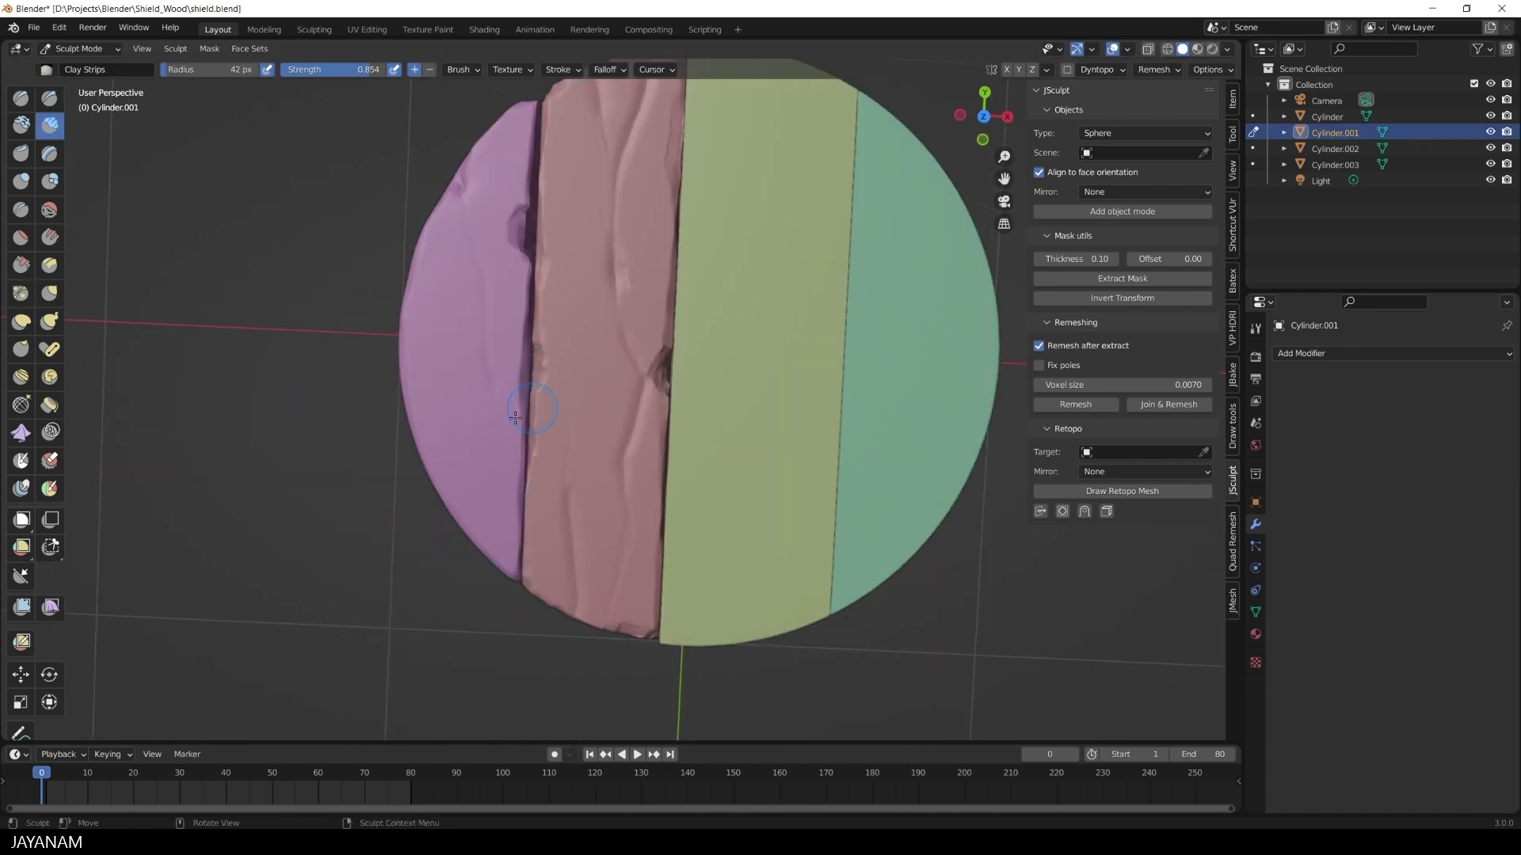
ctrl+drag(523, 565, 513, 124)
Add finer wood-grain grooves to the purple strip with Draw Sharp at a 42 px radius.
click(49, 98)
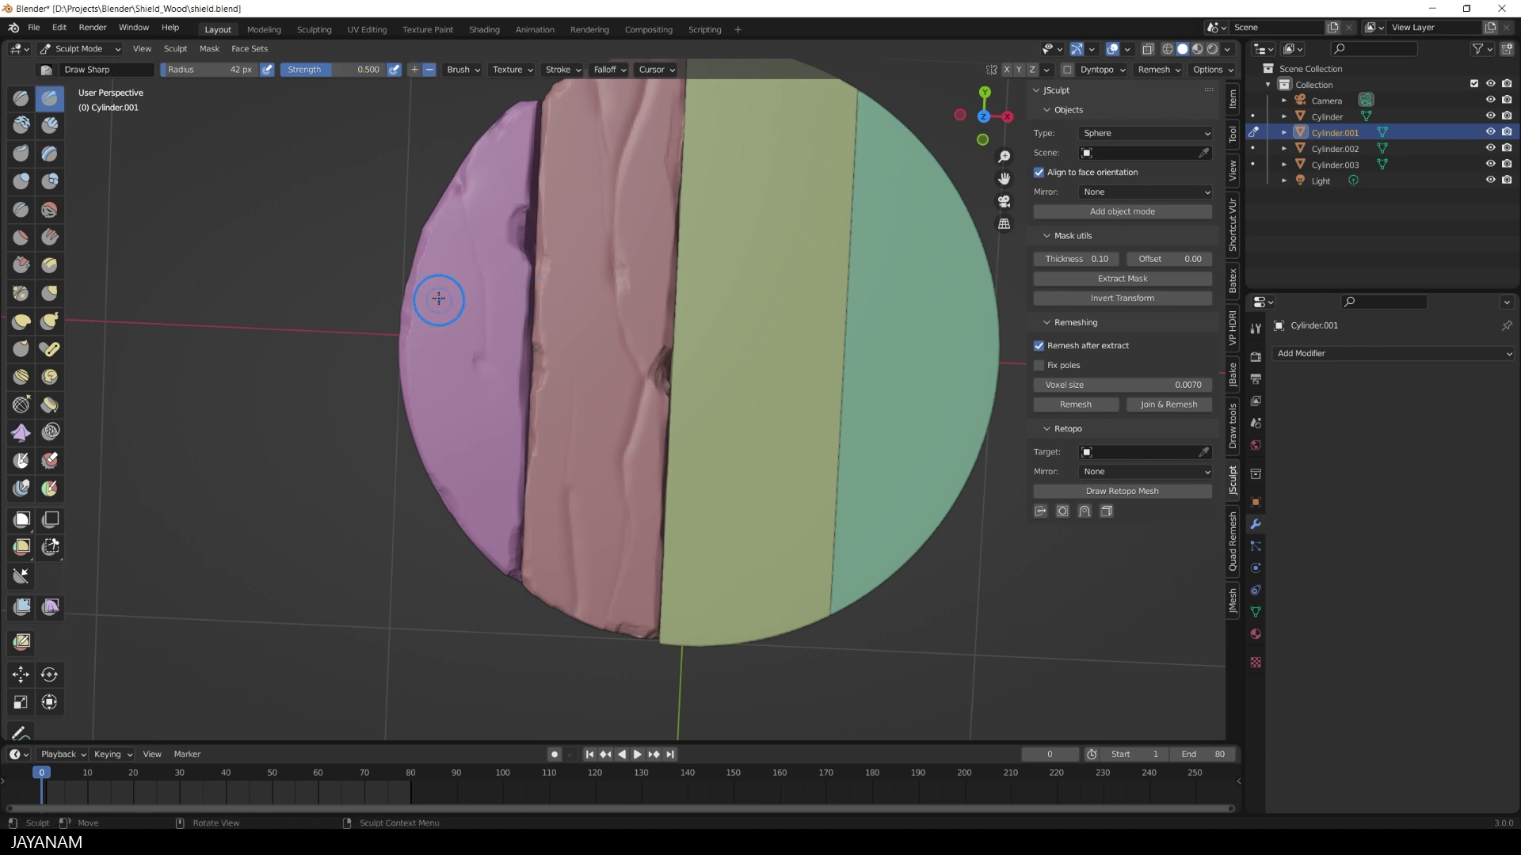
middle_drag(600, 496, 486, 515)
mouse_move(487, 418)
middle_down()
mouse_move(506, 418)
mouse_move(485, 417)
middle_up()
Switch sculpting to the yellow-green strip and roughen its long edges and ends with the Scrape brush.
click(20, 266)
mouse_move(750, 505)
middle_down()
mouse_move(780, 465)
mouse_move(798, 303)
middle_up()
key(alt+q)
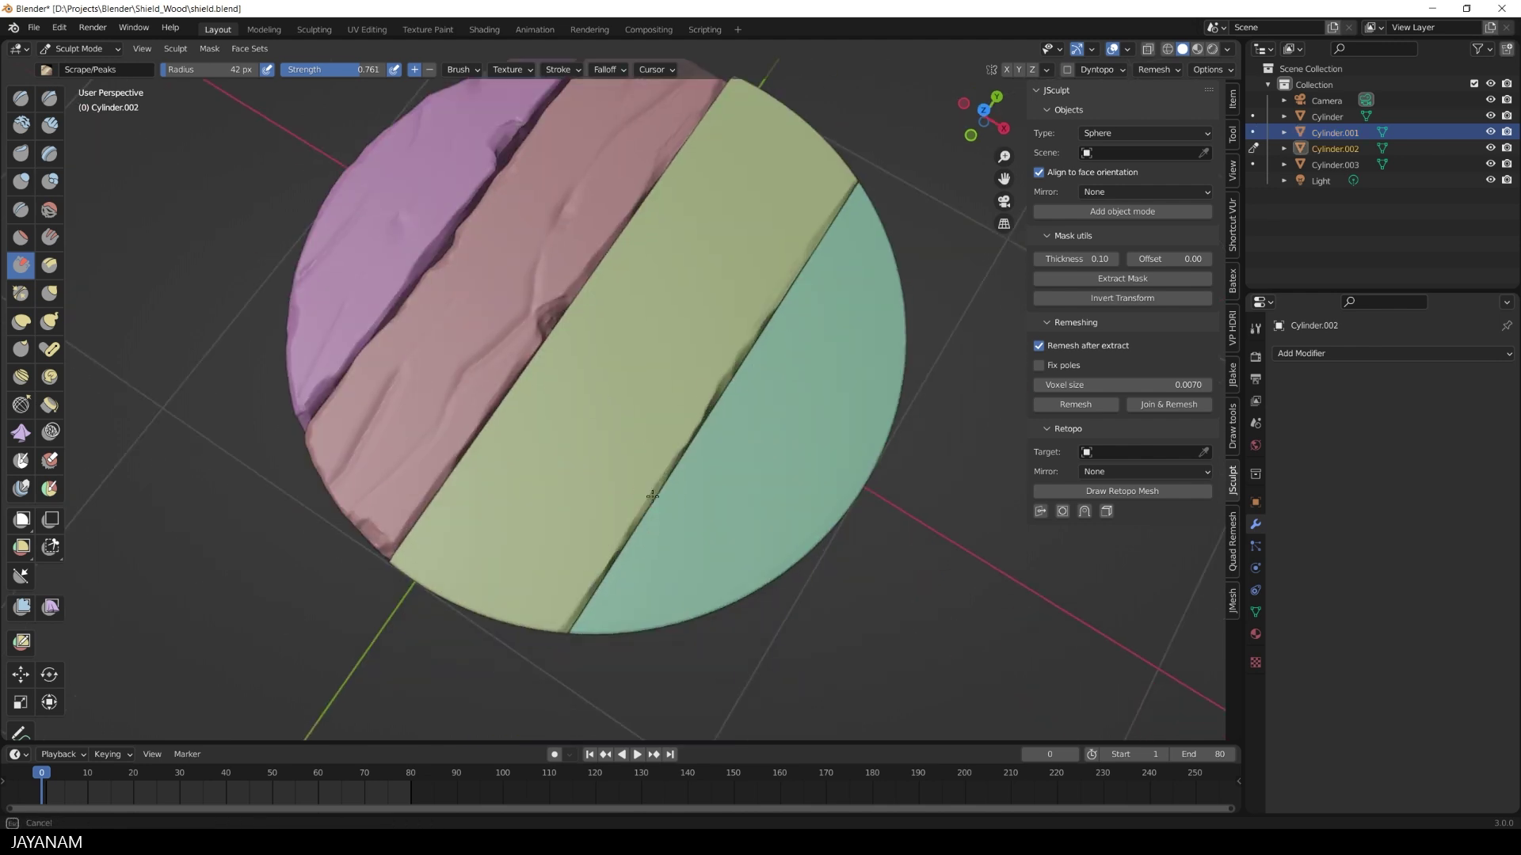
middle_drag(652, 496, 752, 309)
middle_drag(591, 356, 425, 476)
mouse_move(610, 345)
middle_down()
mouse_move(713, 317)
mouse_move(669, 459)
mouse_move(838, 428)
mouse_move(781, 287)
mouse_move(785, 254)
mouse_move(678, 468)
mouse_move(698, 428)
mouse_move(743, 395)
middle_up()
Carve notches into both long edges of the yellow-green strip with inverted Clay Strips.
click(54, 130)
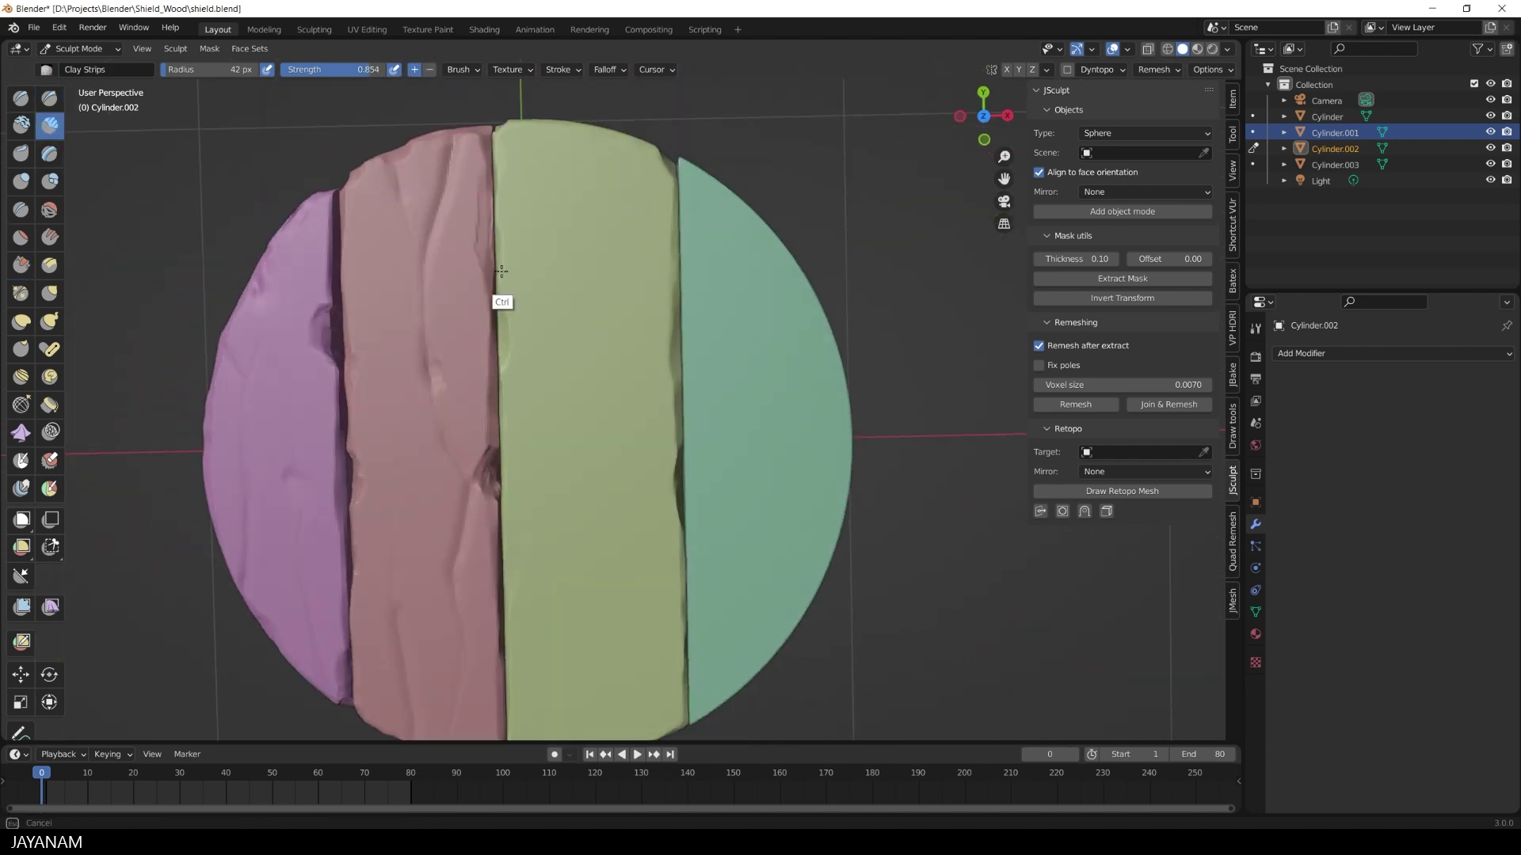
shift+middle_drag(498, 495, 558, 301)
key(shift+space)
click(807, 464)
ctrl+middle_drag(806, 464, 749, 444)
key(c)
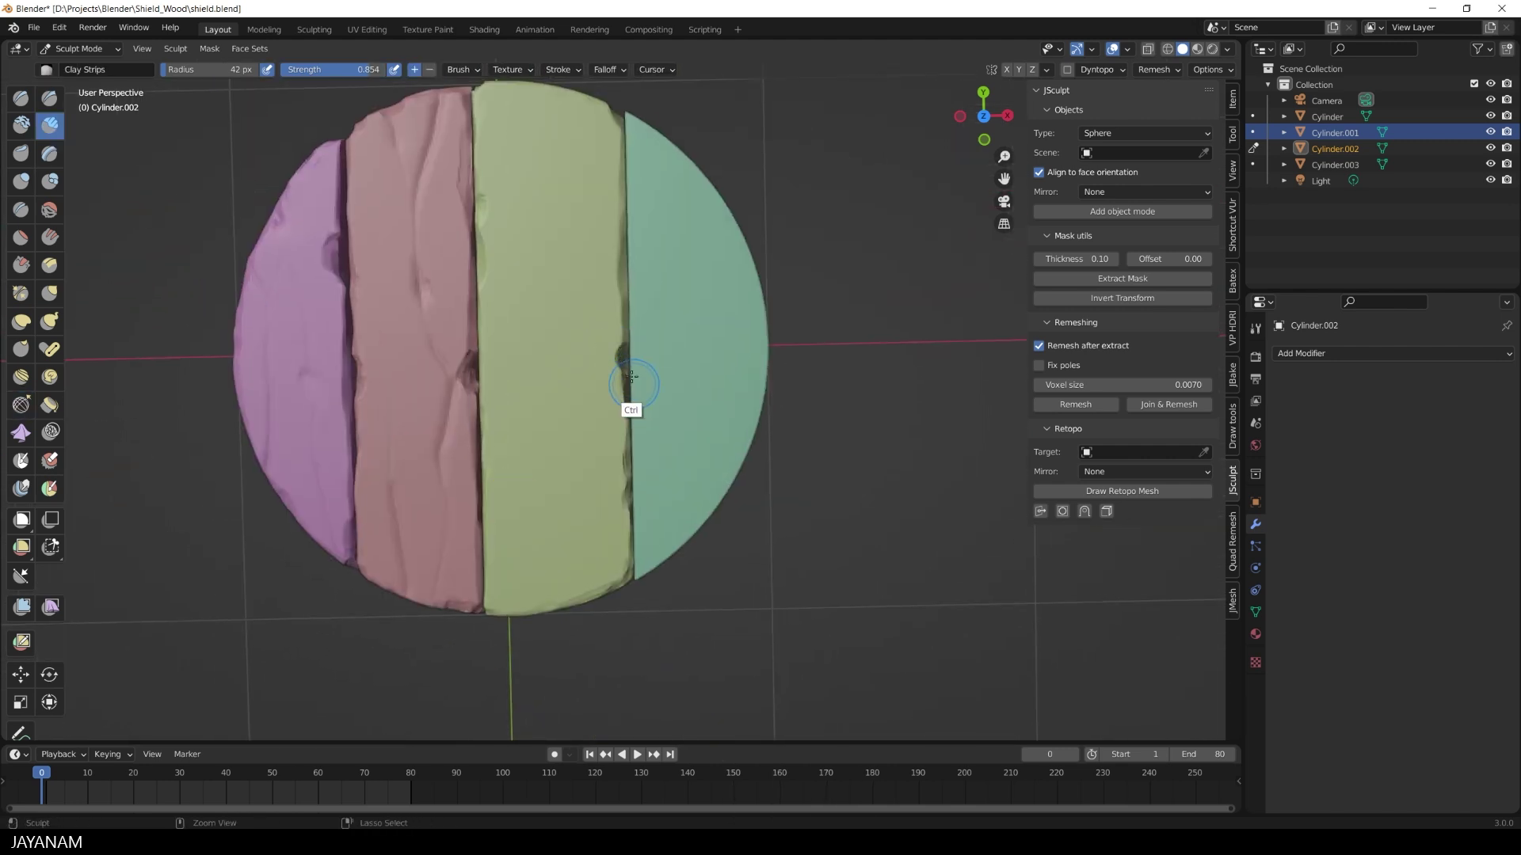
Carve wood-grain grooves into the yellow-green strip with Draw Sharp and chip its edges with Clay Strips.
click(50, 98)
drag(549, 241, 558, 99)
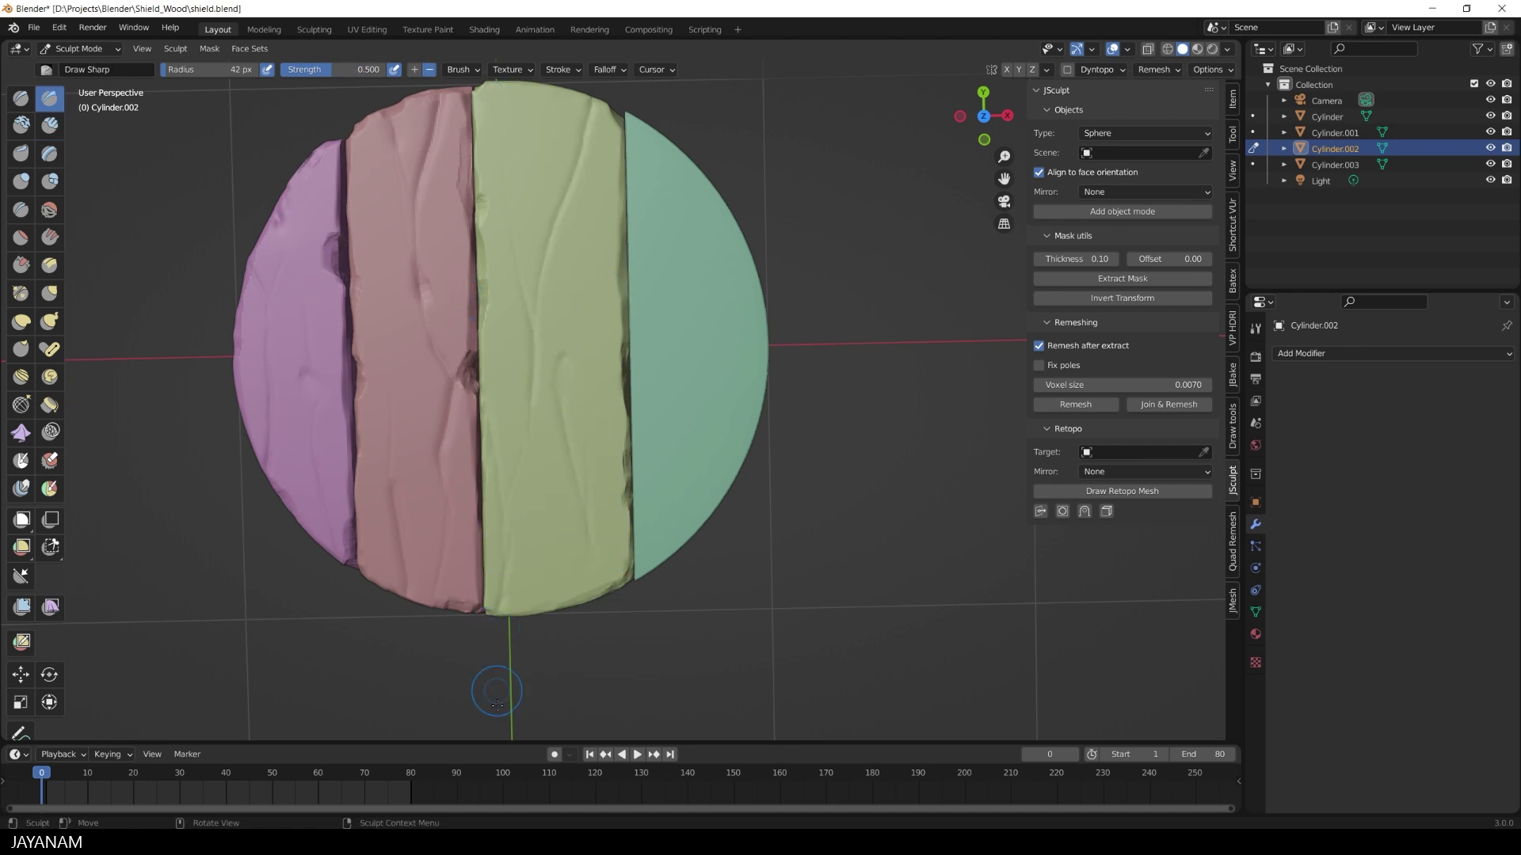
middle_drag(511, 540, 438, 573)
key(c)
middle_drag(673, 515, 691, 558)
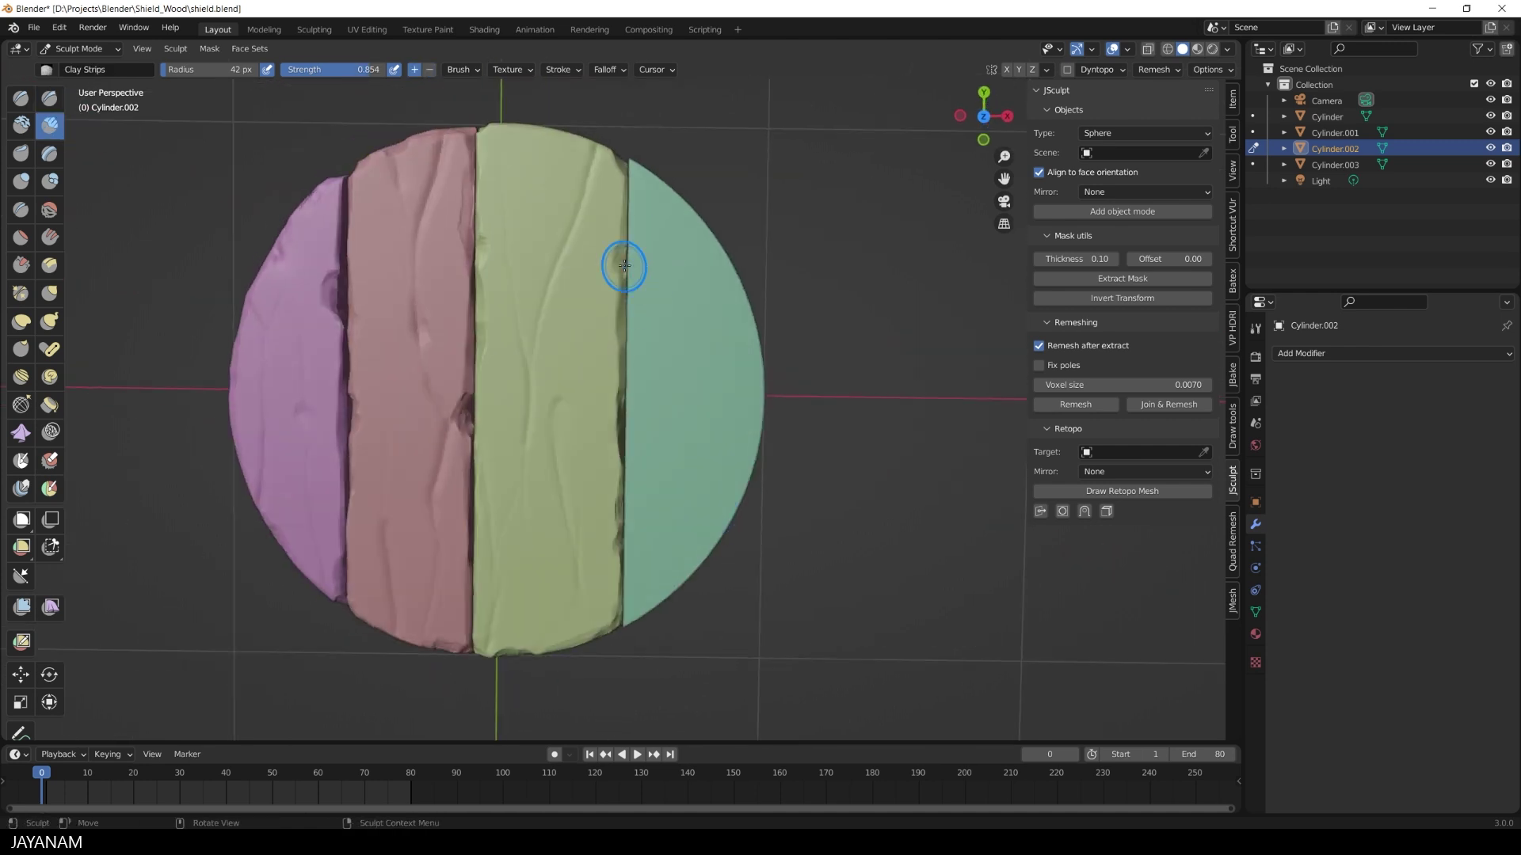
Switch sculpting to the teal strip and roughen its straight edge and curved rim with the Scrape brush.
key(alt+q)
middle_drag(719, 397, 725, 394)
key(shift+t)
middle_drag(713, 306, 716, 396)
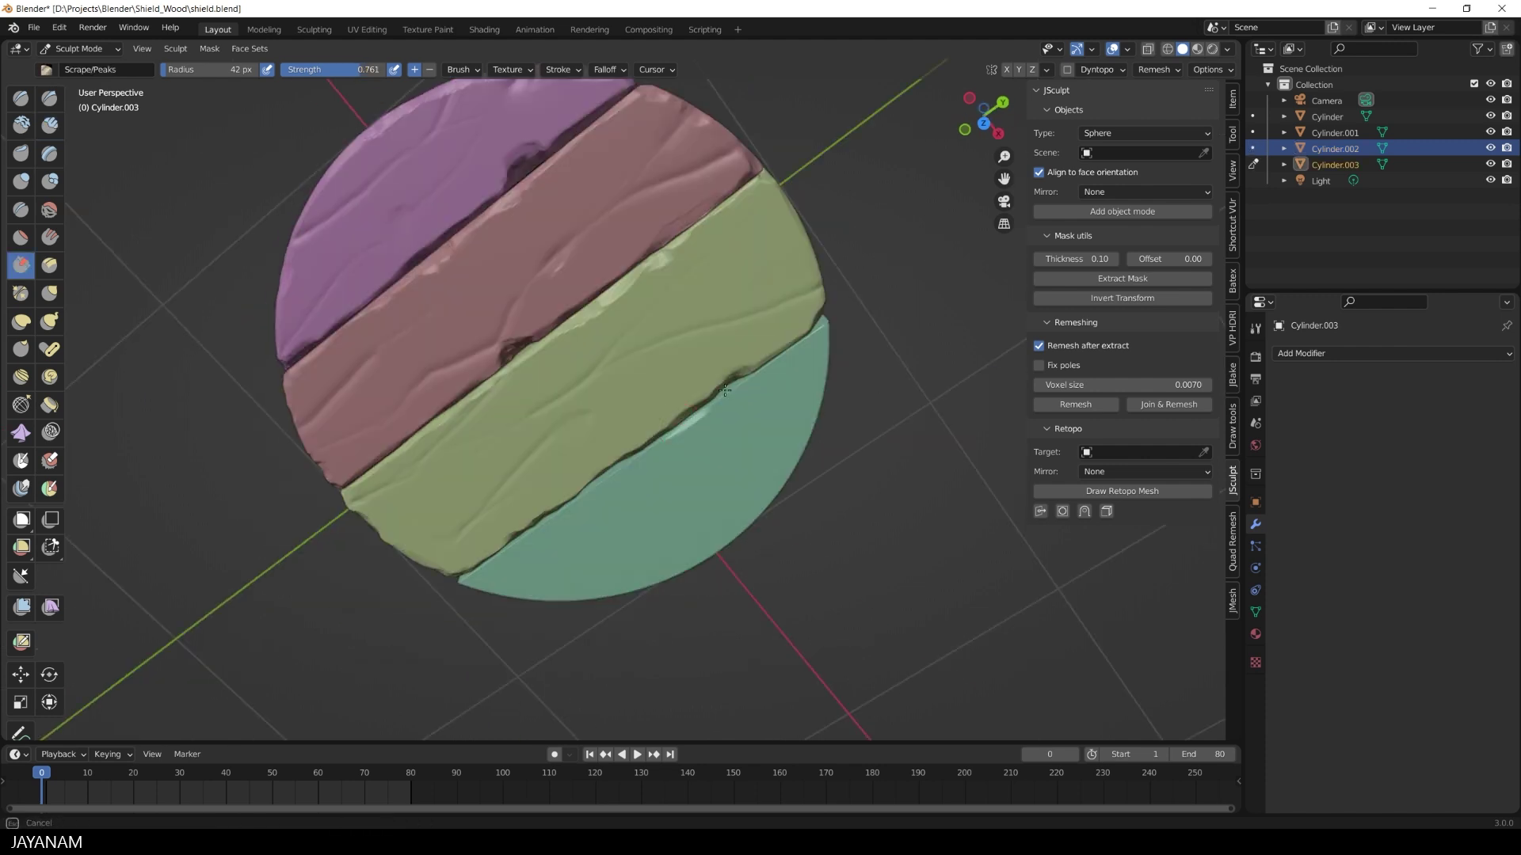
middle_drag(863, 374, 777, 370)
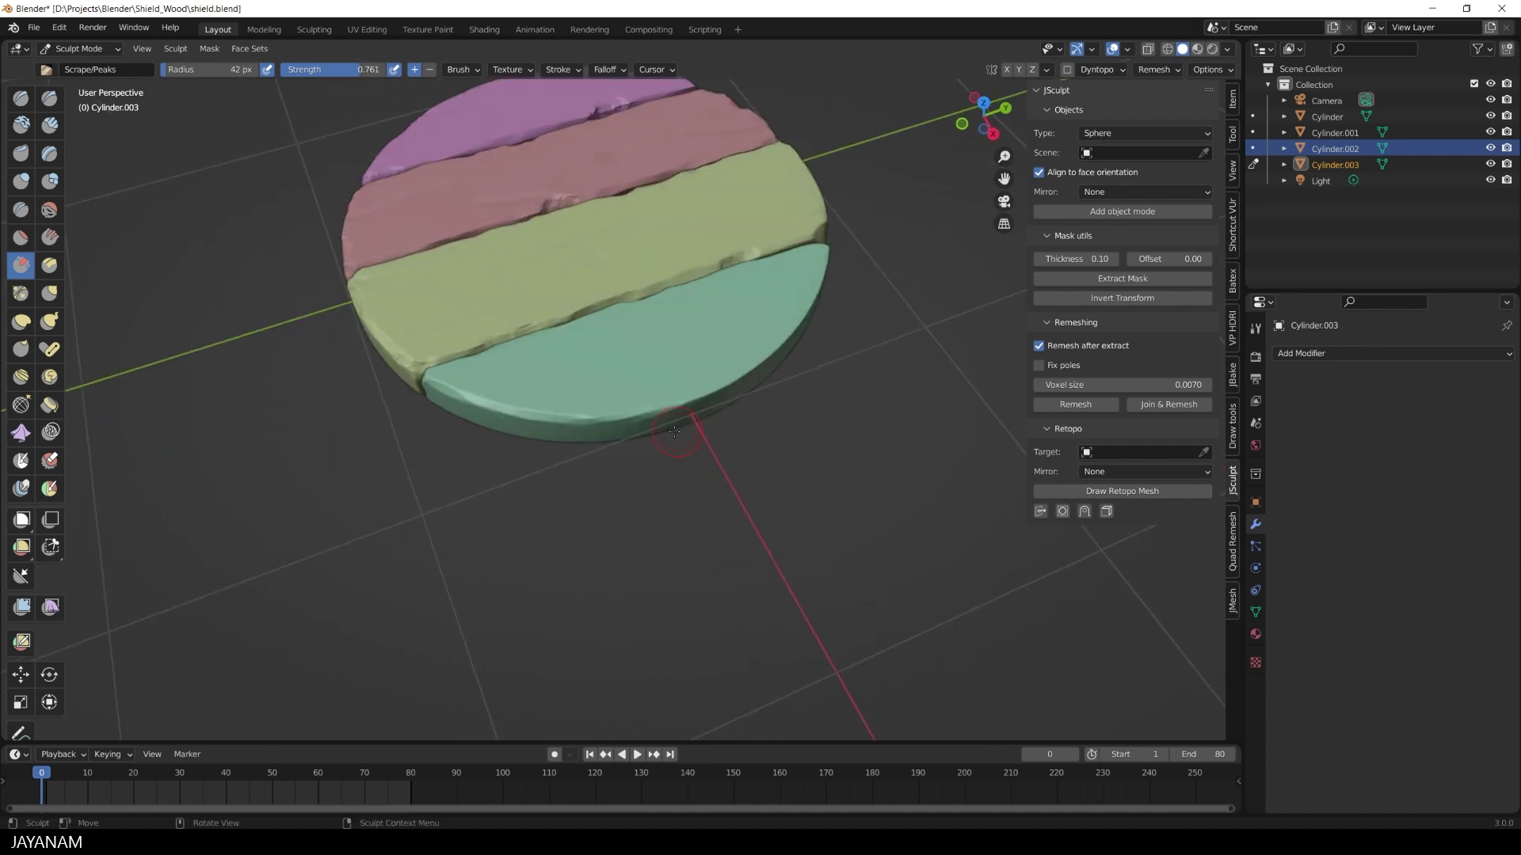
mouse_move(649, 416)
middle_down()
mouse_move(670, 492)
mouse_move(703, 459)
mouse_move(428, 441)
middle_up()
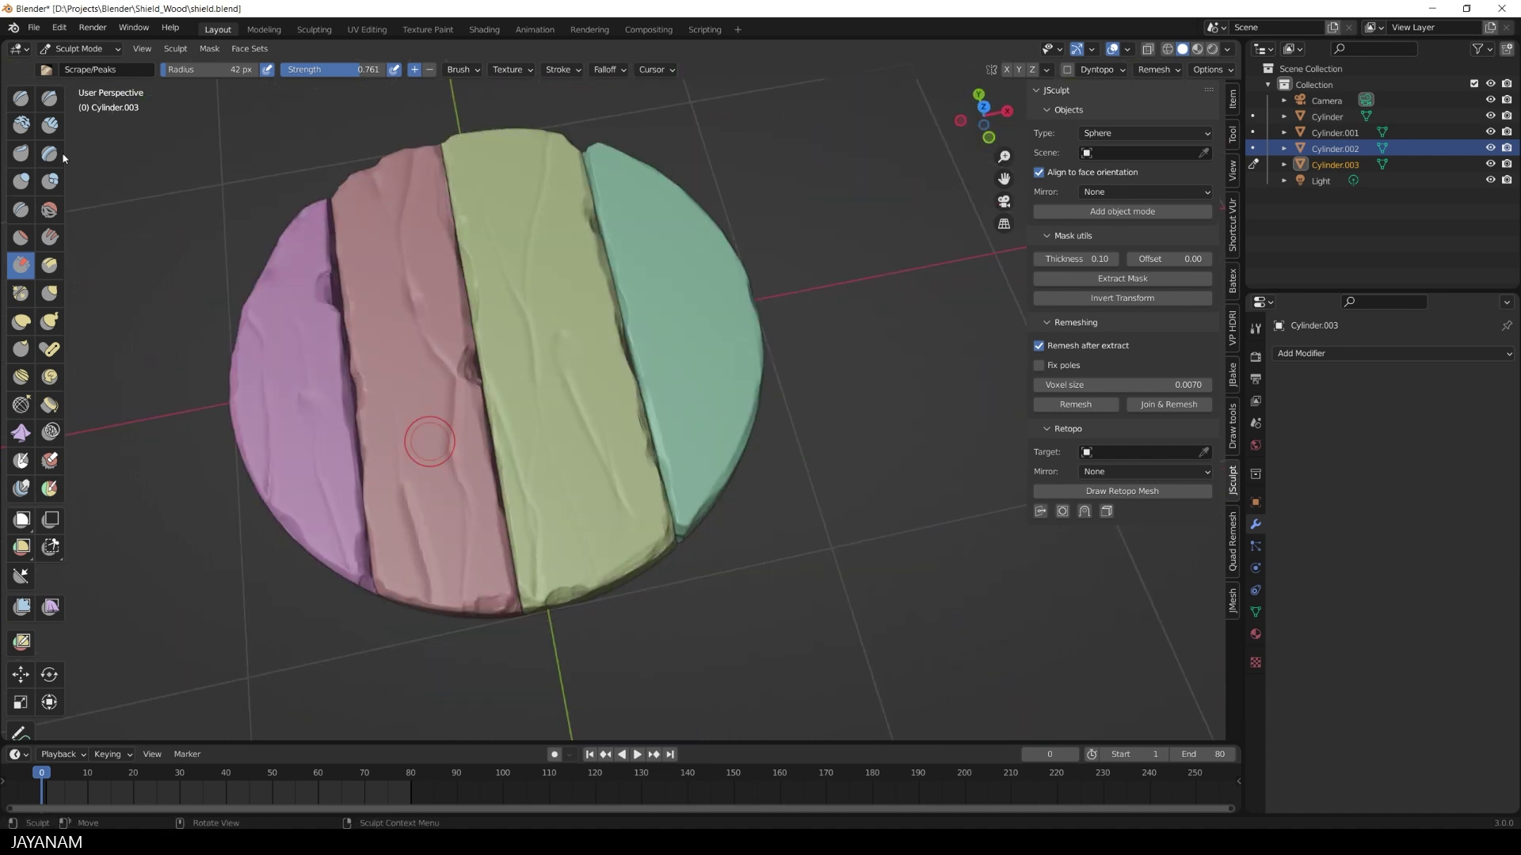
Carve wood-grain grooves along the teal strip's top face with the Draw Sharp brush.
click(49, 98)
middle_drag(701, 301, 682, 370)
drag(680, 369, 694, 475)
drag(663, 307, 635, 537)
drag(703, 237, 692, 266)
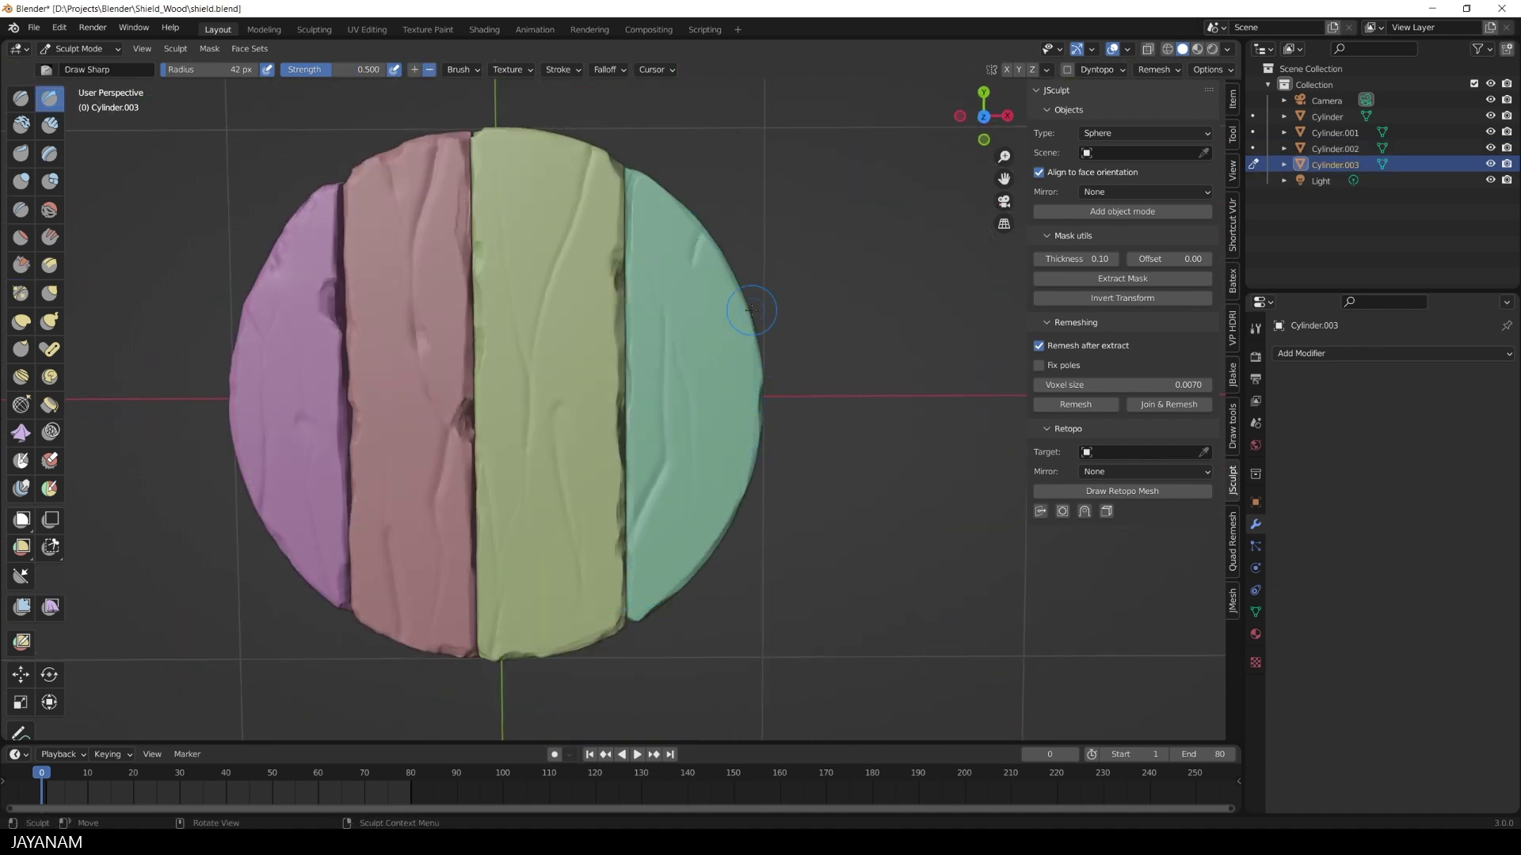
Carve notches into the teal strip's straight edge and rim with inverted Clay Strips.
key(c)
middle_drag(645, 282, 844, 332)
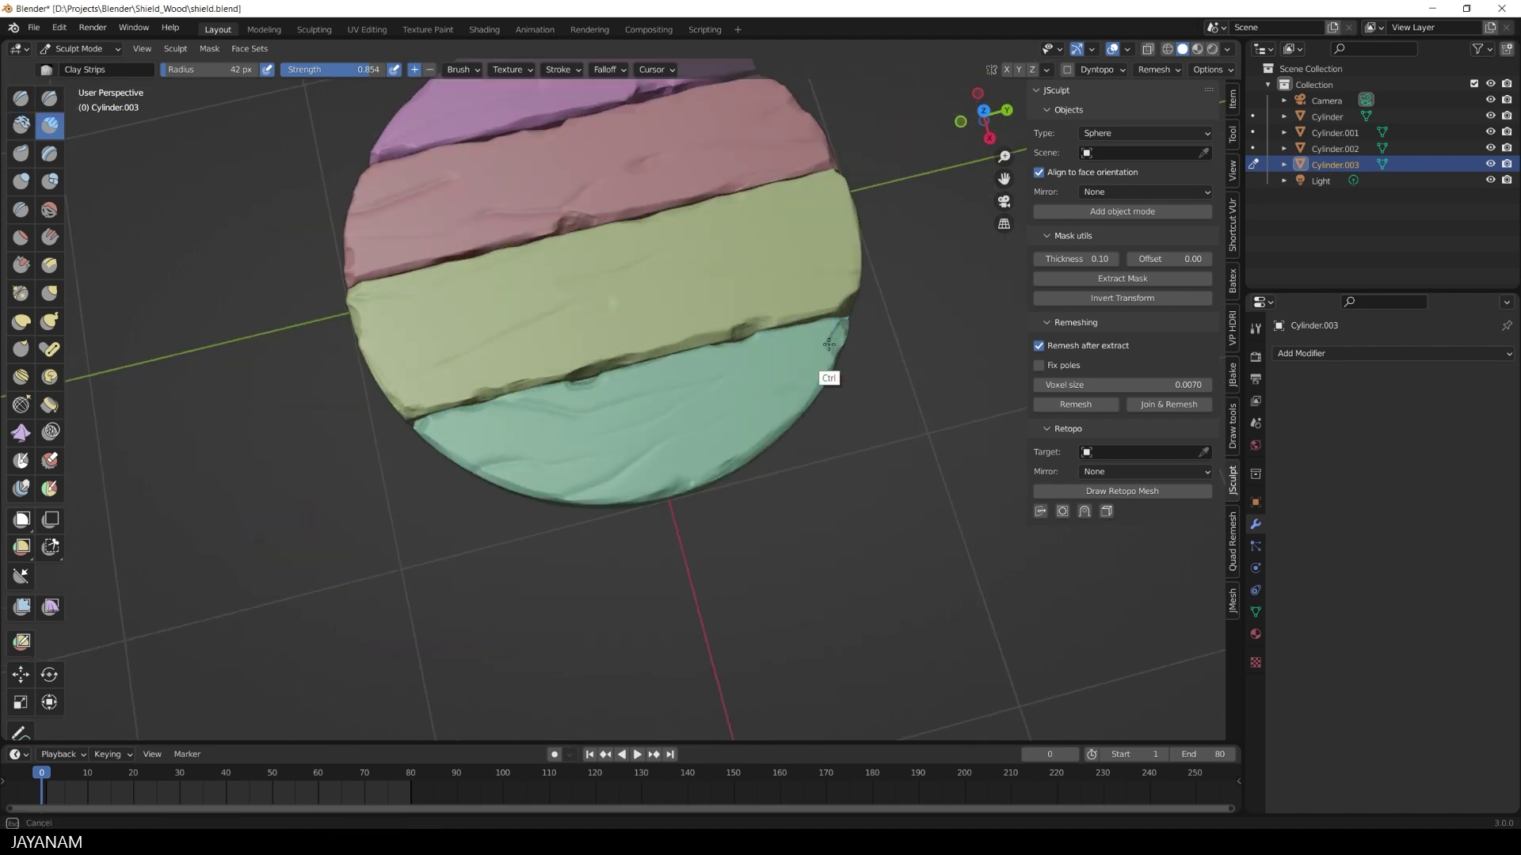
middle_drag(816, 515, 708, 349)
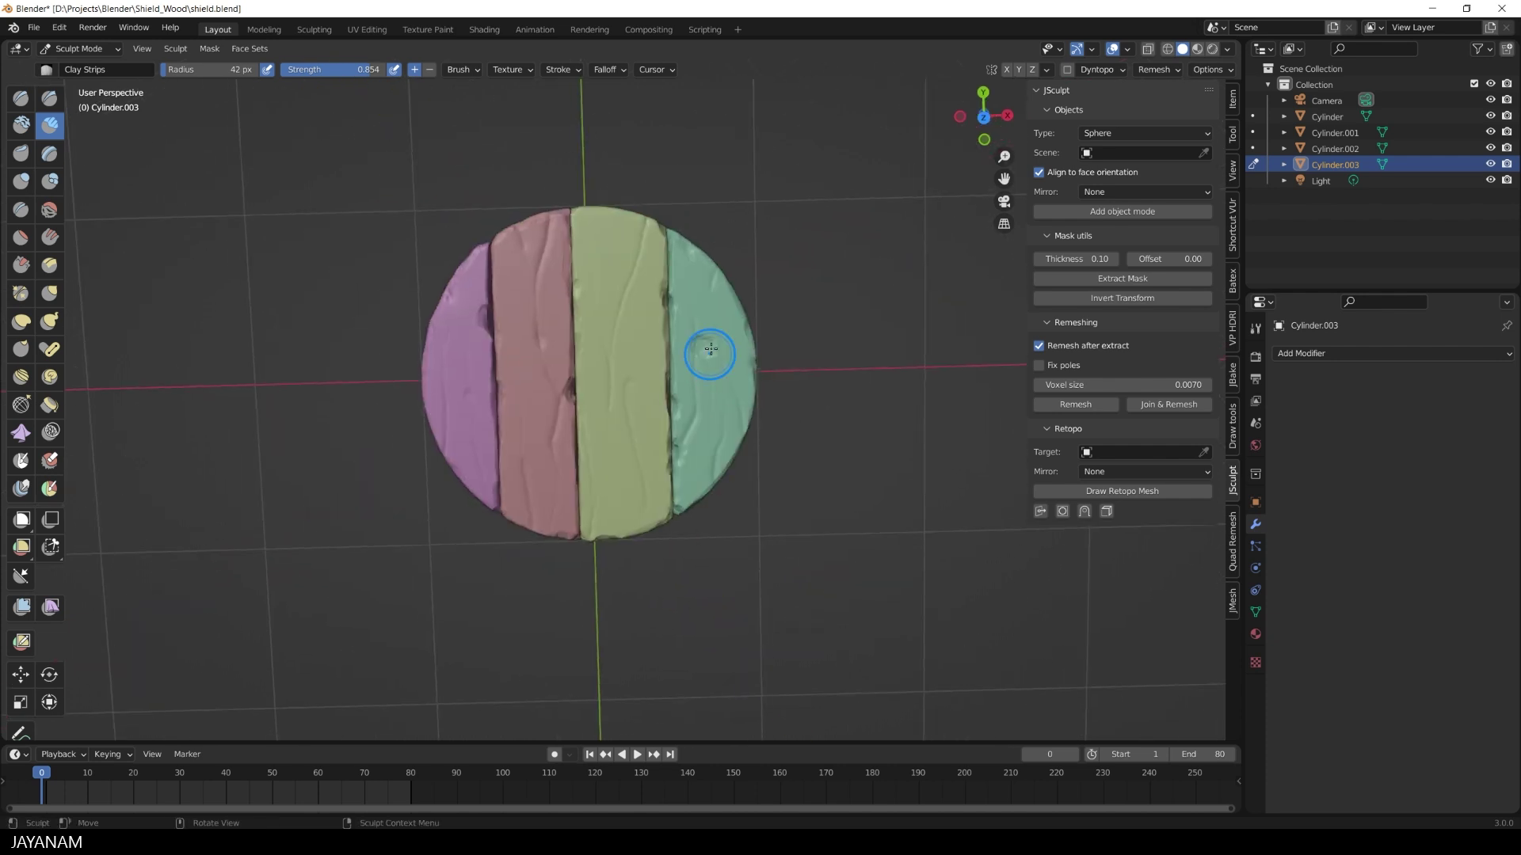
Carve a rounded dent into the upper part of the teal strip's face with inverted Clay Strips and save the file.
middle_drag(817, 554, 825, 480)
ctrl+drag(716, 358, 722, 369)
scroll(757, 375, up, 3)
ctrl+drag(792, 309, 798, 319)
mouse_move(904, 540)
middle_down()
mouse_move(712, 616)
mouse_move(822, 581)
mouse_move(849, 520)
middle_up()
scroll(712, 615, down, 3)
key(ctrl+s)
Switch sculpting to the yellow-green plank and pull its upper and lower corners inward with the Grab brush at 102 px radius.
key(KP_7)
scroll(652, 359, up, 2)
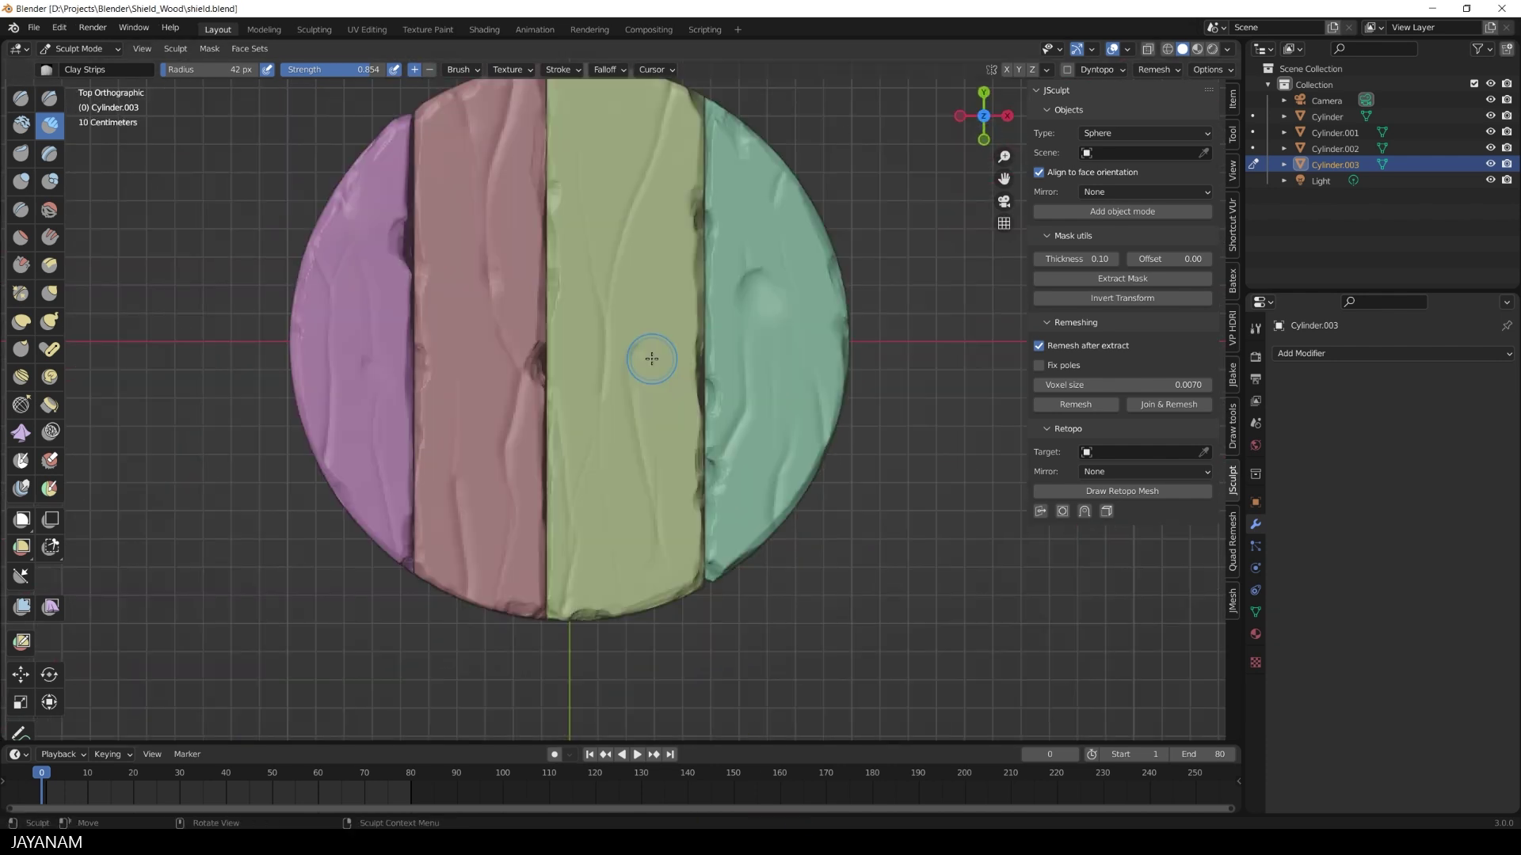
key(g)
key(alt+q)
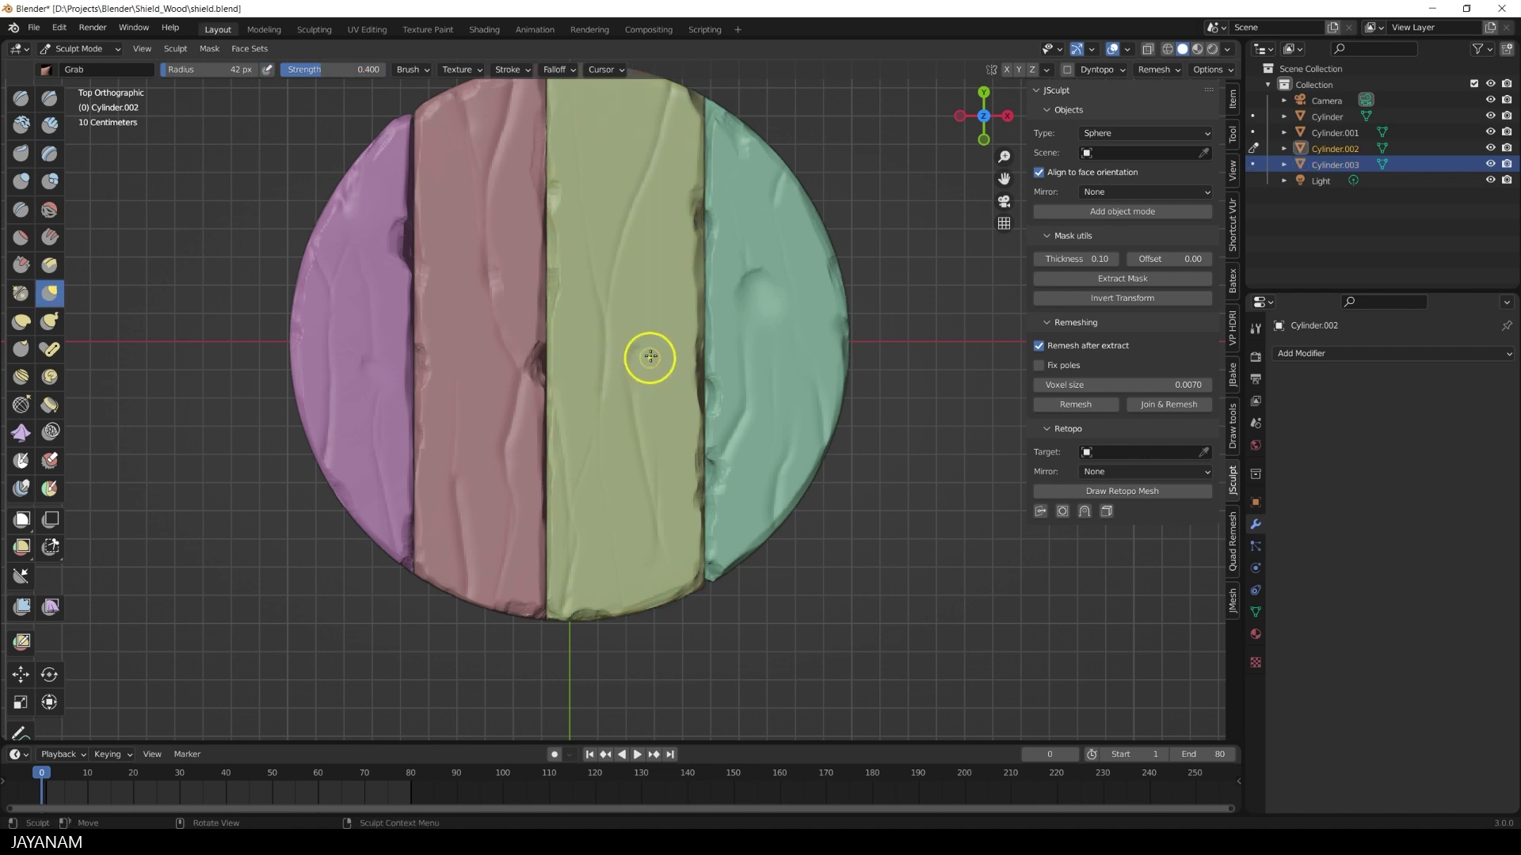
key(f)
click(654, 341)
shift+middle_drag(643, 264, 642, 355)
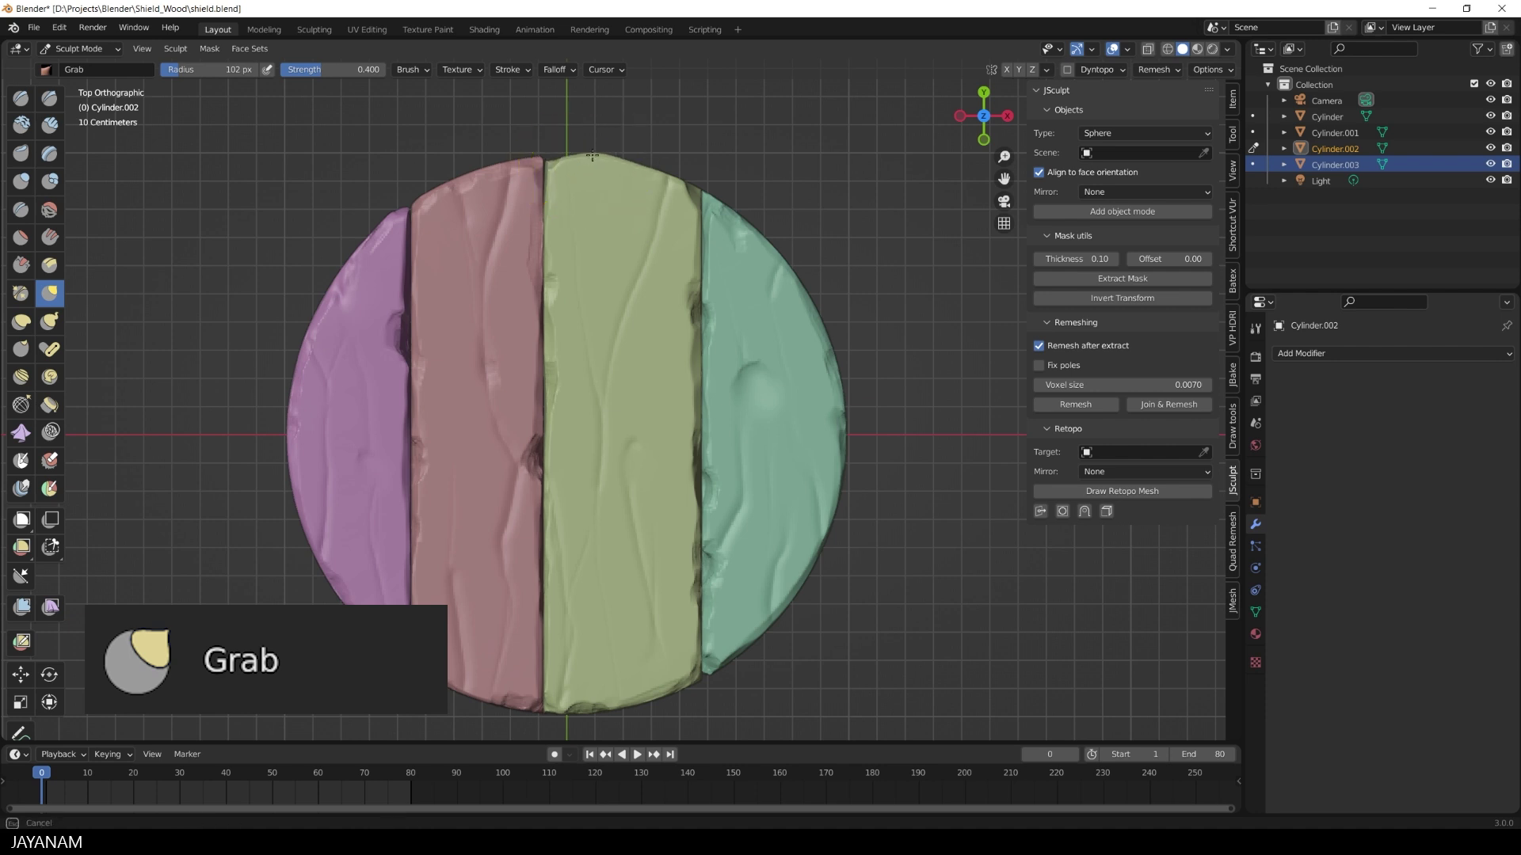
drag(696, 190, 657, 181)
drag(689, 479, 685, 478)
drag(676, 694, 661, 697)
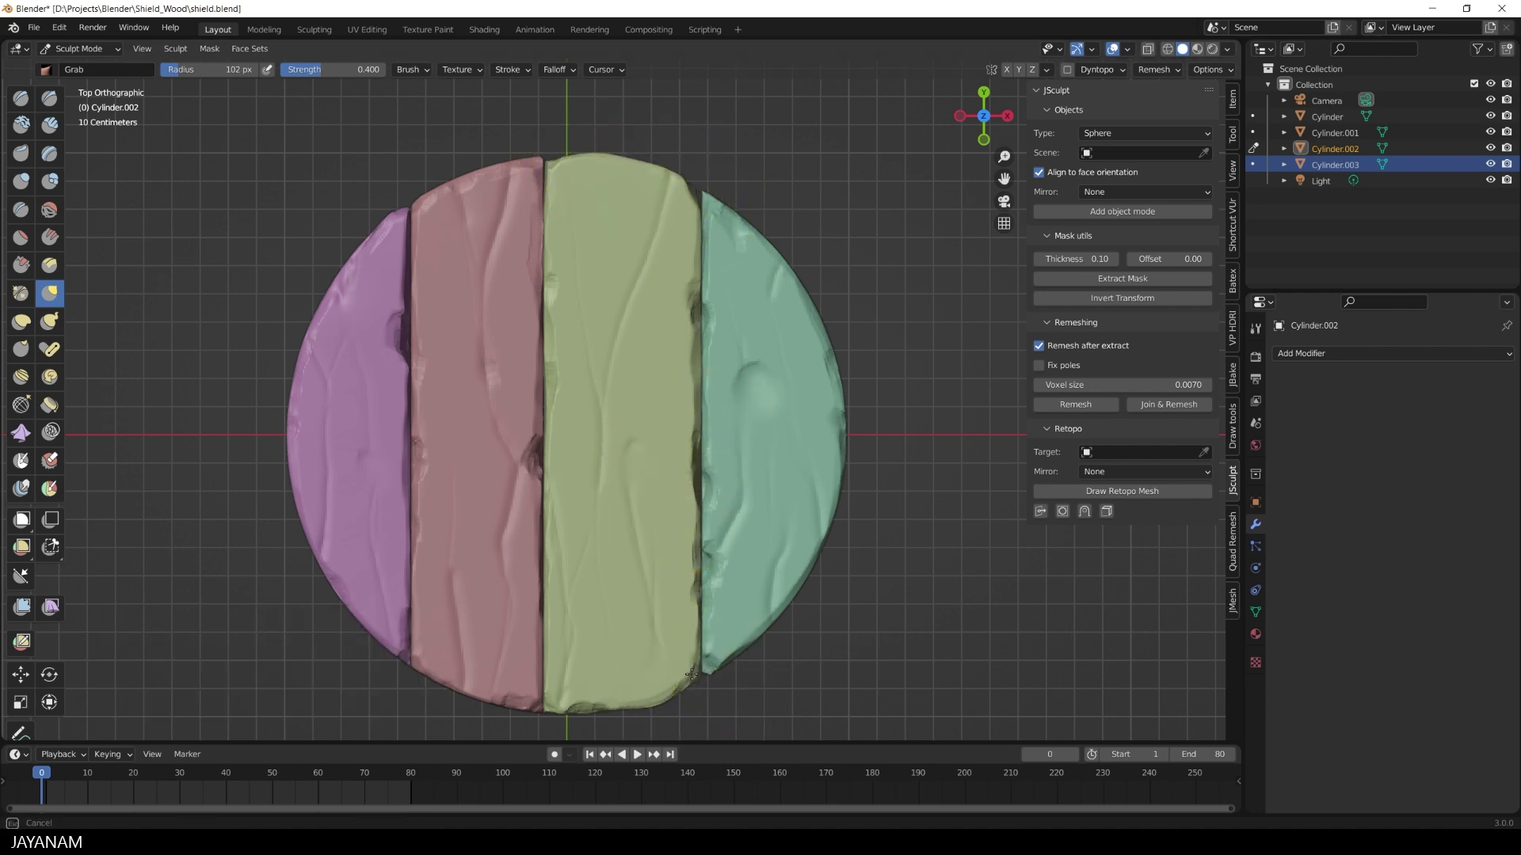
Switch sculpting to the red plank and nudge its corners and side edges into an uneven outline with the Grab brush.
key(alt+q)
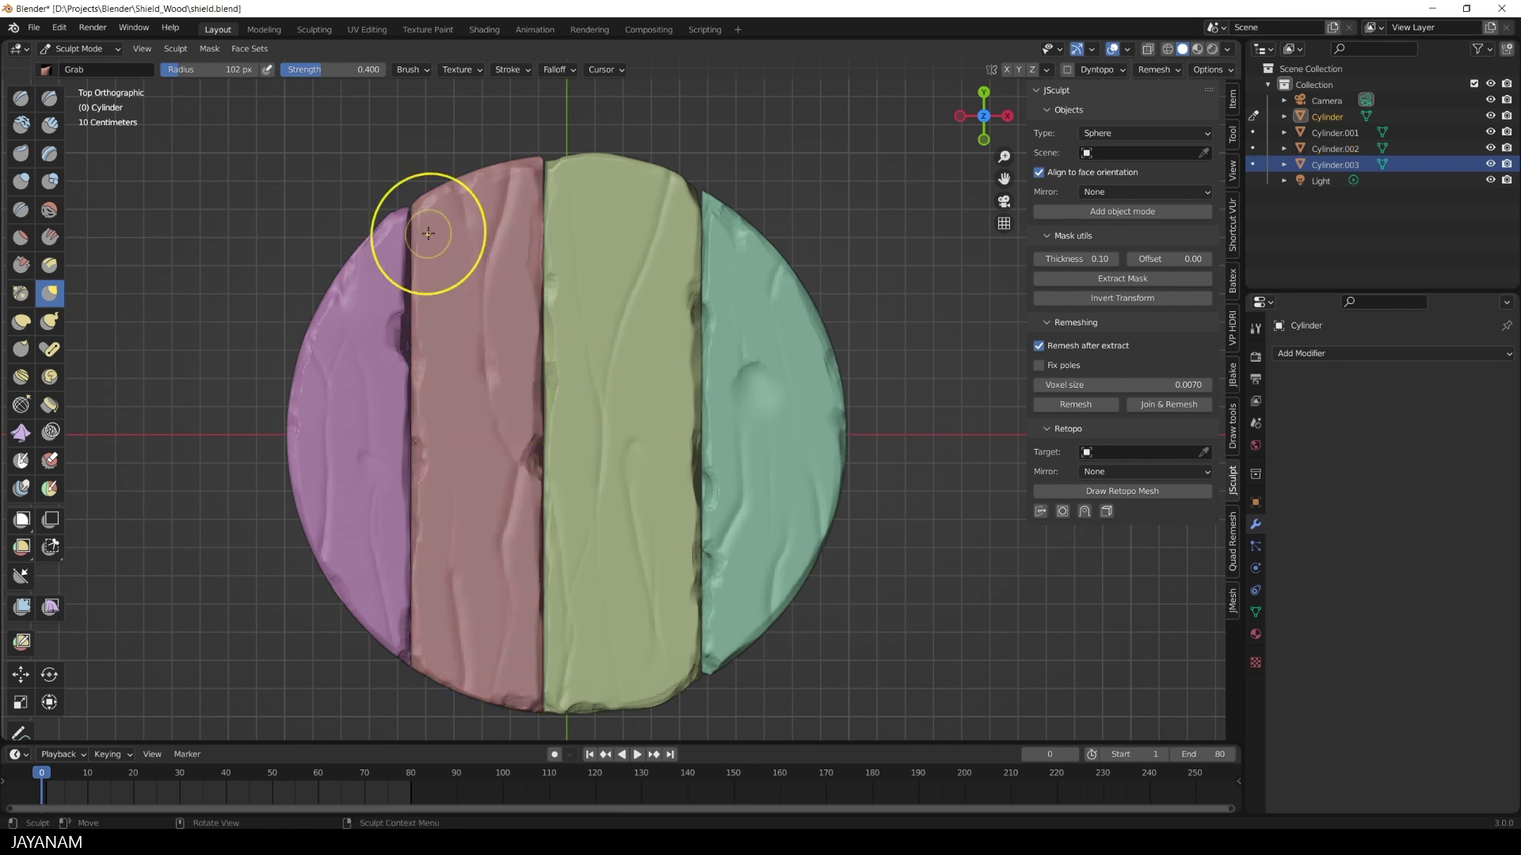
drag(454, 200, 457, 206)
shift+middle_drag(471, 681, 554, 545)
drag(500, 450, 504, 436)
drag(621, 419, 622, 412)
drag(576, 557, 594, 571)
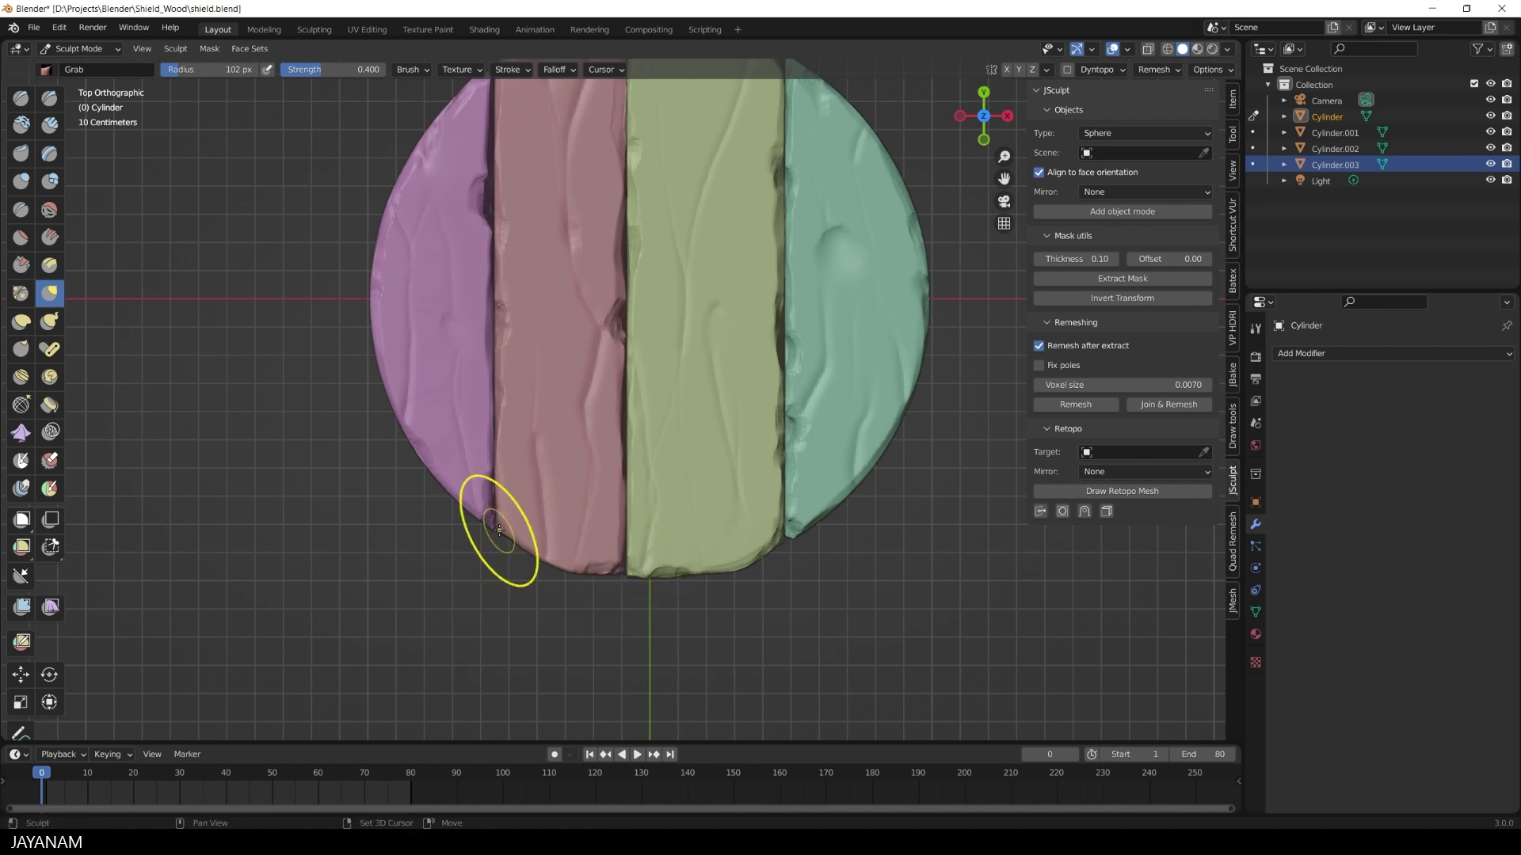
Switch sculpting to the purple plank and push its curved outer rim slightly inward with the Grab brush.
scroll(526, 340, down, 3)
key(alt+q)
drag(468, 345, 480, 342)
drag(492, 264, 507, 269)
drag(507, 269, 515, 273)
Switch sculpting to the teal plank and reshape its upper tip and curved rim with the Grab brush.
key(alt+q)
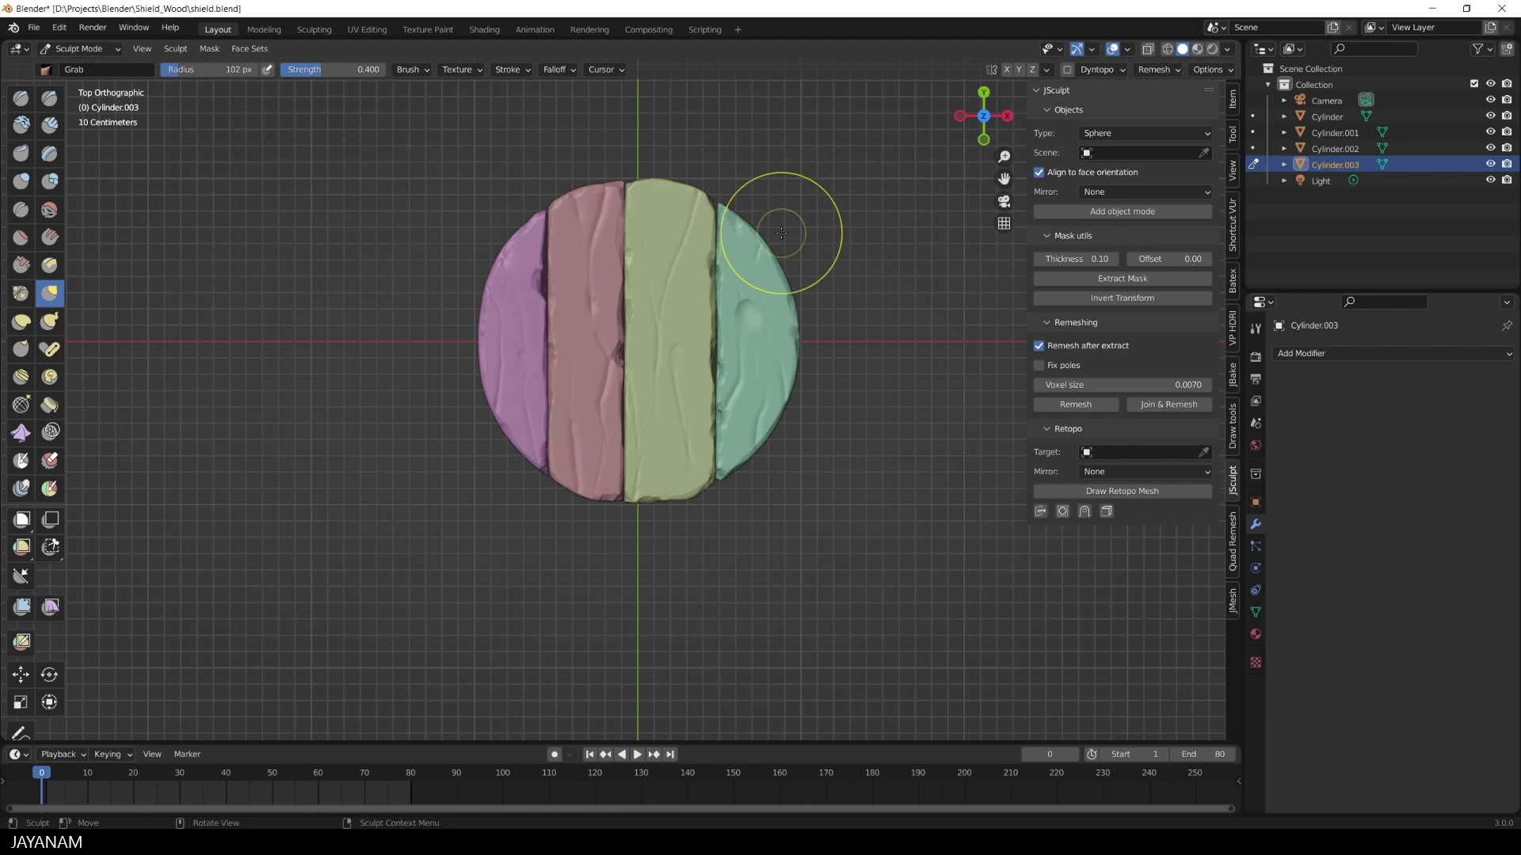
scroll(774, 199, up, 2)
drag(706, 336, 761, 360)
drag(799, 420, 802, 426)
scroll(817, 585, down, 1)
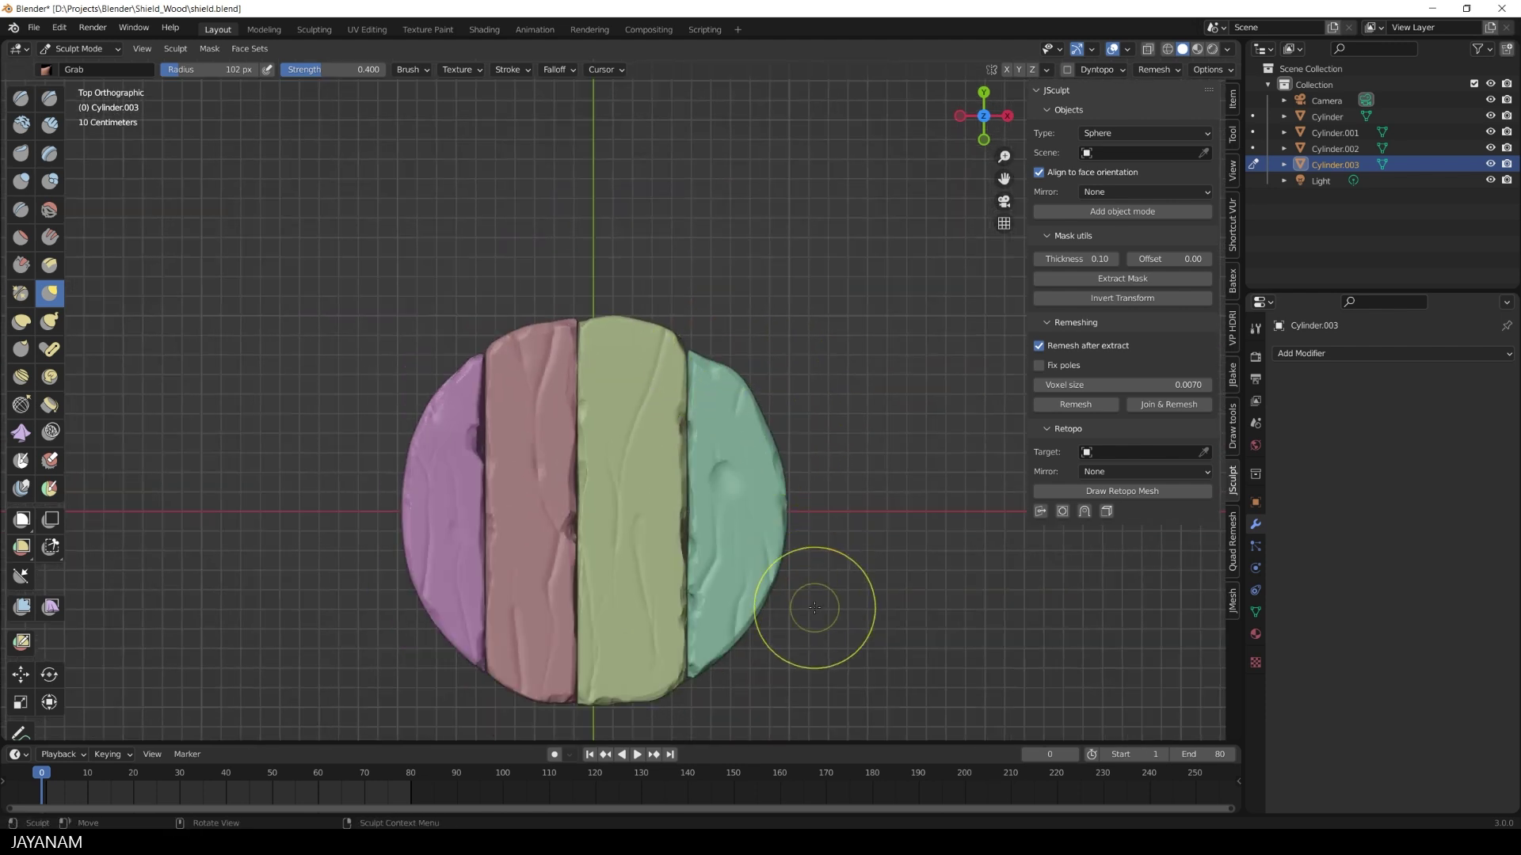
shift+middle_drag(816, 587, 848, 482)
drag(744, 537, 752, 556)
scroll(764, 559, down, 2)
middle_drag(762, 557, 791, 533)
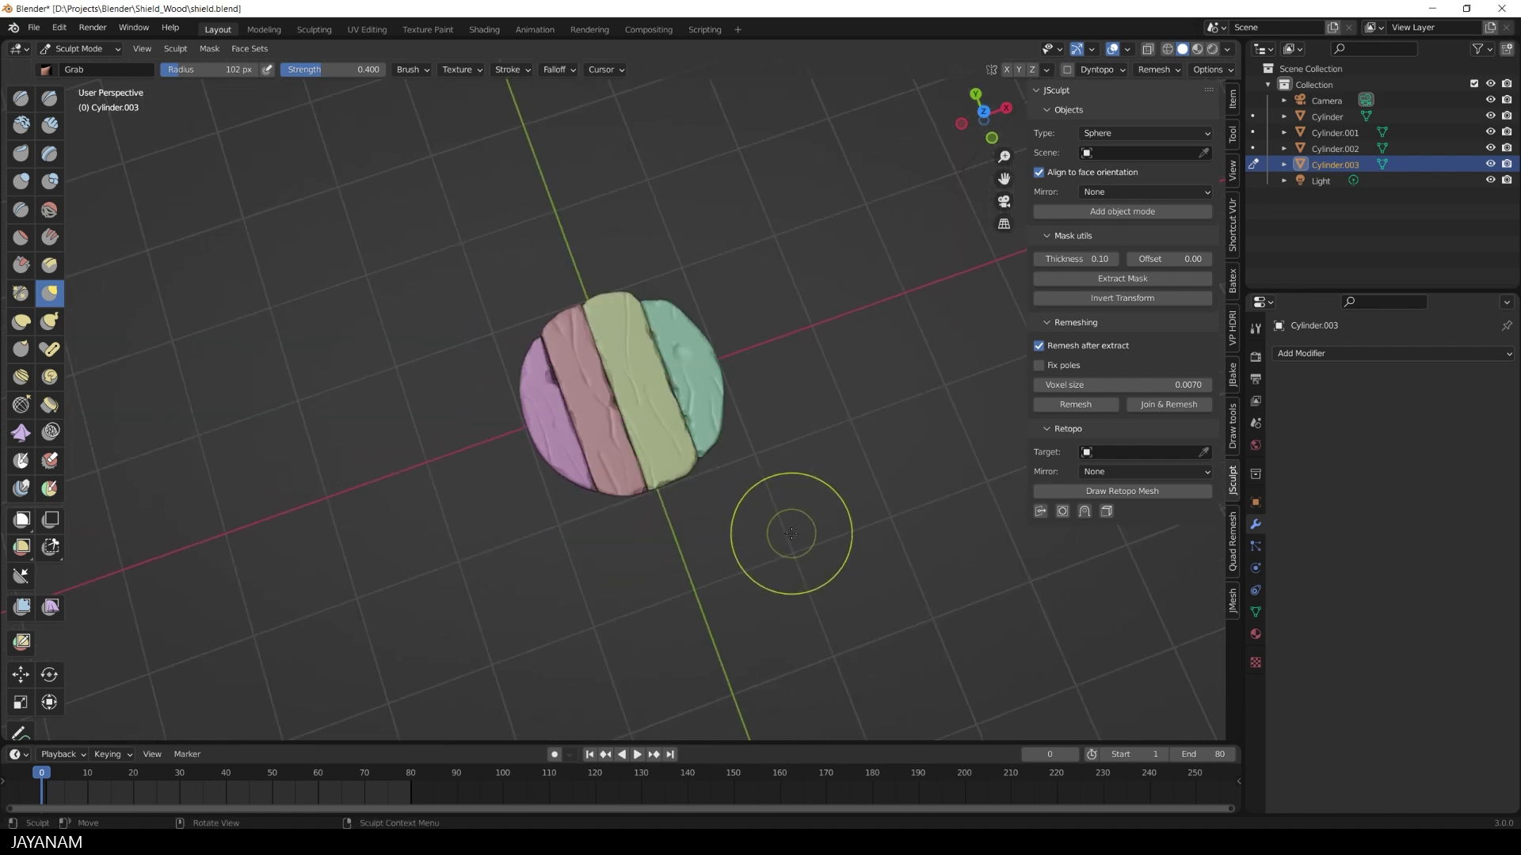
Return to Object Mode and join all four planks into one object.
key(ctrl+Tab)
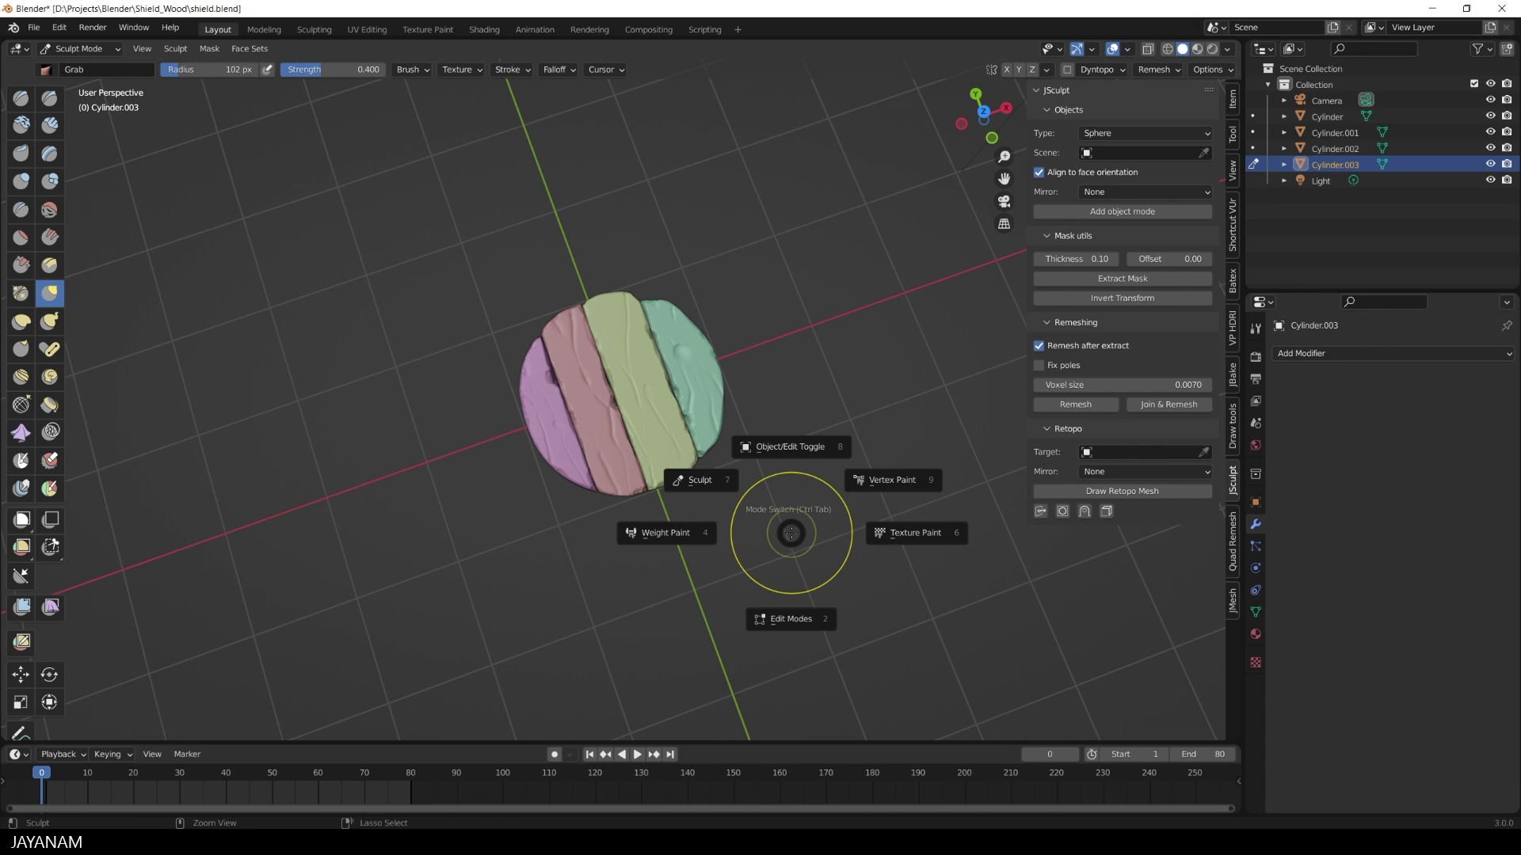
click(773, 445)
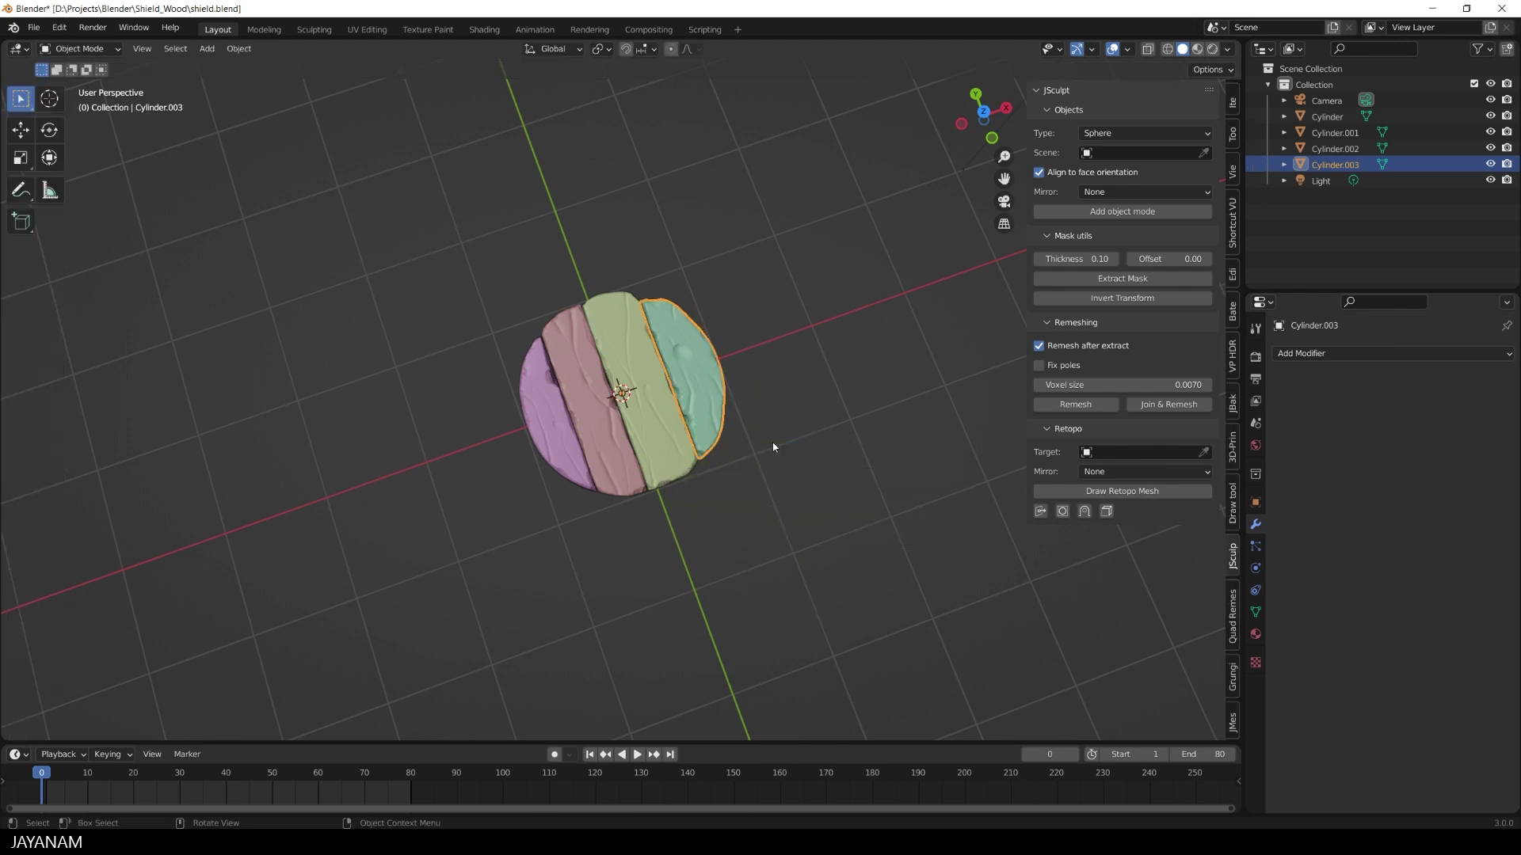
drag(420, 197, 801, 536)
key(ctrl+j)
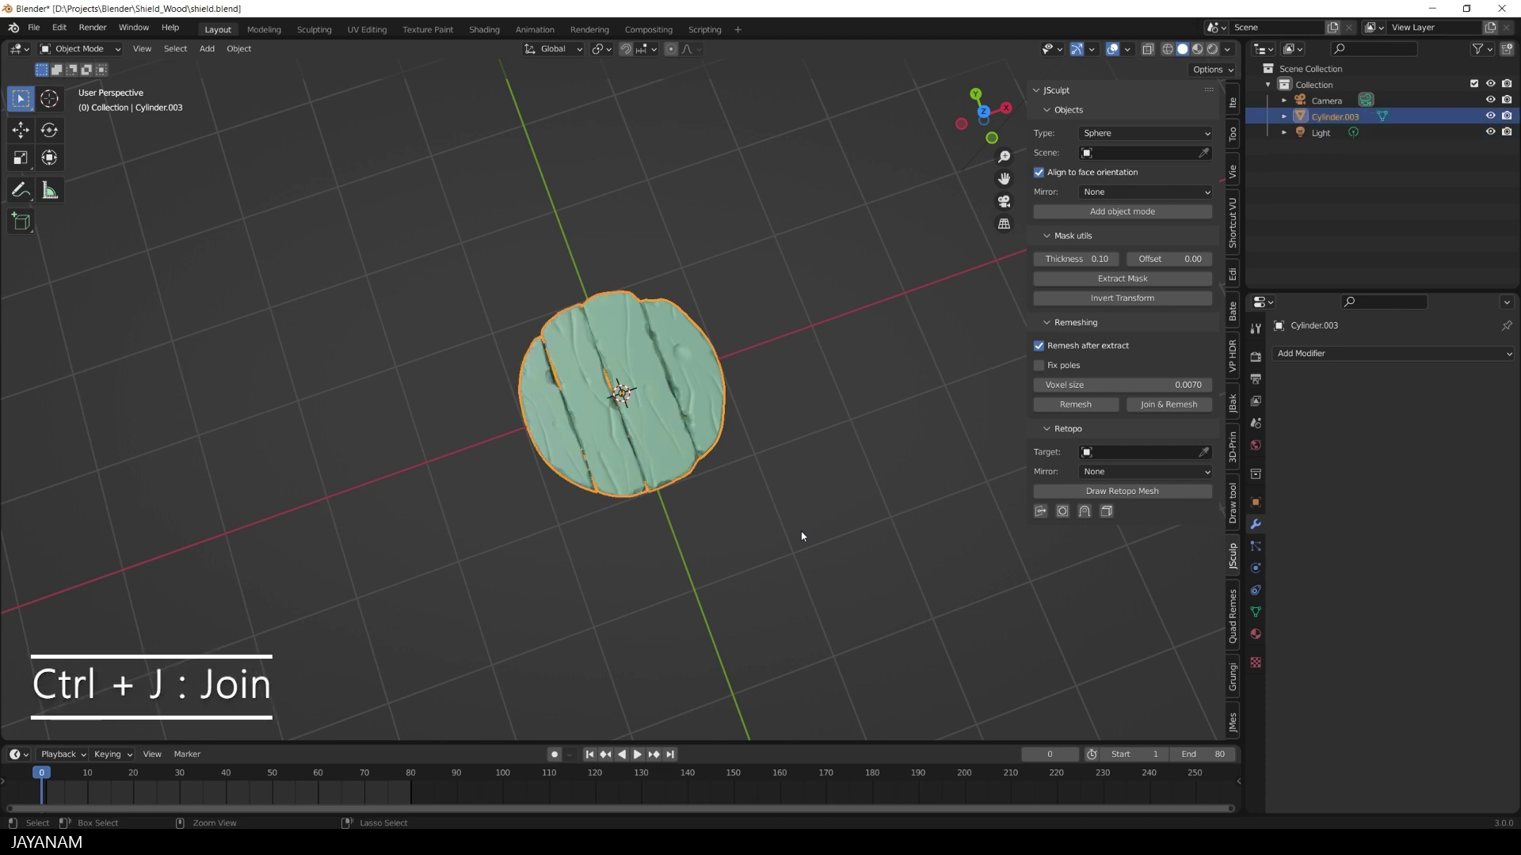
key(Tab)
middle_drag(801, 536, 789, 544)
key(ctrl+Tab)
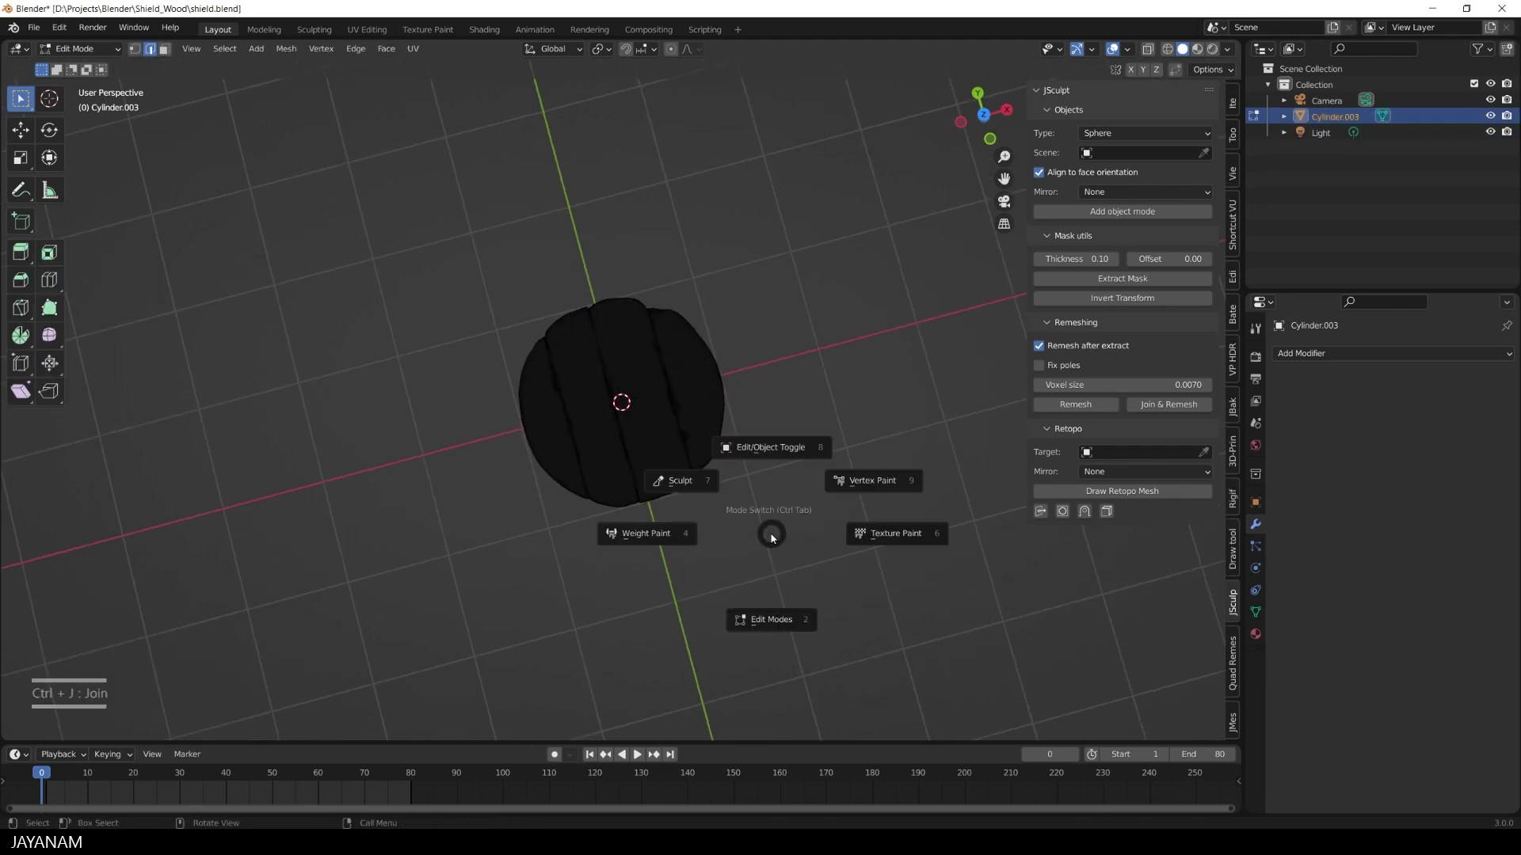
click(767, 446)
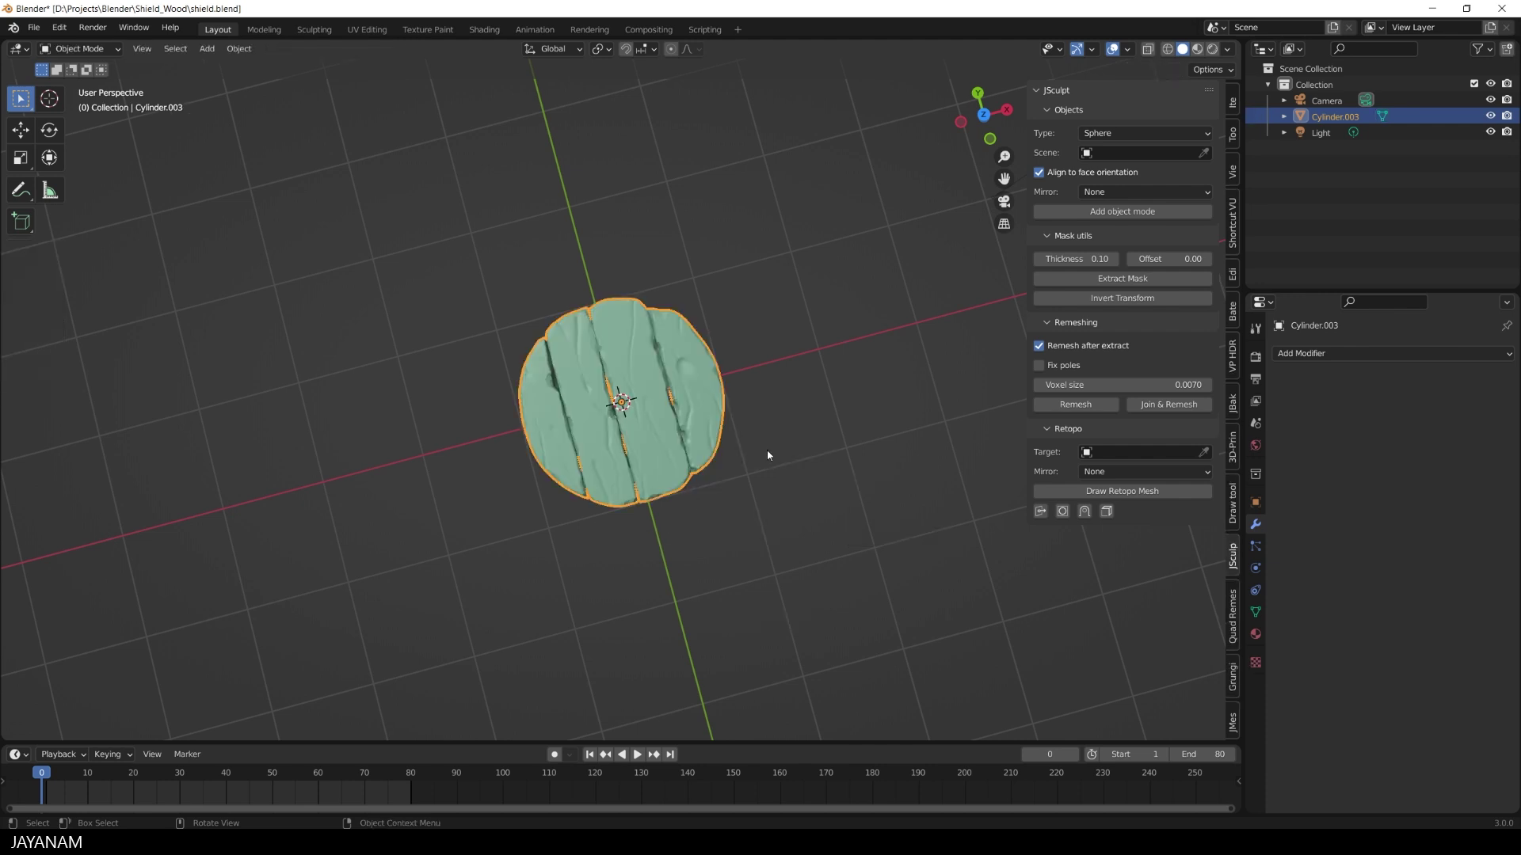
Color the viewport by material and give the shield a new material with an orange base color (H 0.029, S 0.919, V 0.800).
click(1228, 49)
click(1165, 245)
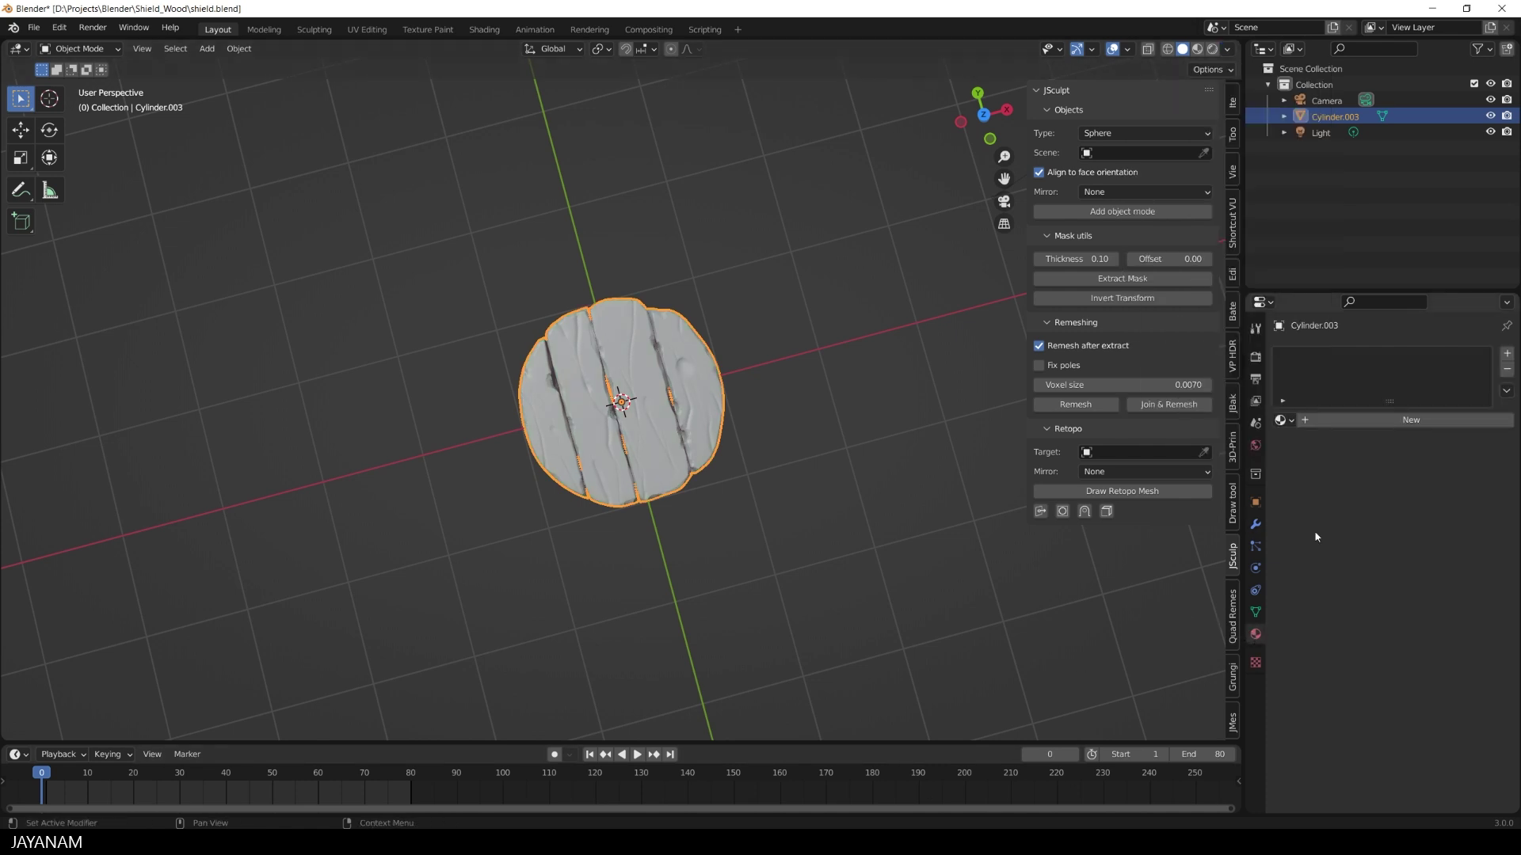
click(1328, 424)
click(1429, 586)
click(1397, 450)
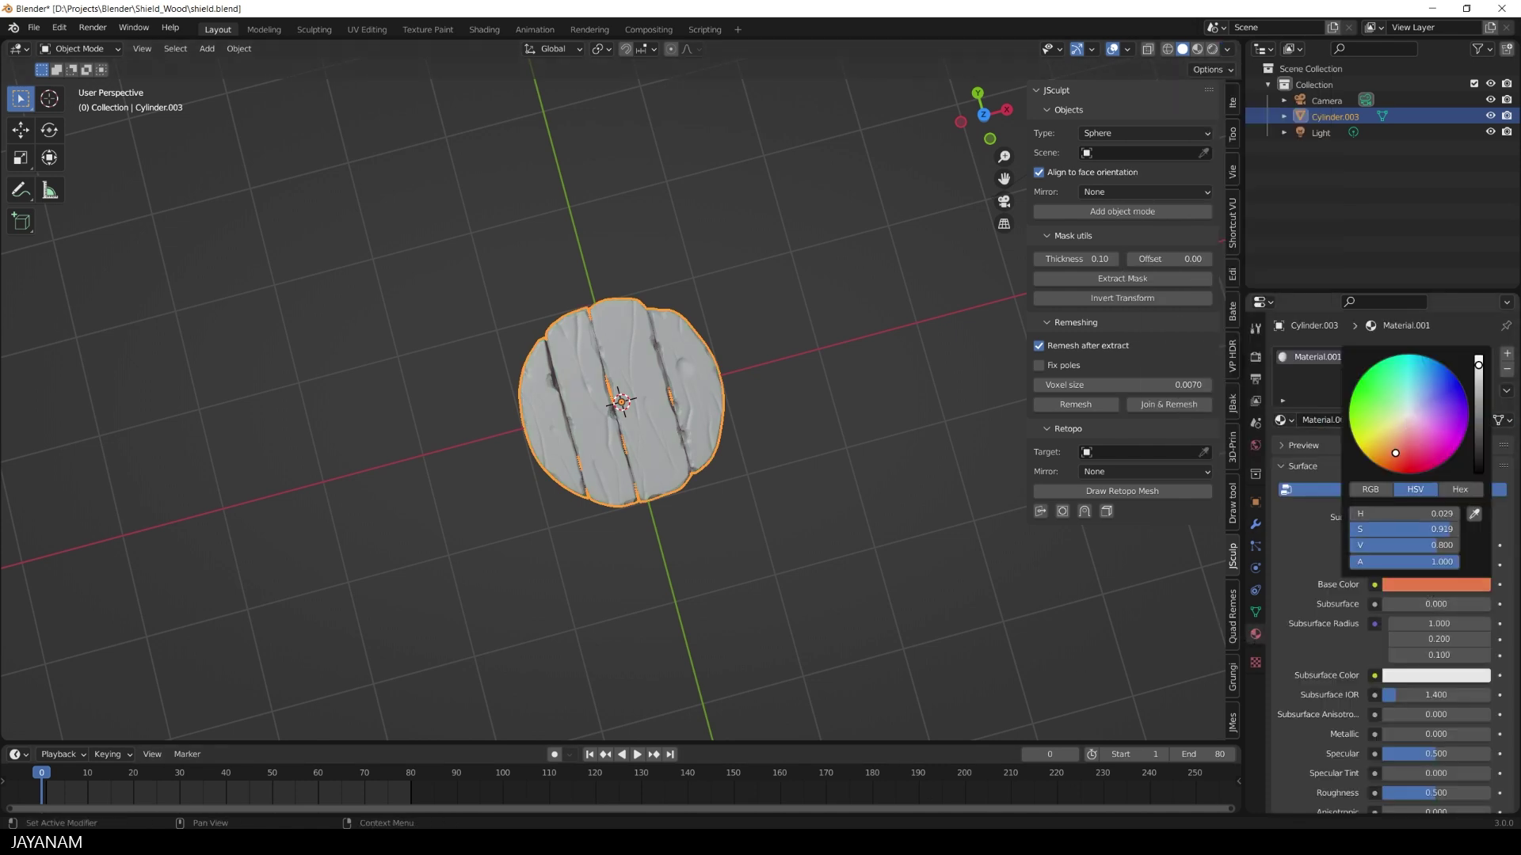
Show the shield in Material Preview shading and darken the material's base color to a deeper orange.
click(1198, 49)
middle_drag(951, 357, 929, 387)
click(1433, 583)
drag(1478, 366, 1478, 385)
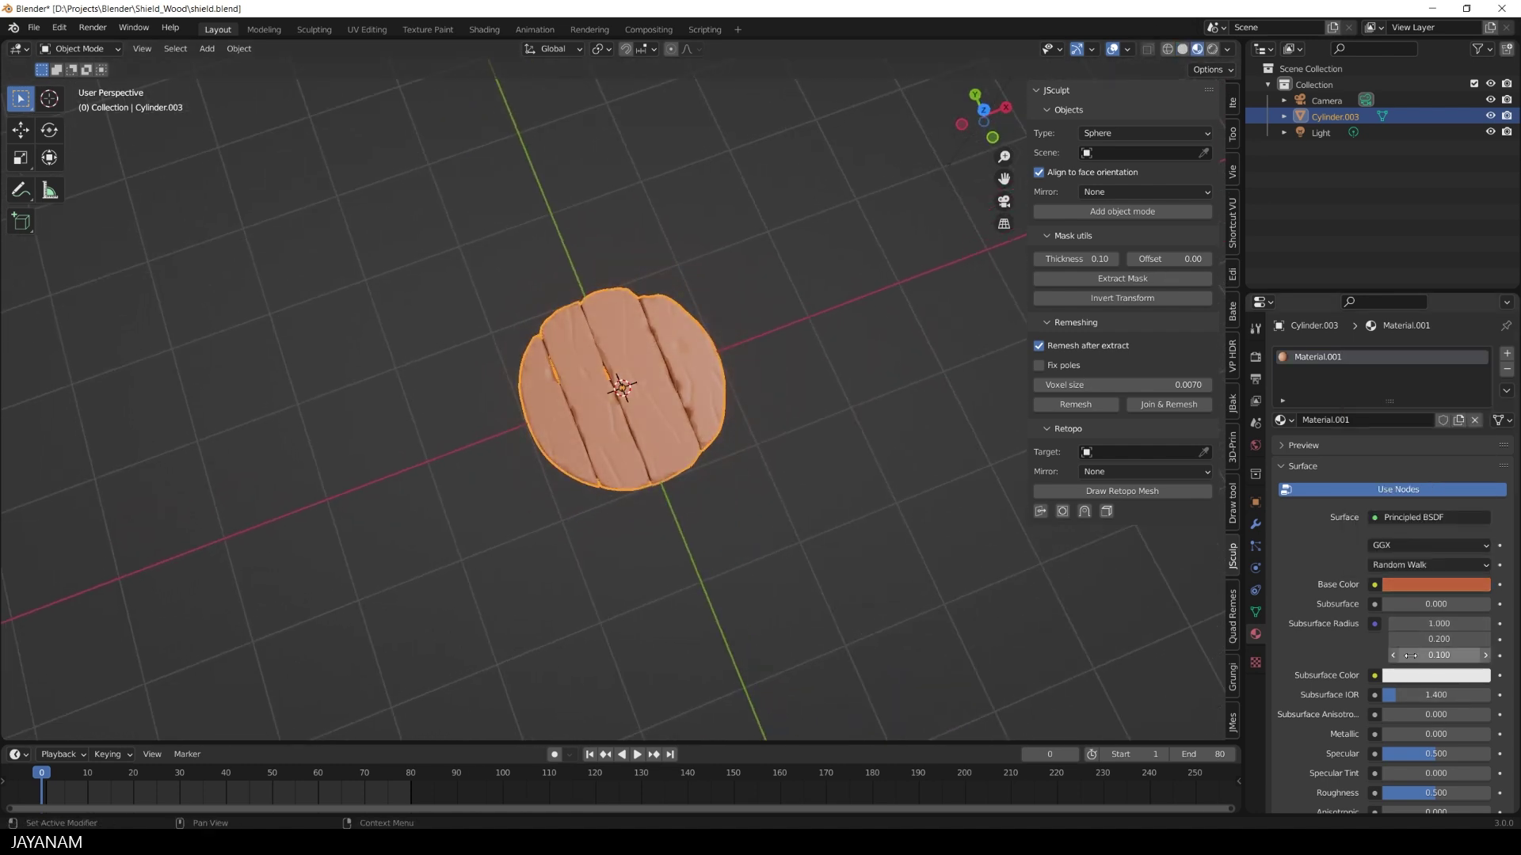
Set the shield material's Specular to 0.457 and Roughness to 0.565, and deselect the shield.
scroll(1472, 769, down, 1)
drag(1457, 768, 1457, 730)
middle_drag(787, 529, 786, 542)
scroll(785, 543, up, 1)
scroll(725, 454, down, 2)
click(730, 456)
middle_drag(724, 475, 753, 452)
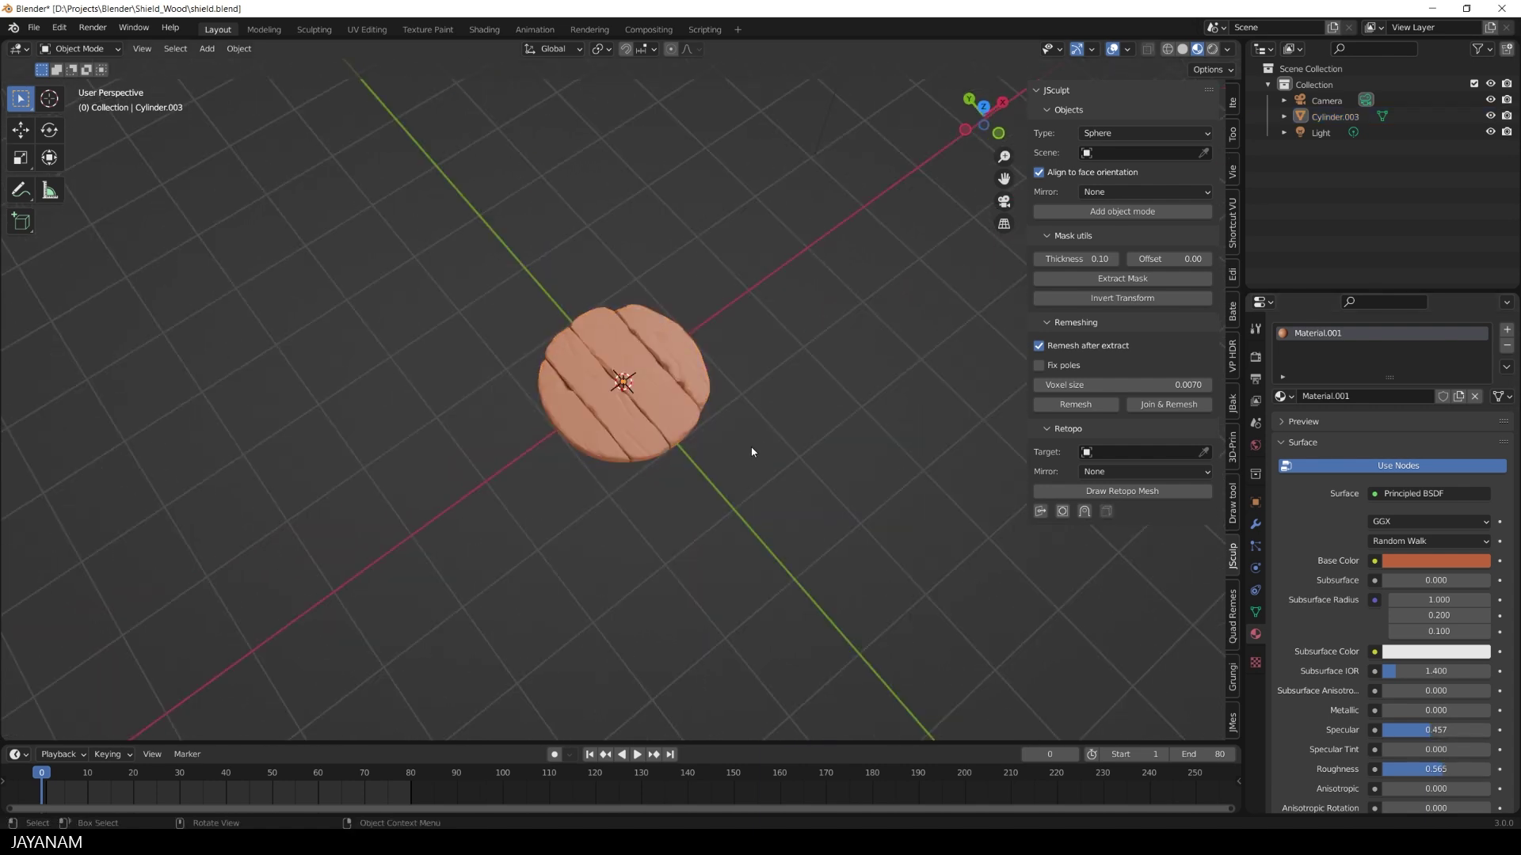
Rotate the shield upright and darken its material's base color to reddish brown with Roughness 0.473.
click(682, 413)
middle_drag(780, 454, 901, 321)
key(r)
click(679, 625)
middle_drag(678, 625, 712, 443)
click(1403, 564)
drag(1479, 368, 1478, 386)
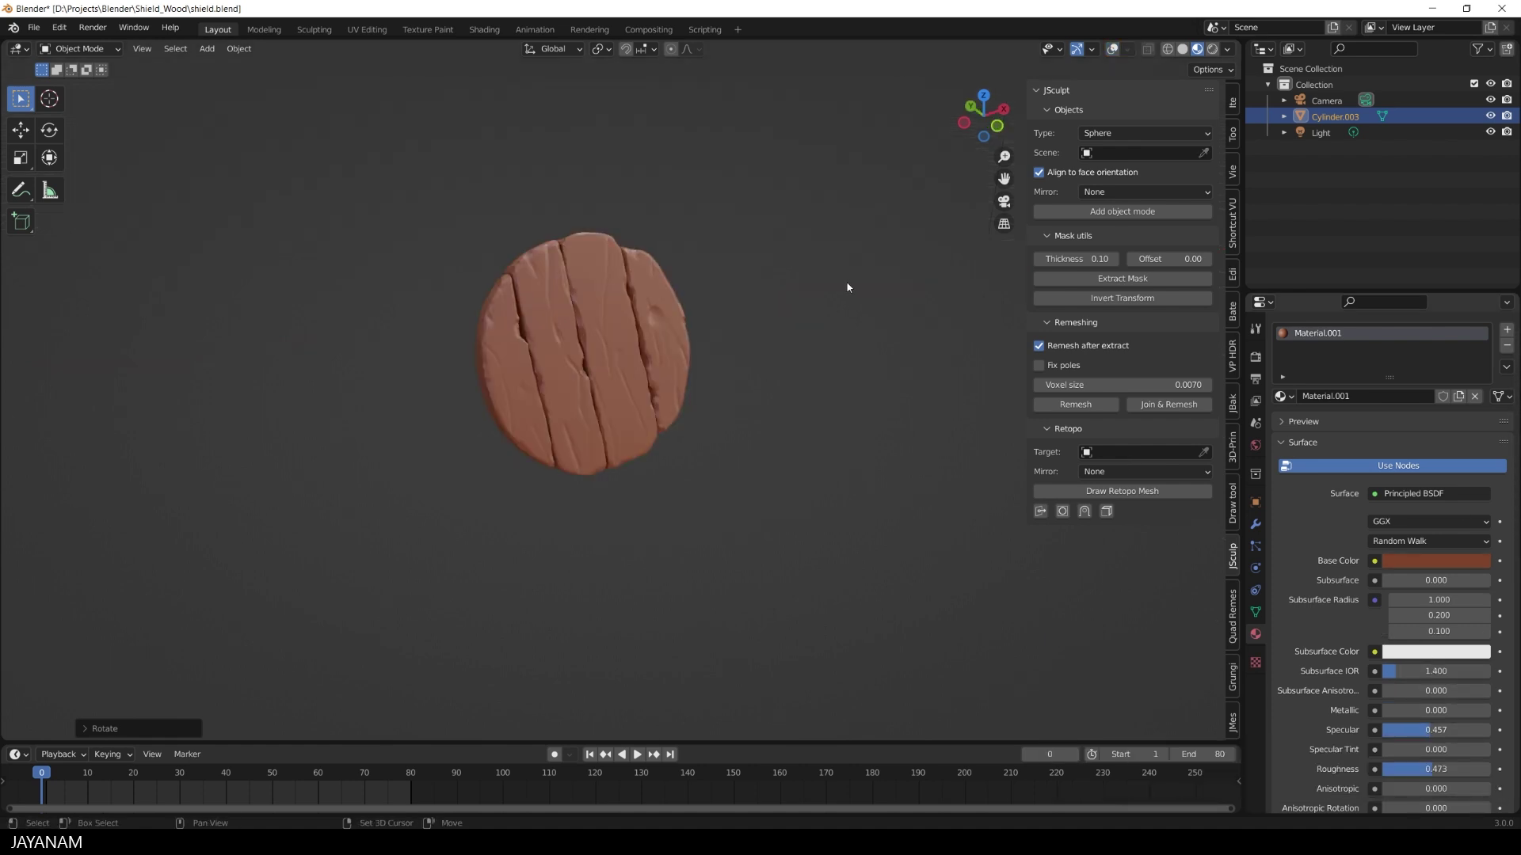
Add an area light, move it above the shield's upper edge and turn the viewport overlays back on.
key(shift+a)
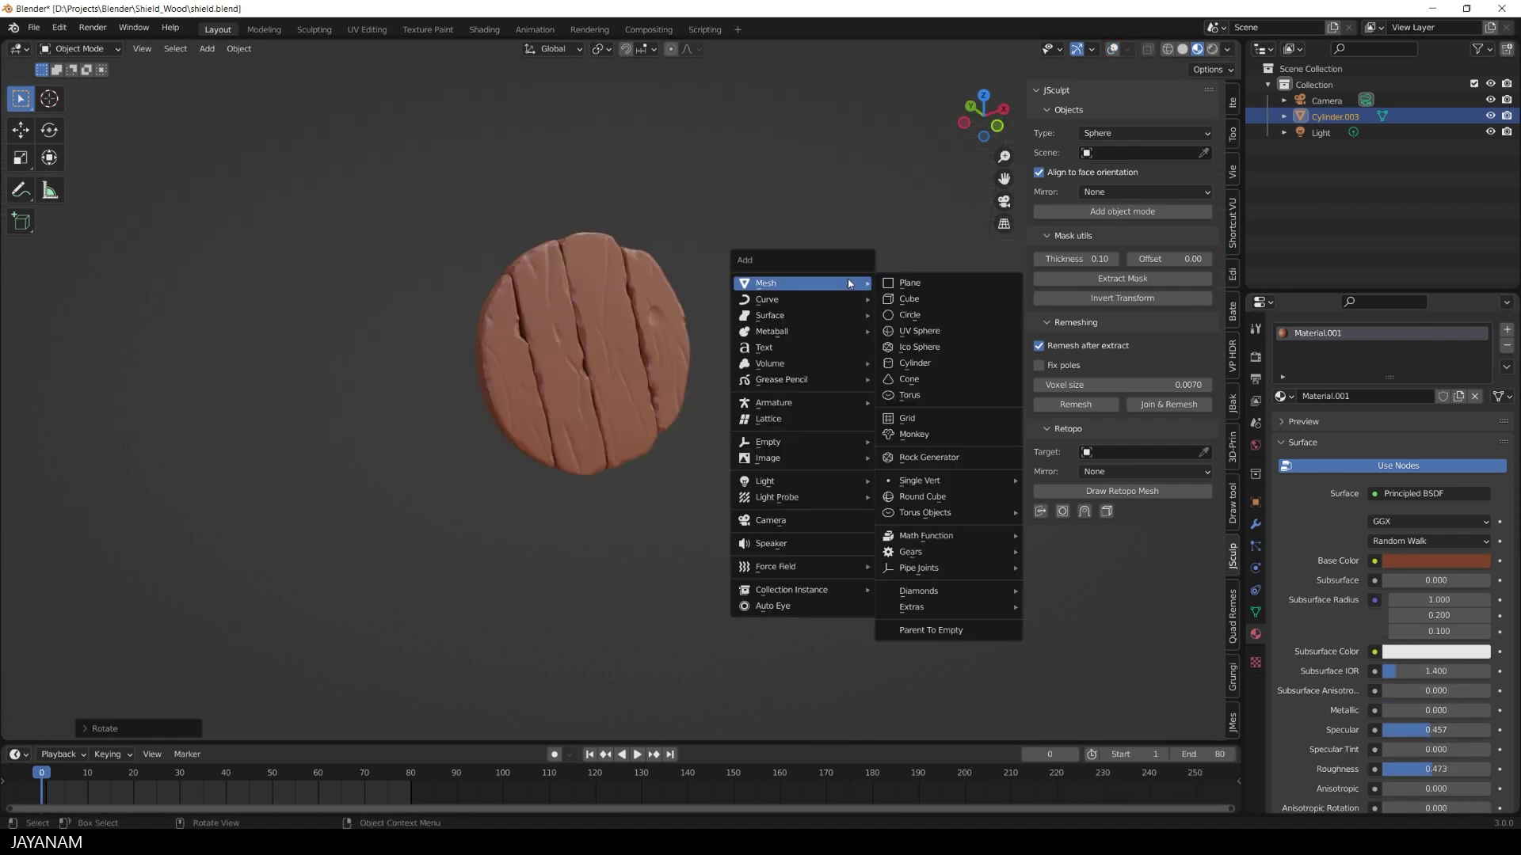
mouse_move(812, 483)
click(935, 534)
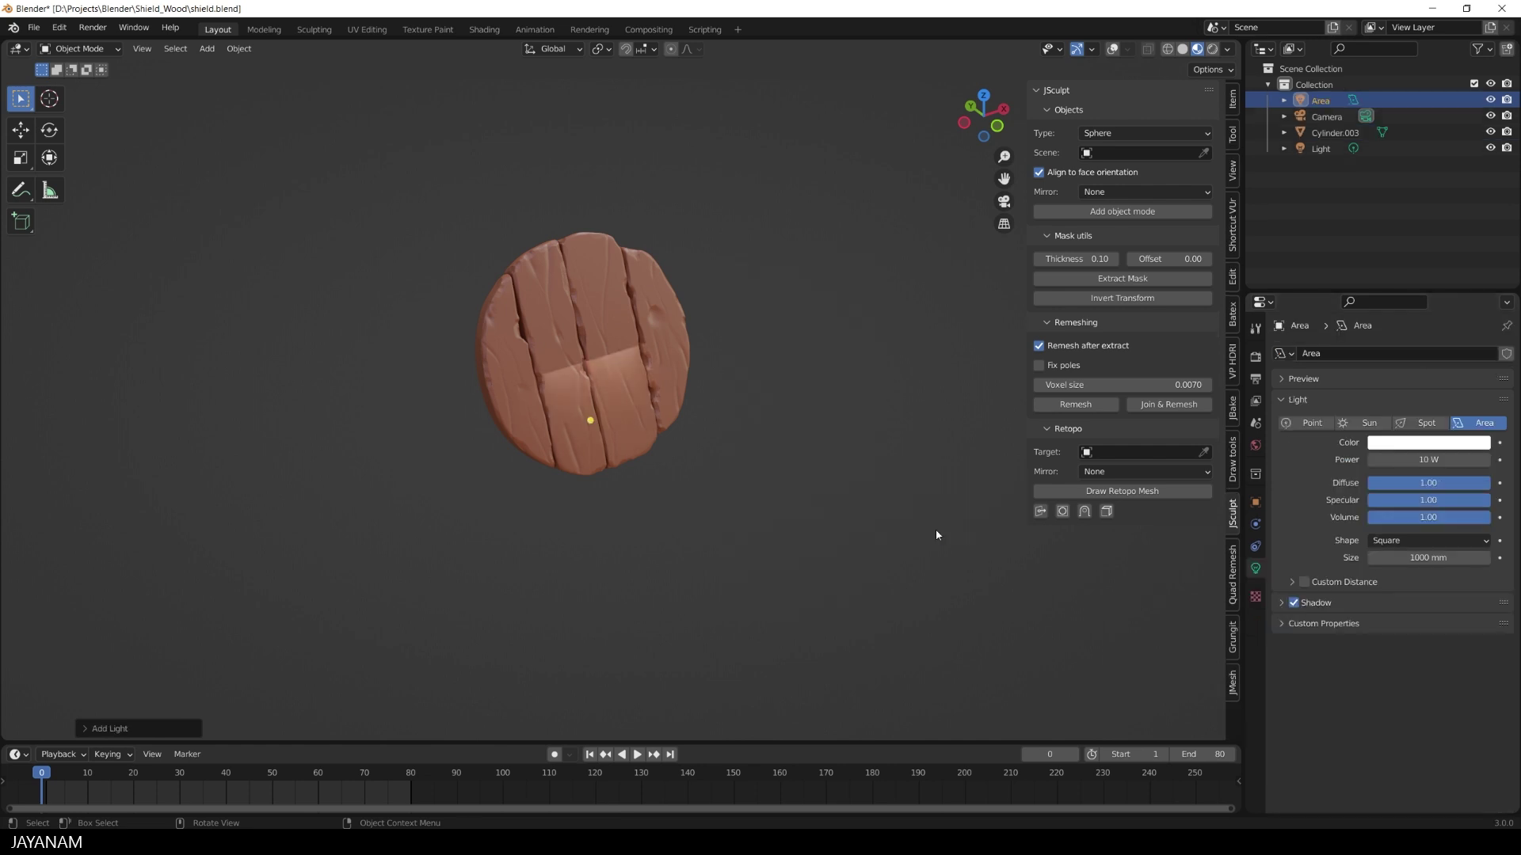
key(g)
click(703, 240)
click(1113, 50)
middle_drag(442, 233, 569, 246)
key(alt+a)
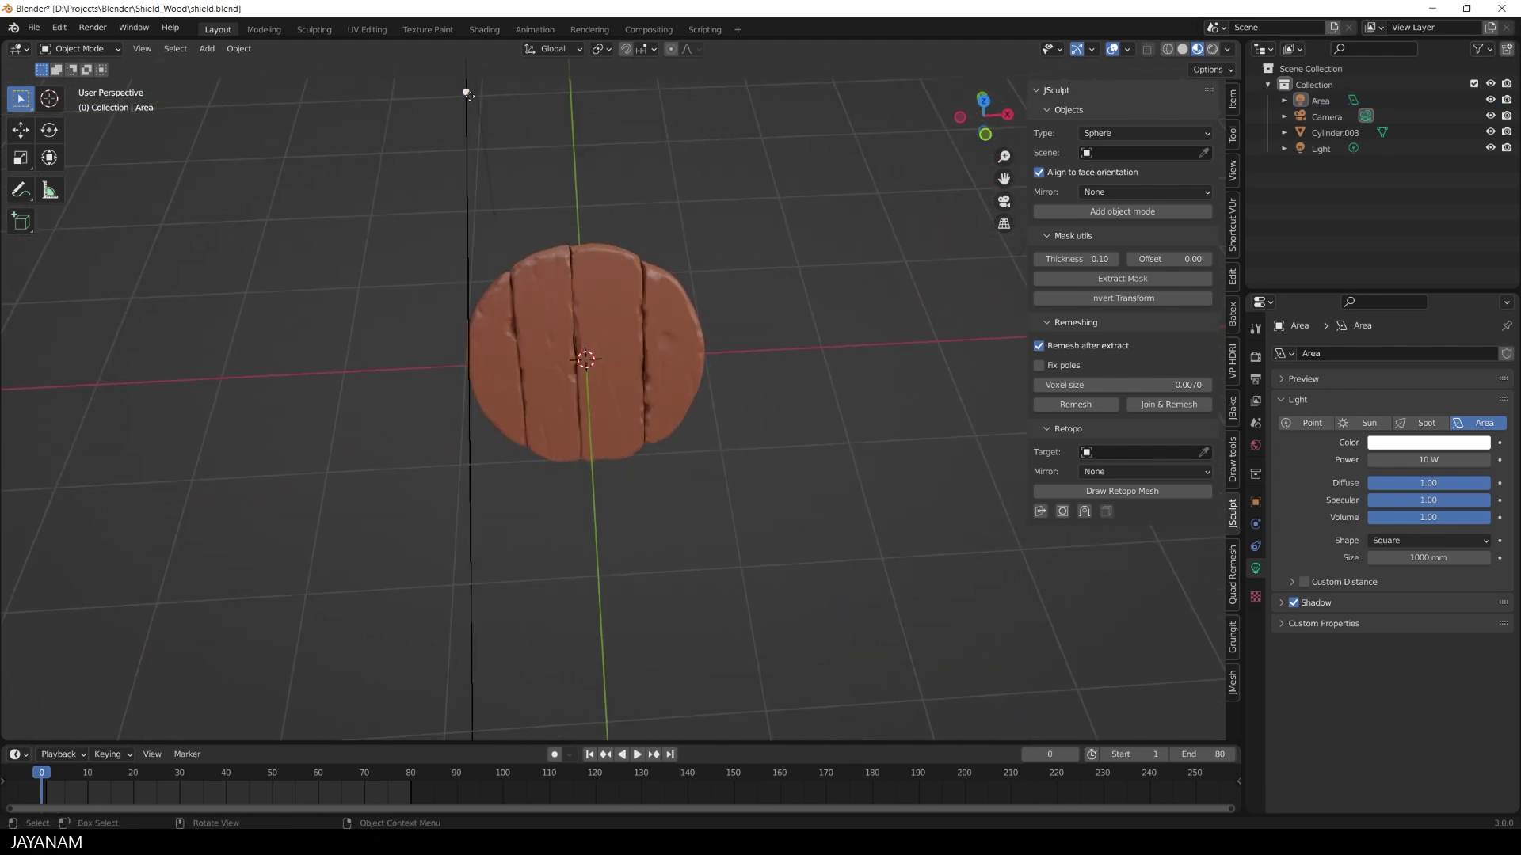
Rotate the area light to aim at the shield and set its power to 5000 W.
click(470, 96)
scroll(566, 170, down, 1)
key(r)
click(660, 163)
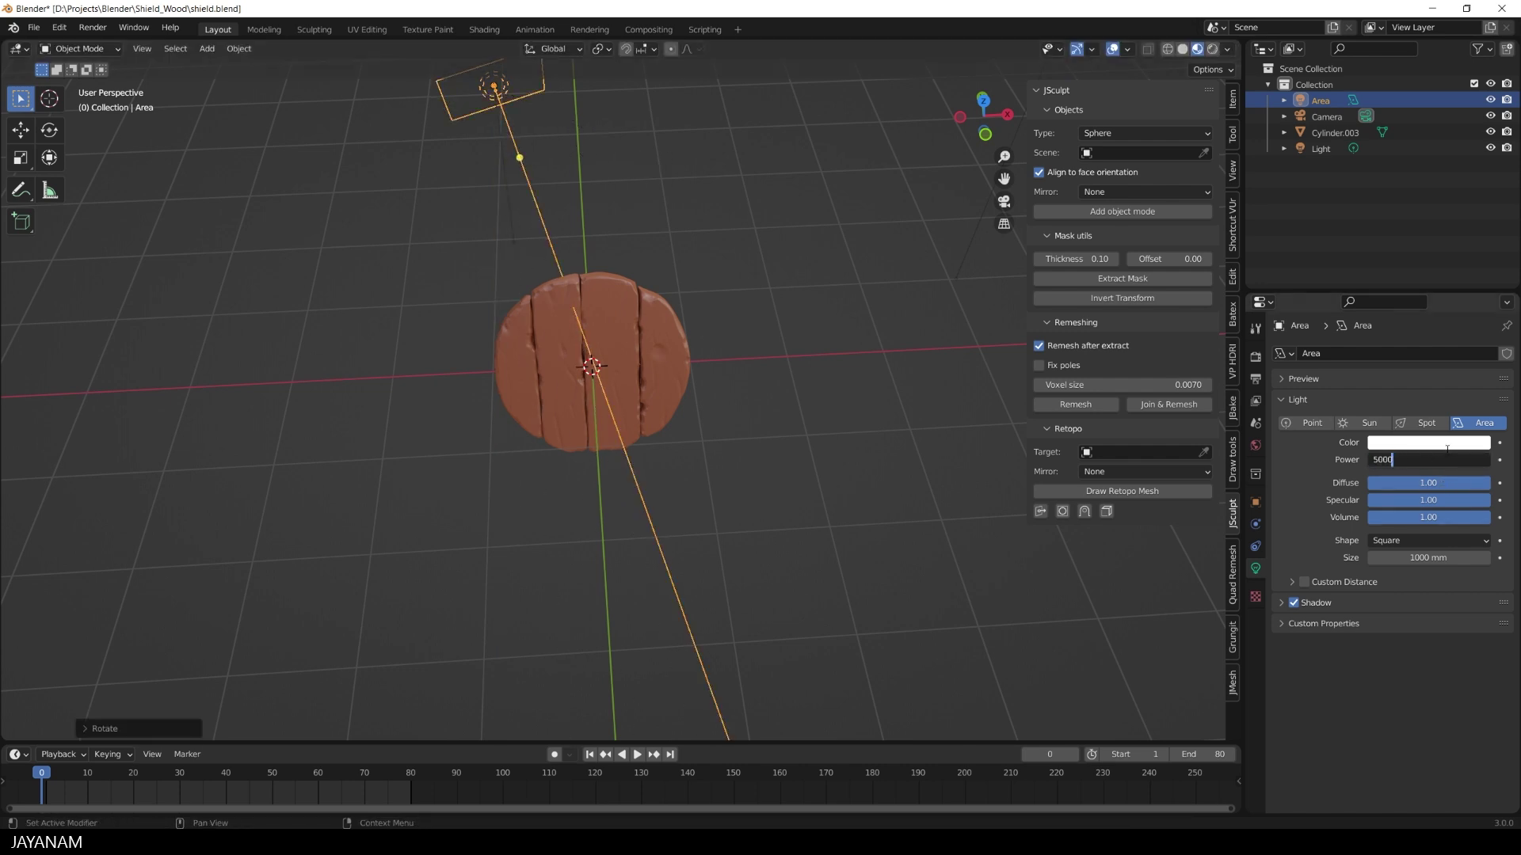
text(5000)
key(Return)
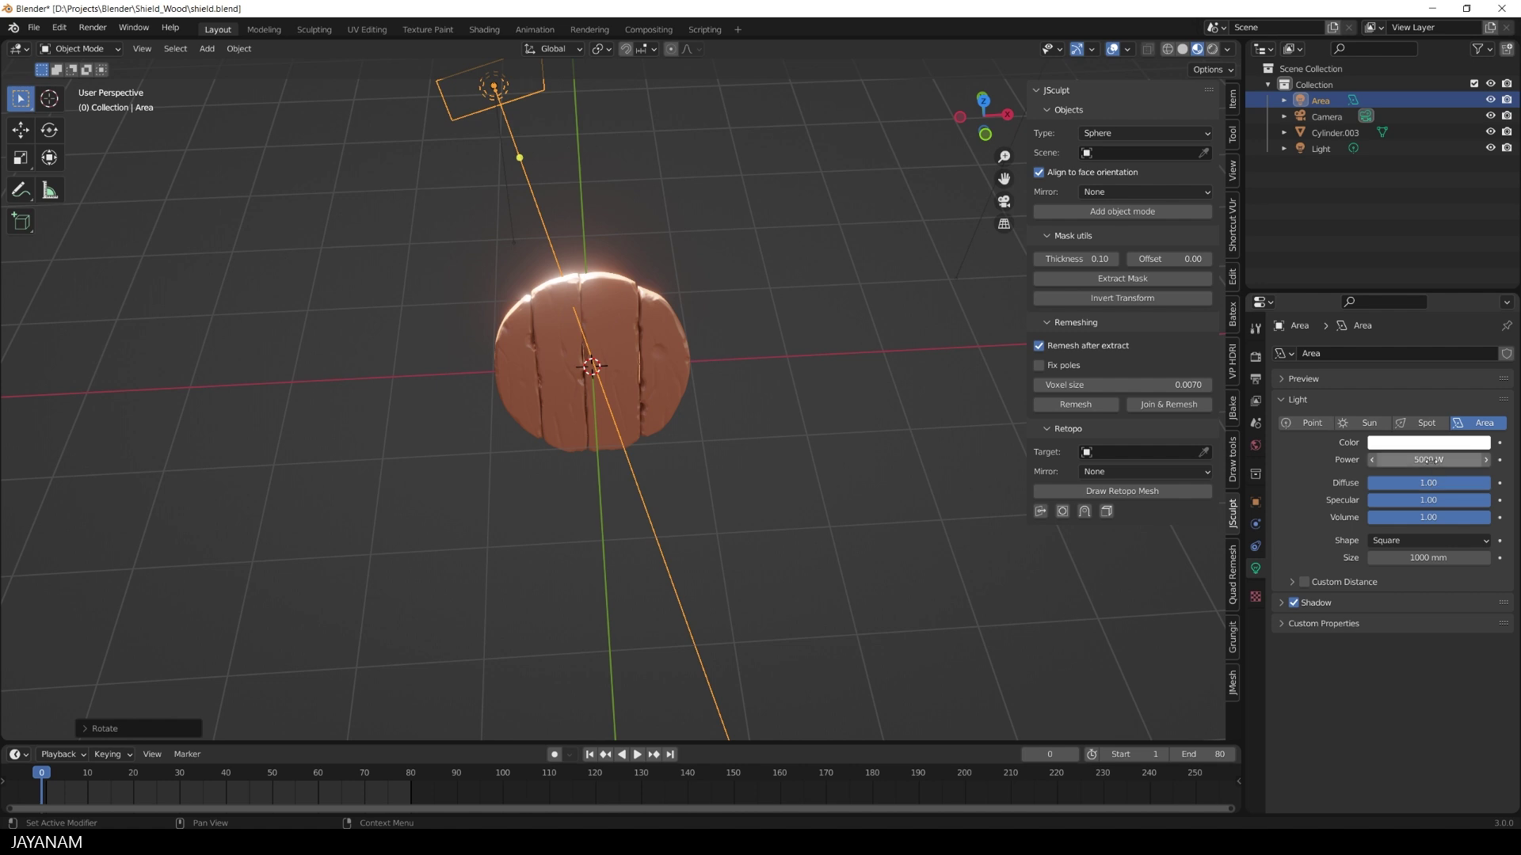